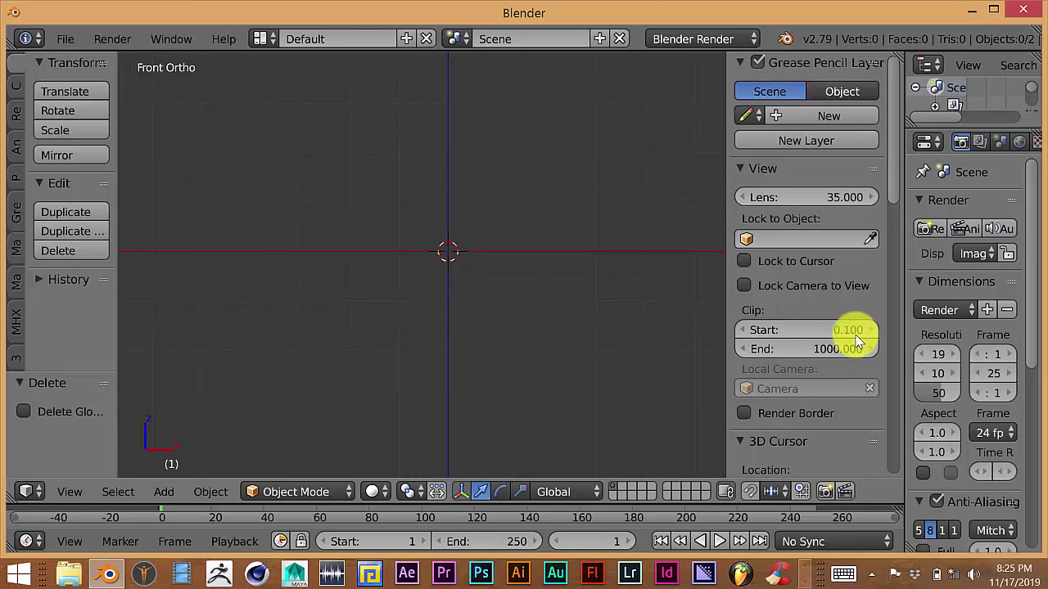
Step: Hide the 3D view's properties region and widen the render properties editor
{"action": "key", "text": "n"}
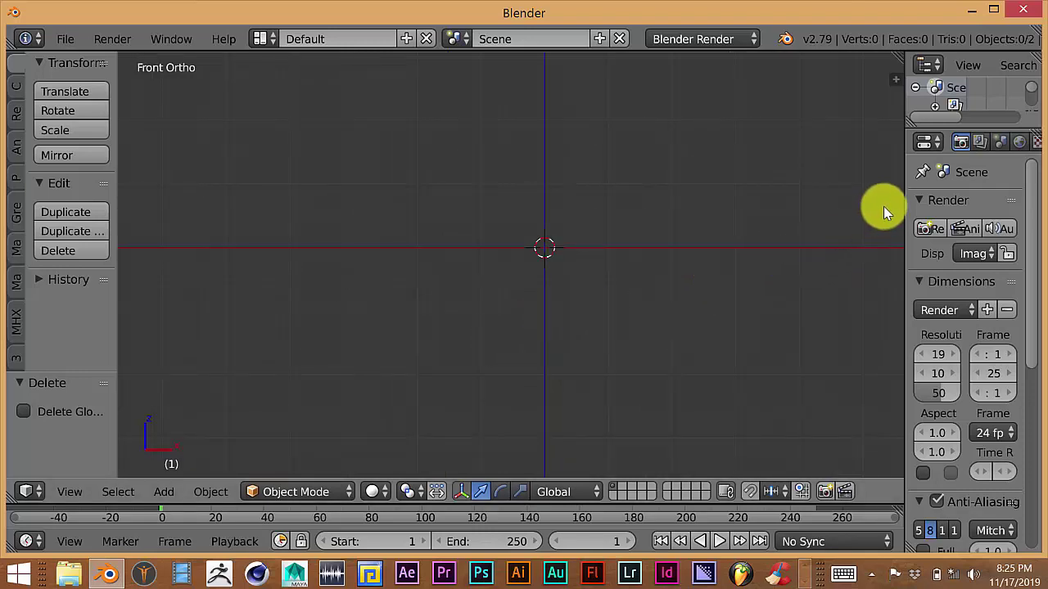
{"action": "left_click_drag", "start_coordinate": [904, 198], "coordinate": [828, 214]}
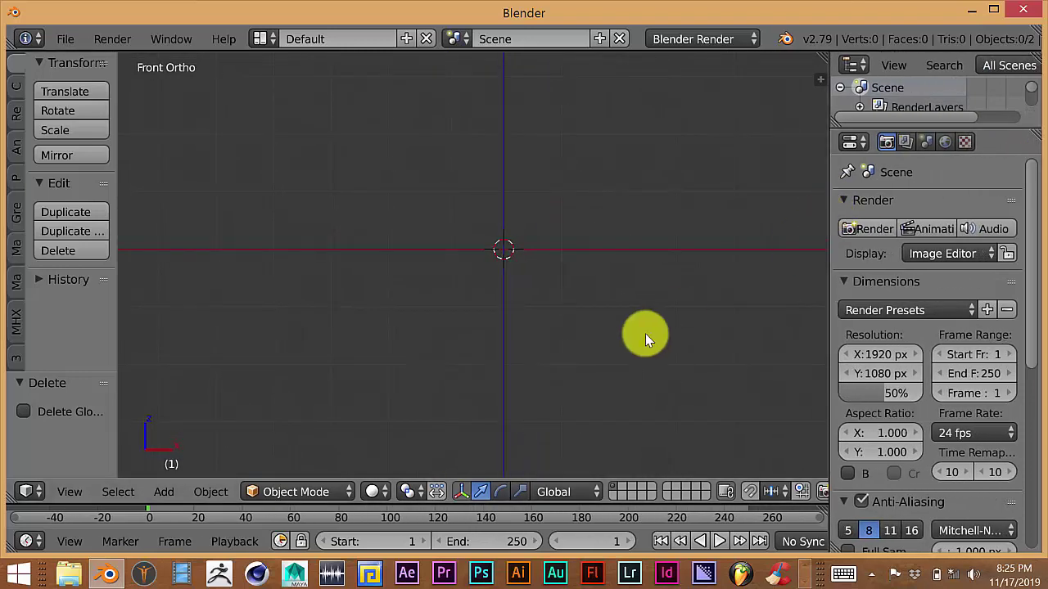
{"action": "middle_click_drag", "start_coordinate": [593, 329], "coordinate": [526, 379], "text": "shift"}
Step: Add a mesh cube at the centre of the scene
{"action": "key", "text": "shift+a"}
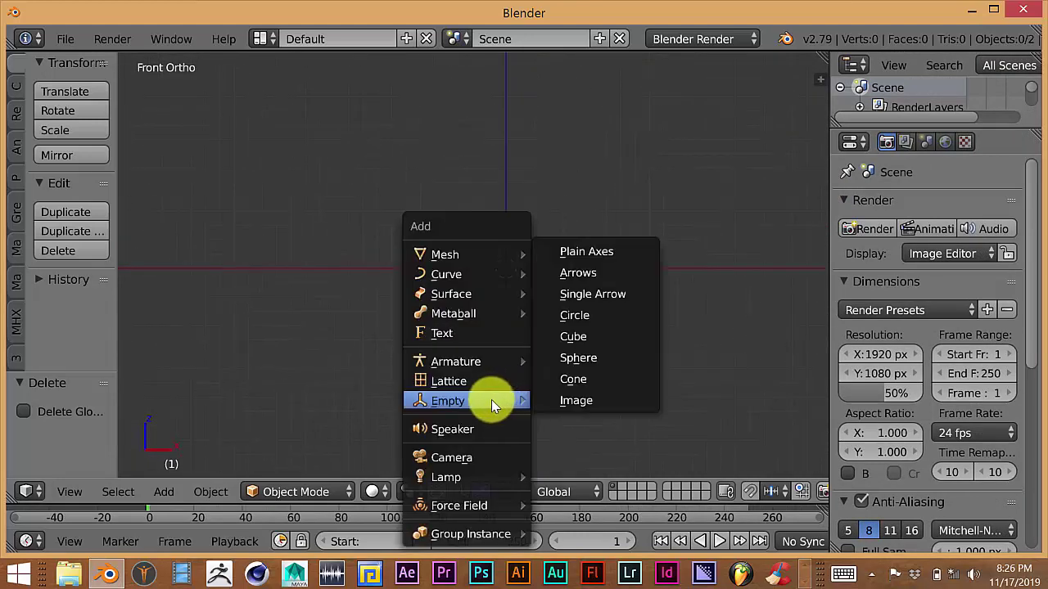
{"action": "mouse_move", "coordinate": [475, 302]}
{"action": "mouse_move", "coordinate": [481, 260]}
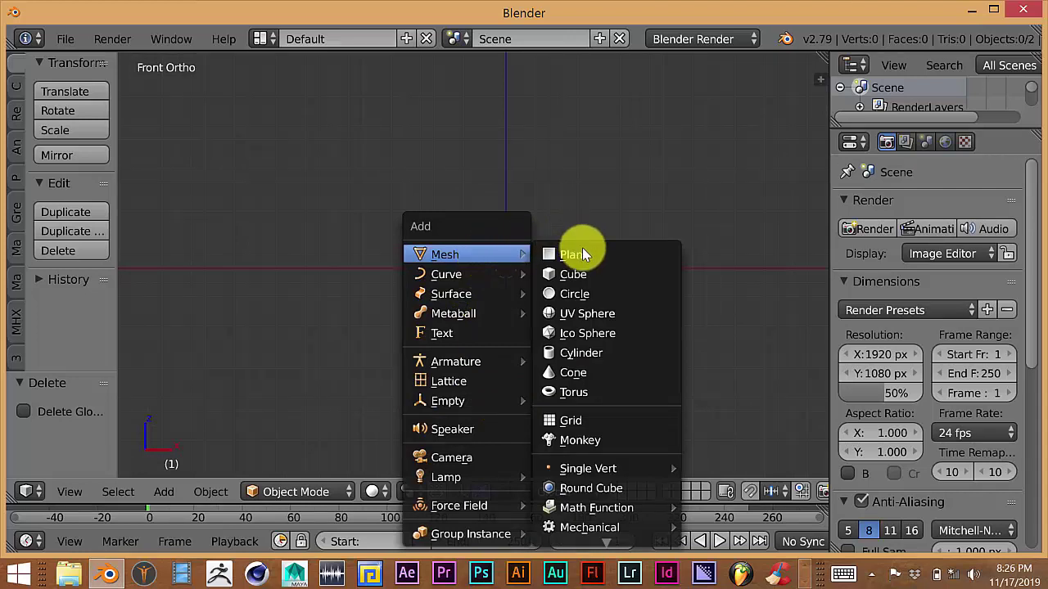
{"action": "left_click", "coordinate": [579, 275]}
{"action": "scroll", "coordinate": [567, 286], "scroll_direction": "down", "scroll_amount": 8}
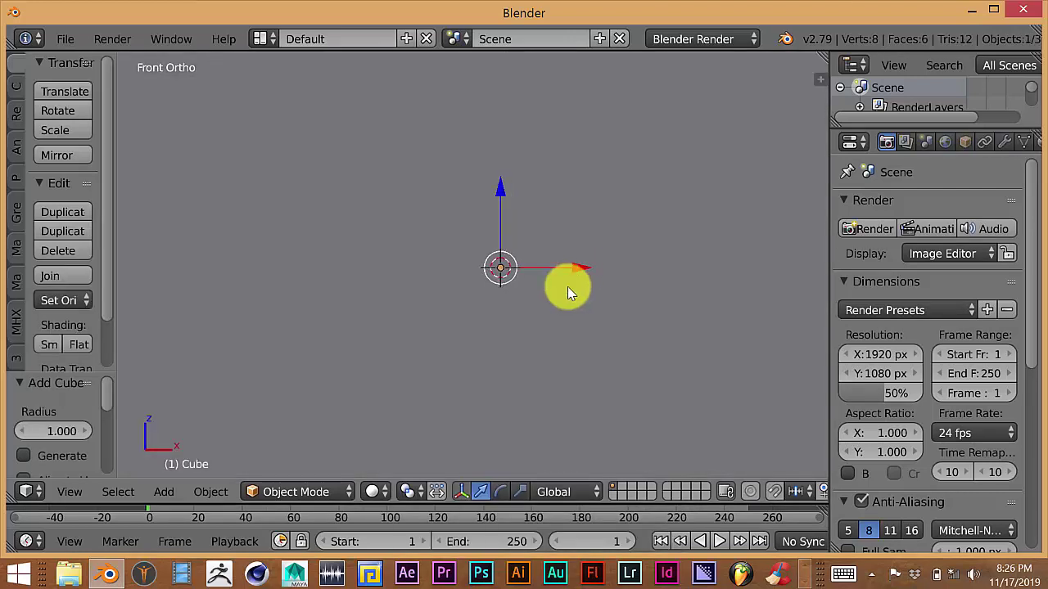
{"action": "scroll", "coordinate": [567, 287], "scroll_direction": "down", "scroll_amount": 4}
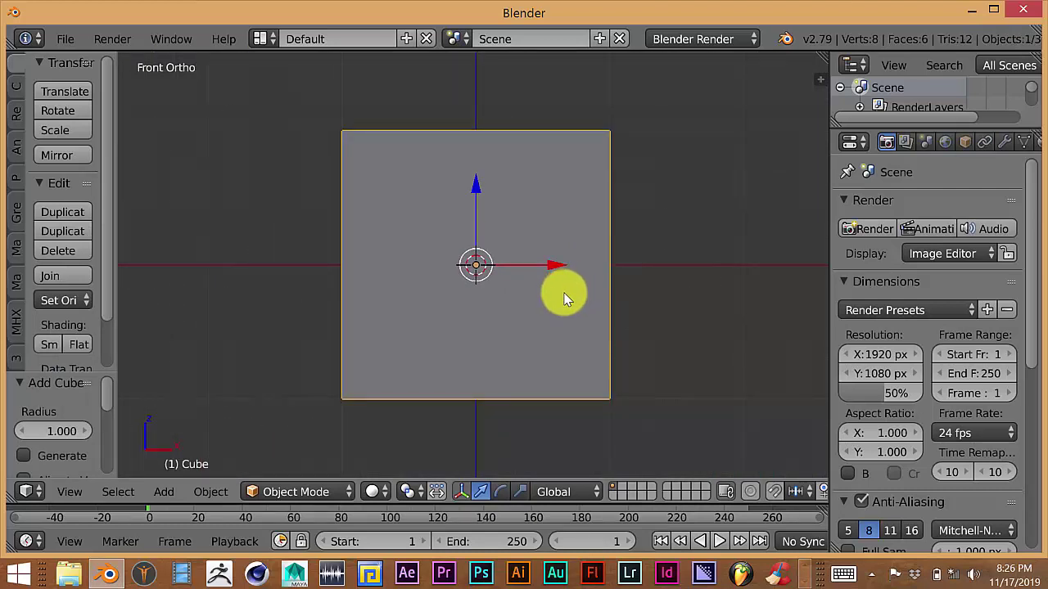
Step: Flatten the cube along the Z axis into a thin slab, scaling it to about 0.033
{"action": "middle_click_drag", "start_coordinate": [568, 290], "coordinate": [623, 275], "text": "shift"}
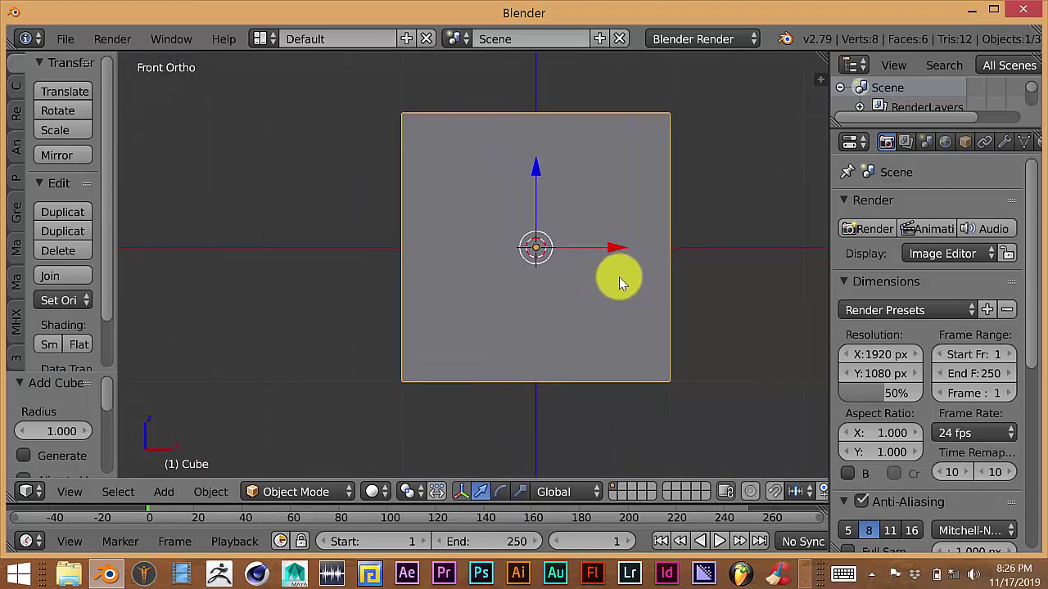
{"action": "key", "text": "s"}
{"action": "key", "text": "z"}
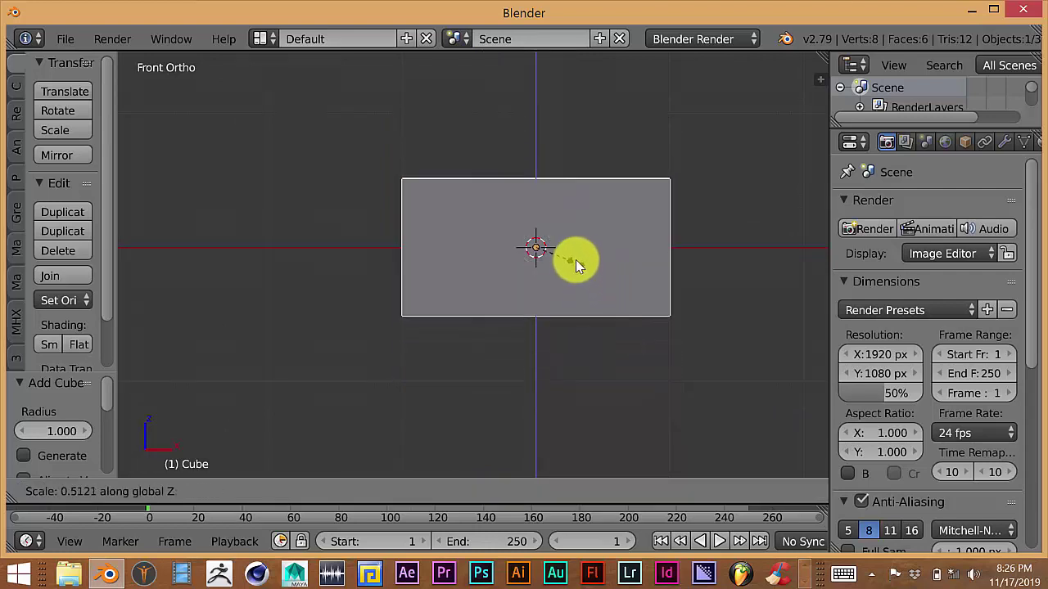
{"action": "left_click", "coordinate": [539, 246]}
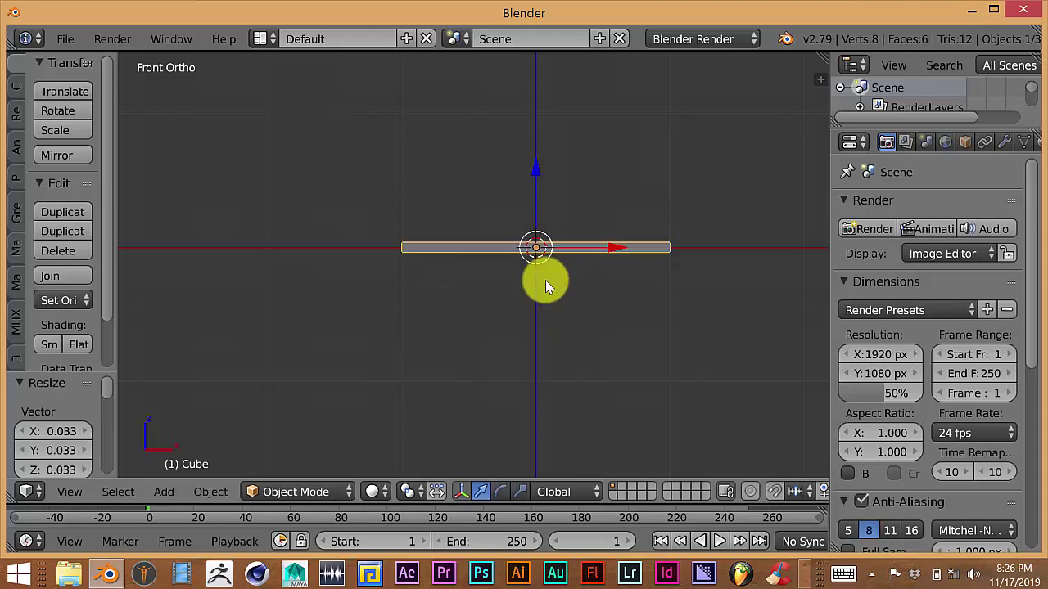
Step: In Edit Mode, add a single centred loop cut along the Y axis that divides the slab into two halves
{"action": "key", "text": "KP_7"}
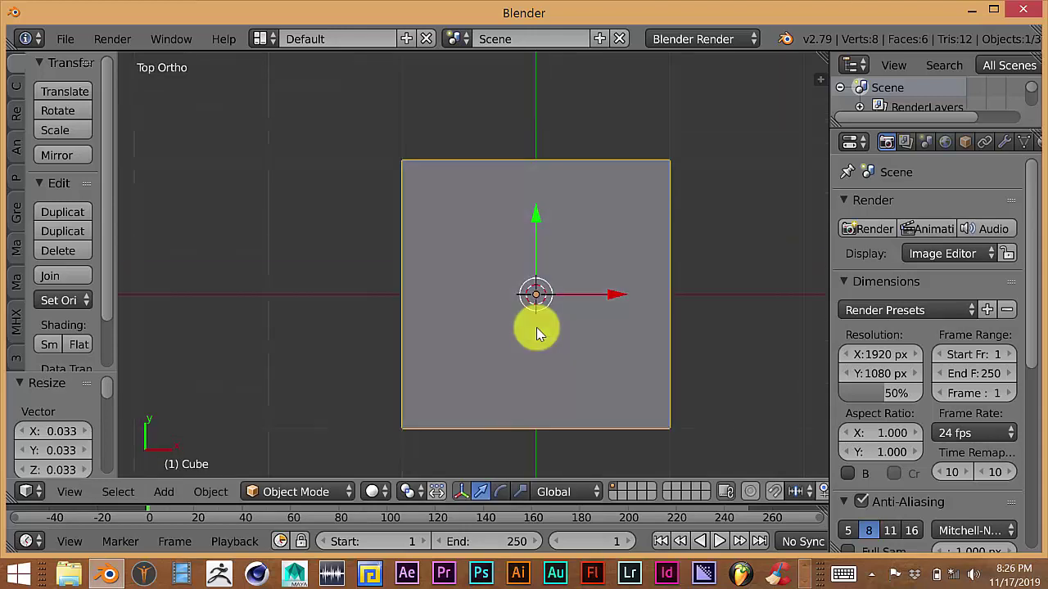
{"action": "scroll", "coordinate": [534, 329], "scroll_direction": "down", "scroll_amount": 1}
{"action": "mouse_move", "coordinate": [524, 345]}
{"action": "middle_mouse_down", "text": "shift"}
{"action": "mouse_move", "coordinate": [531, 306]}
{"action": "mouse_move", "coordinate": [519, 348]}
{"action": "middle_mouse_up", "text": "shift"}
{"action": "scroll", "coordinate": [515, 350], "scroll_direction": "up", "scroll_amount": 3}
{"action": "scroll", "coordinate": [511, 354], "scroll_direction": "down", "scroll_amount": 2}
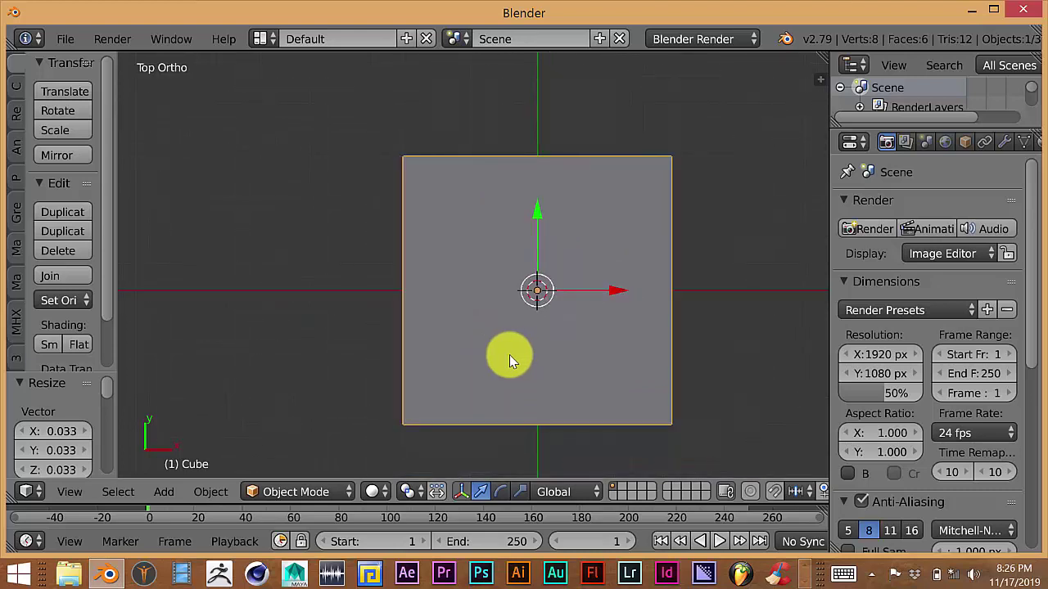
{"action": "key", "text": "Tab"}
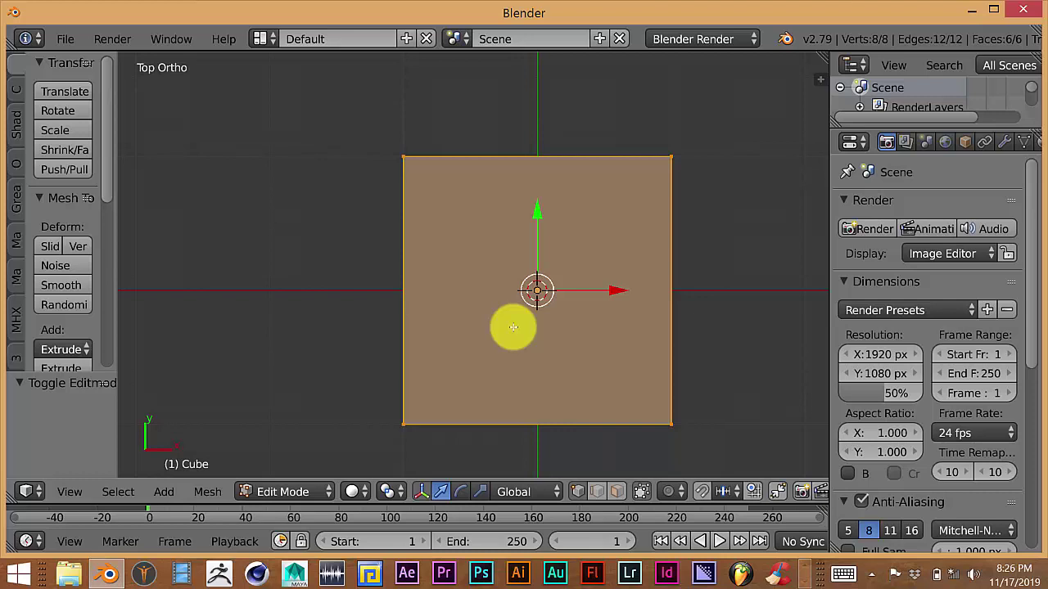
{"action": "key", "text": "ctrl+r"}
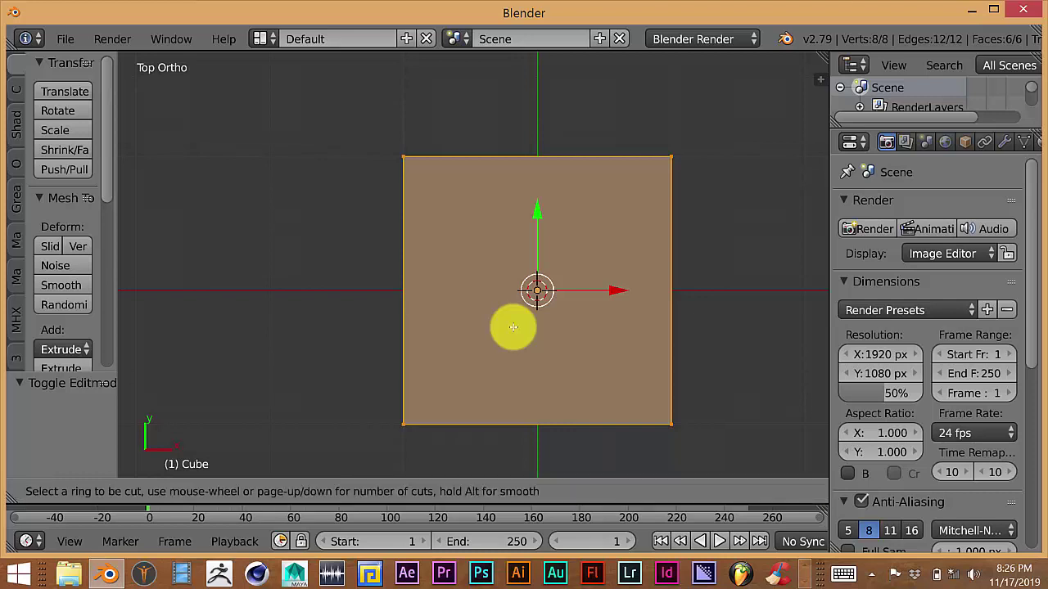
{"action": "left_click", "coordinate": [545, 146]}
{"action": "left_click", "coordinate": [545, 146]}
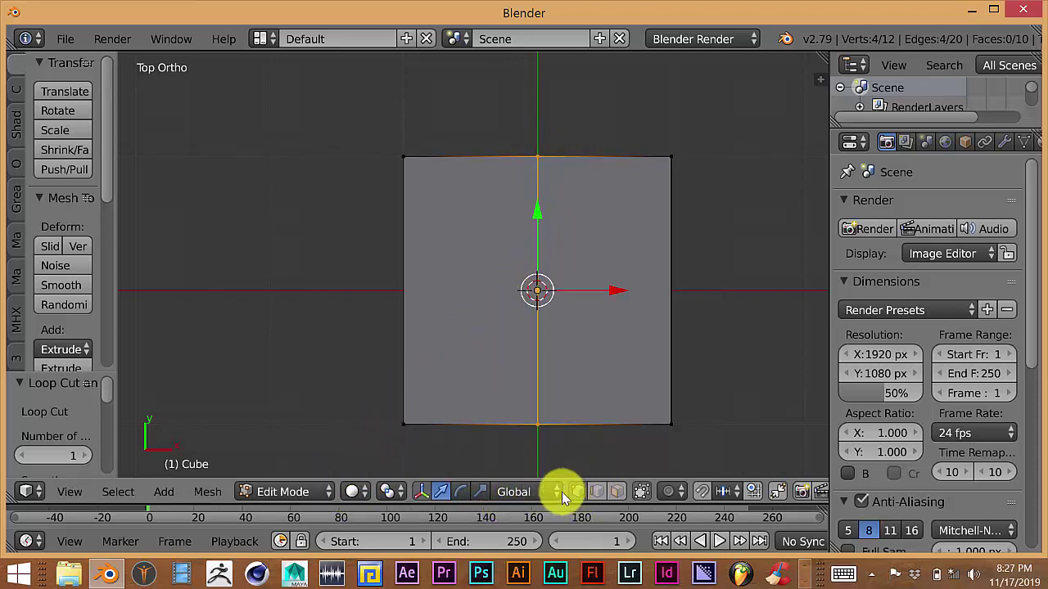
{"action": "key", "text": "s"}
{"action": "key", "text": "Escape"}
Step: Turn off limiting selection to visible geometry so the slab's hidden vertices can also be selected
{"action": "middle_click_drag", "start_coordinate": [507, 335], "coordinate": [527, 292]}
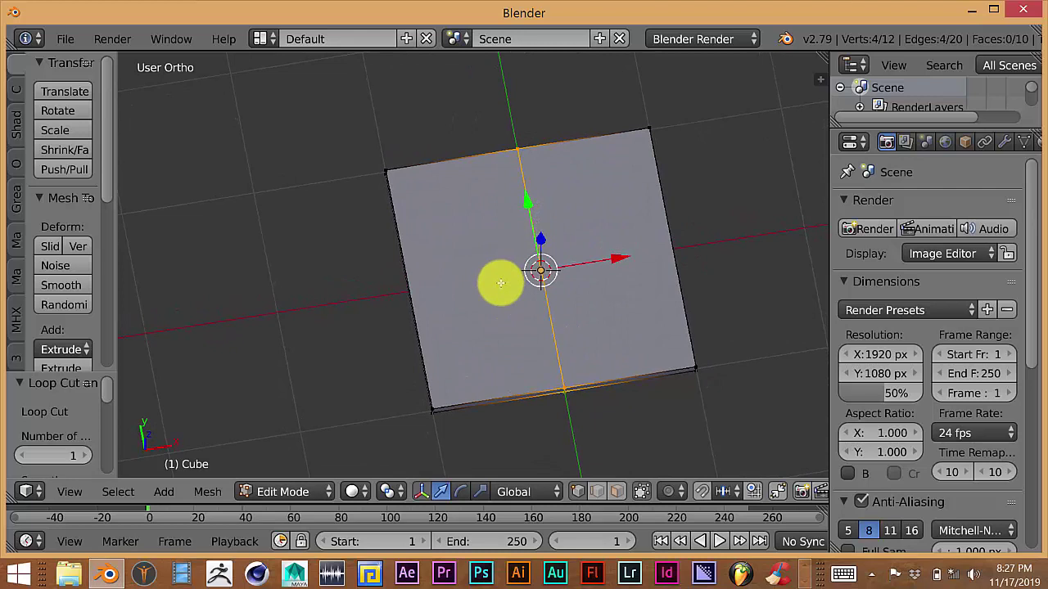
{"action": "middle_click_drag", "start_coordinate": [498, 288], "coordinate": [505, 300]}
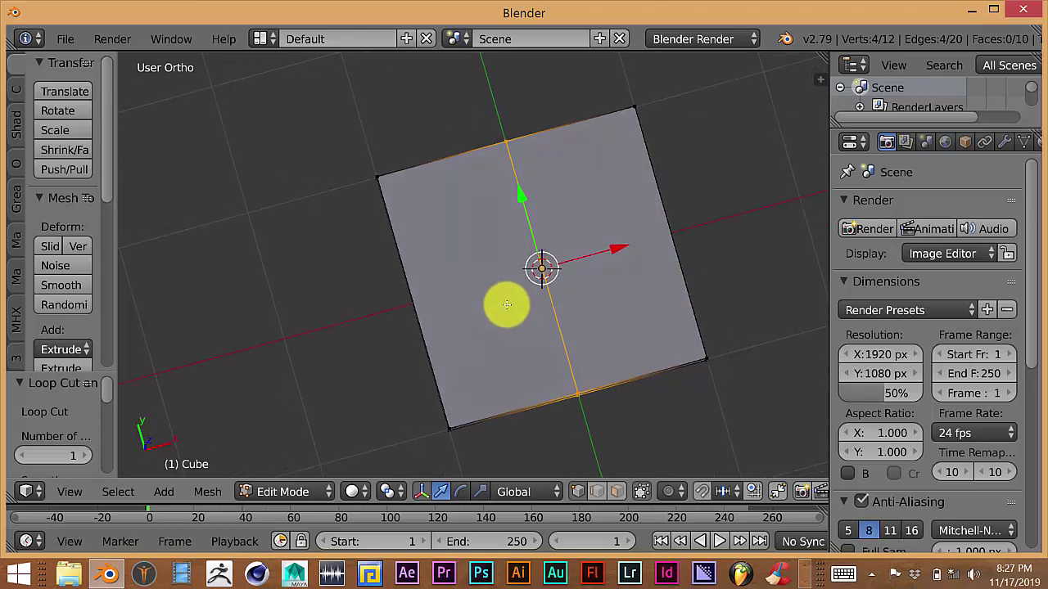
{"action": "key", "text": "KP_7"}
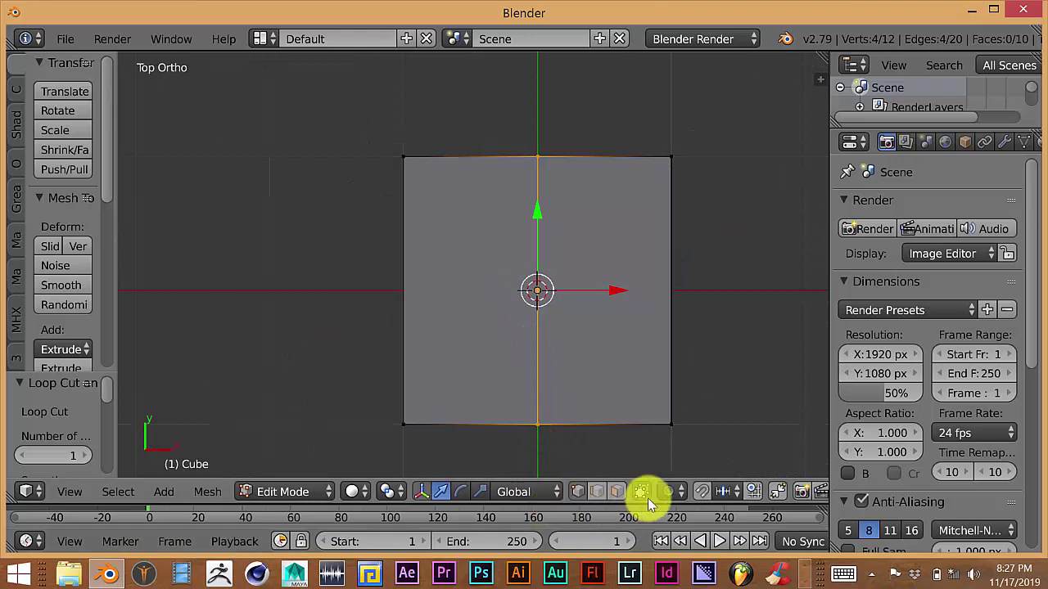
{"action": "scroll", "coordinate": [552, 493], "scroll_direction": "down", "scroll_amount": 2}
{"action": "scroll", "coordinate": [552, 493], "scroll_direction": "down", "scroll_amount": 2}
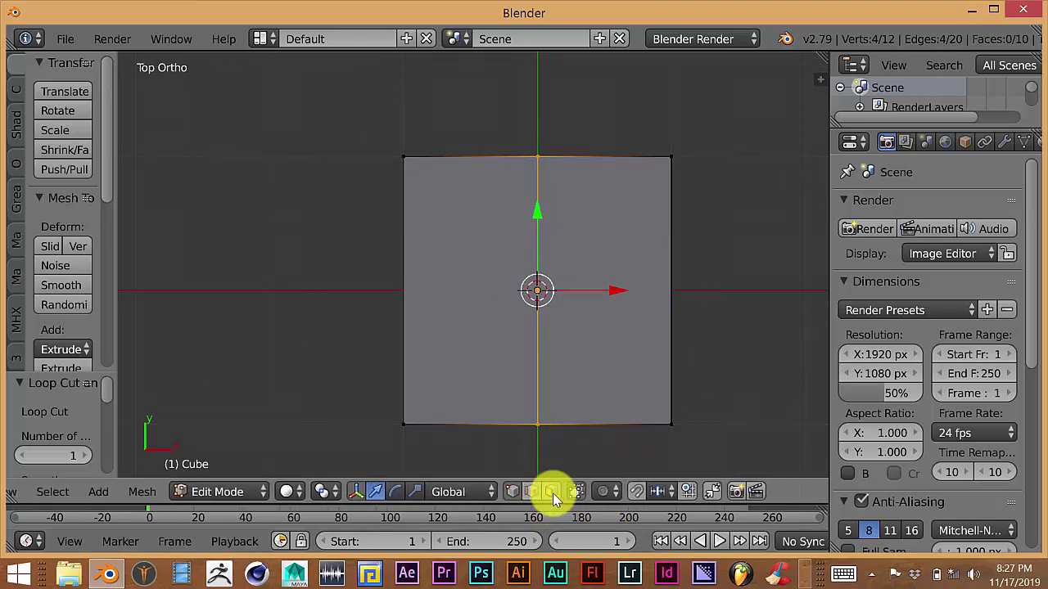
{"action": "scroll", "coordinate": [552, 493], "scroll_direction": "up", "scroll_amount": 2}
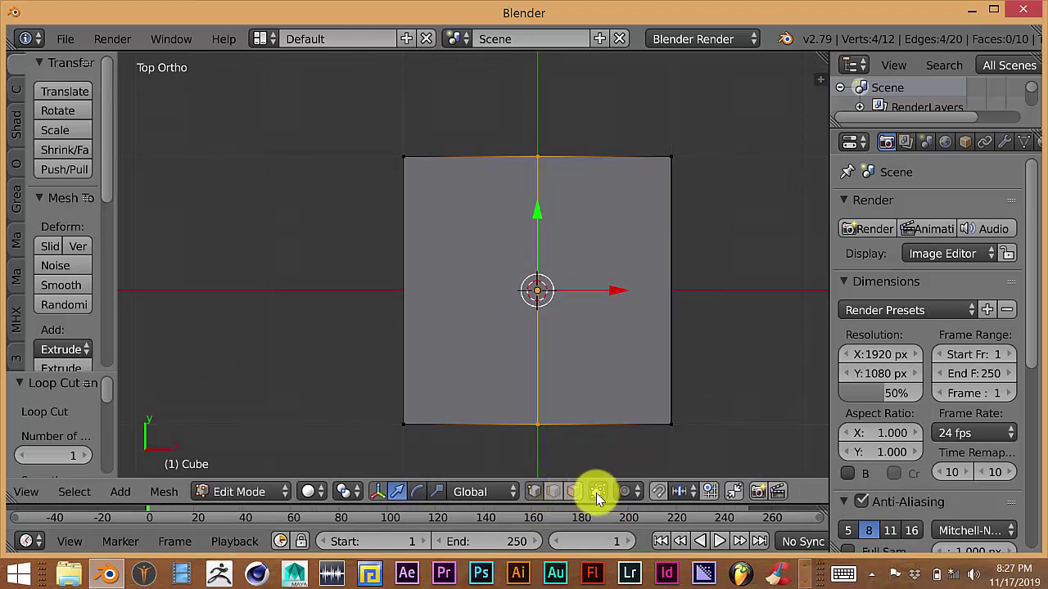
{"action": "middle_click_drag", "start_coordinate": [466, 356], "coordinate": [569, 90]}
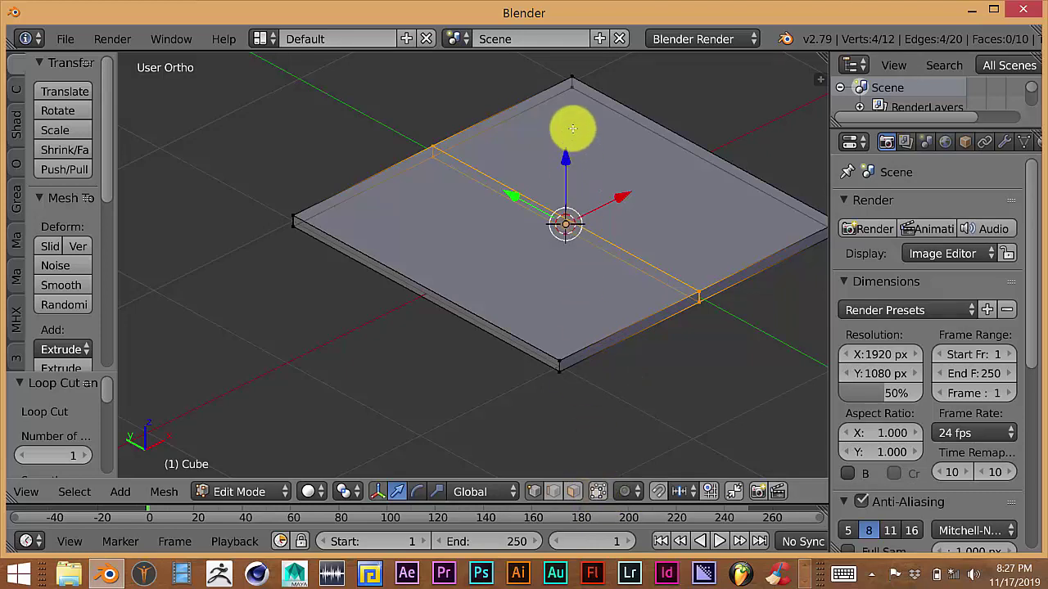
{"action": "key", "text": "KP_7"}
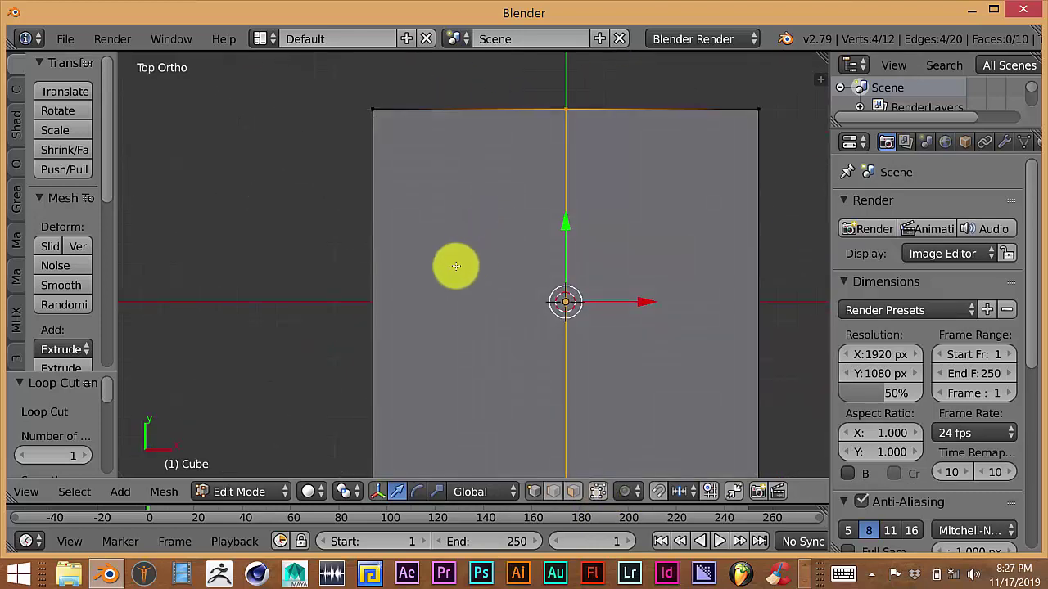
Step: Circle-select the upper and lower corner vertices on the slab's negative X side and delete those vertices
{"action": "key", "text": "a"}
{"action": "scroll", "coordinate": [426, 239], "scroll_direction": "down", "scroll_amount": 2}
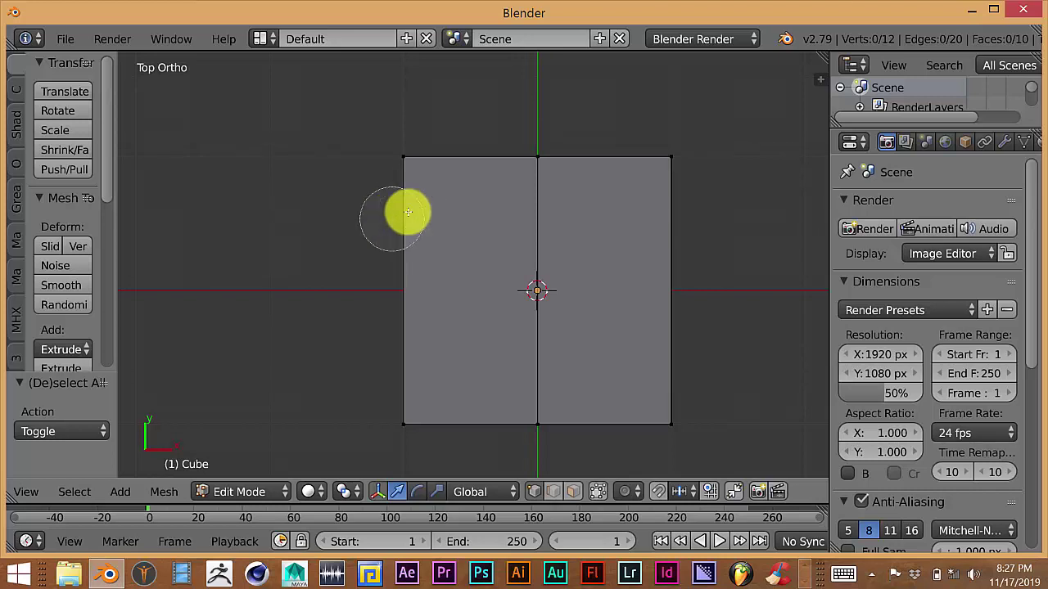
{"action": "scroll", "coordinate": [417, 242], "scroll_direction": "down", "scroll_amount": 5}
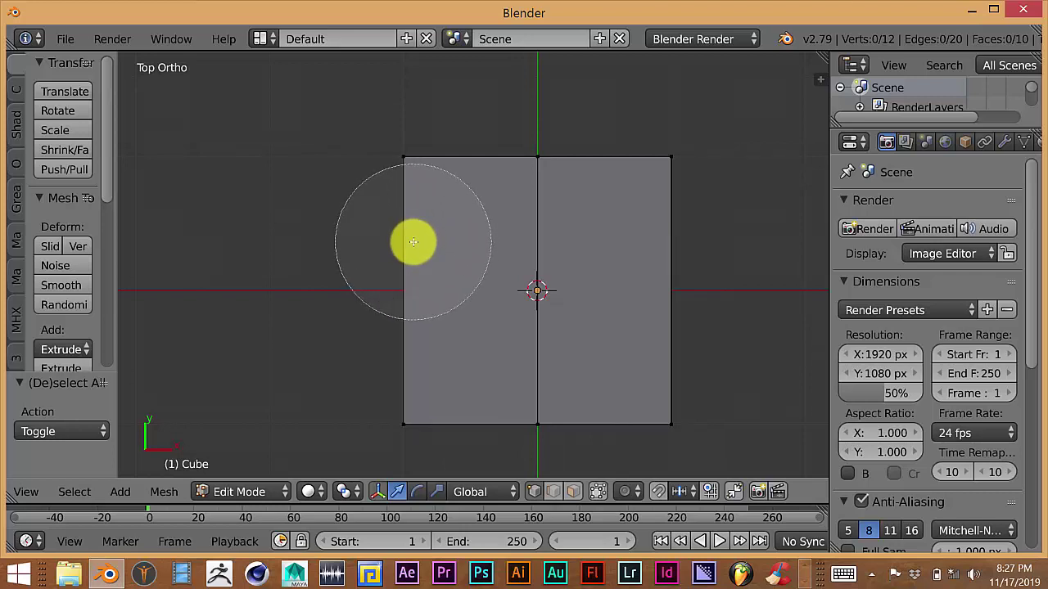
{"action": "scroll", "coordinate": [414, 242], "scroll_direction": "up", "scroll_amount": 5}
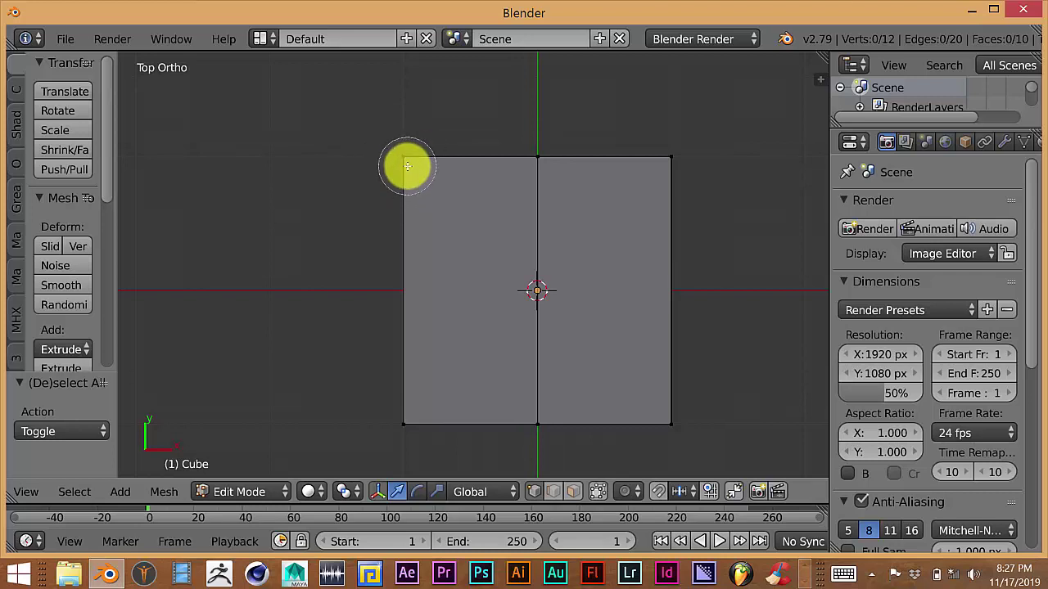
{"action": "left_click_drag", "start_coordinate": [409, 164], "coordinate": [410, 424]}
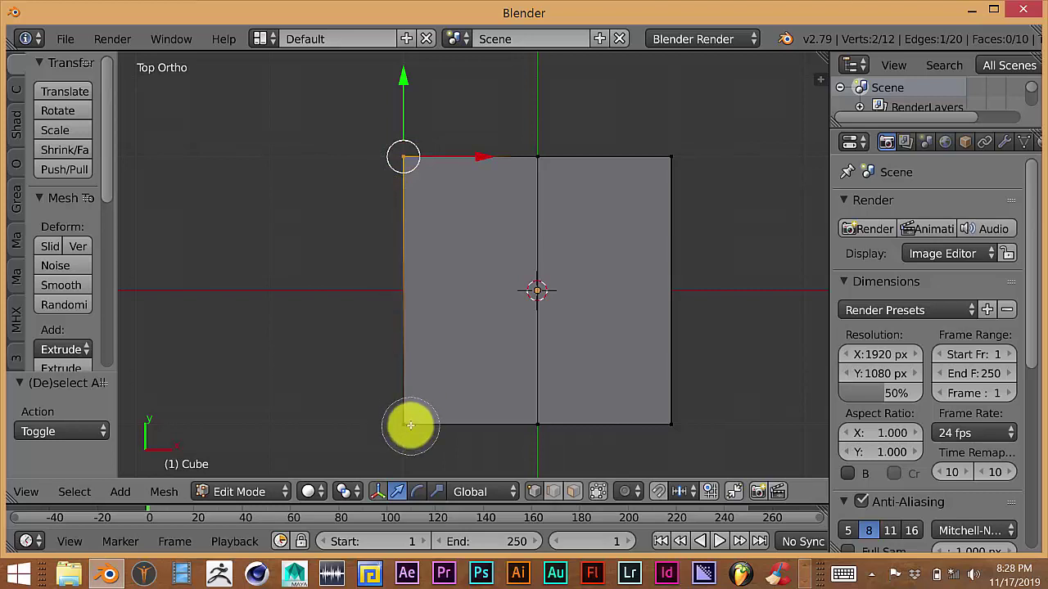
{"action": "left_click", "coordinate": [410, 423]}
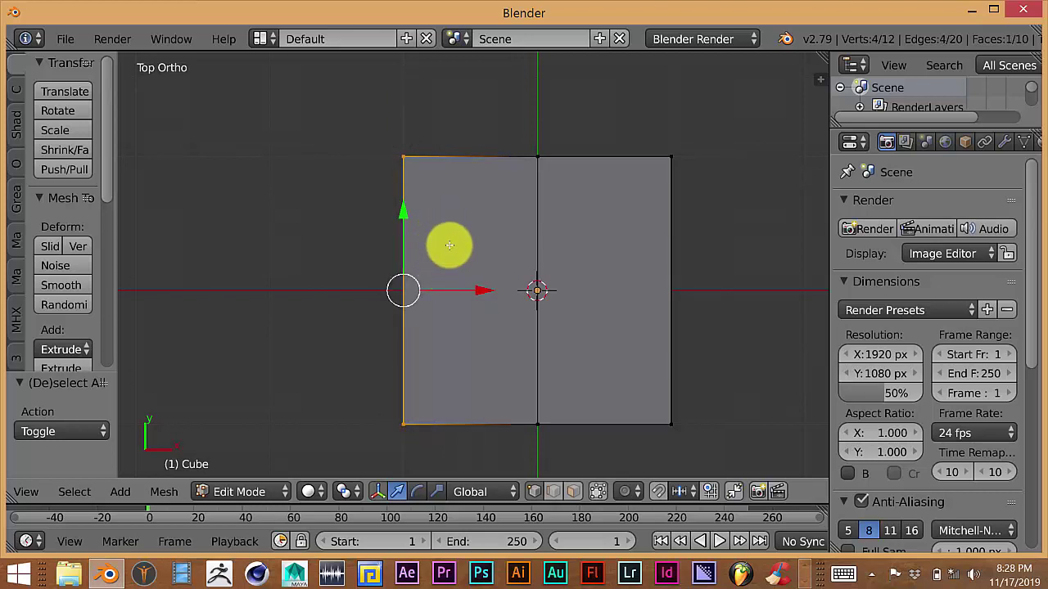
{"action": "middle_click_drag", "start_coordinate": [451, 240], "coordinate": [463, 215]}
{"action": "scroll", "coordinate": [451, 285], "scroll_direction": "up", "scroll_amount": 4}
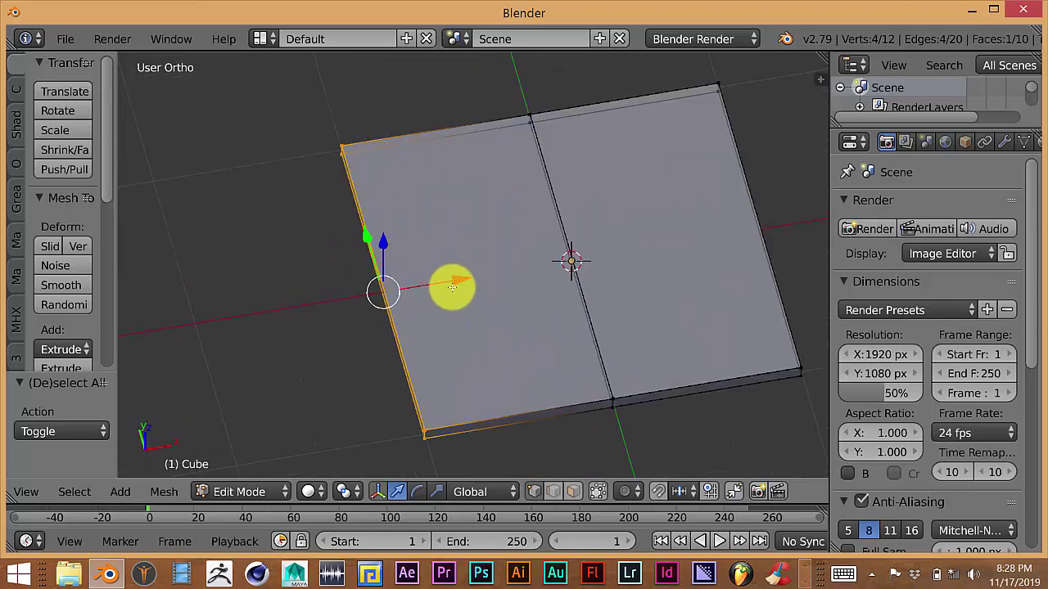
{"action": "middle_click_drag", "start_coordinate": [435, 299], "coordinate": [424, 324]}
{"action": "key", "text": "KP_7"}
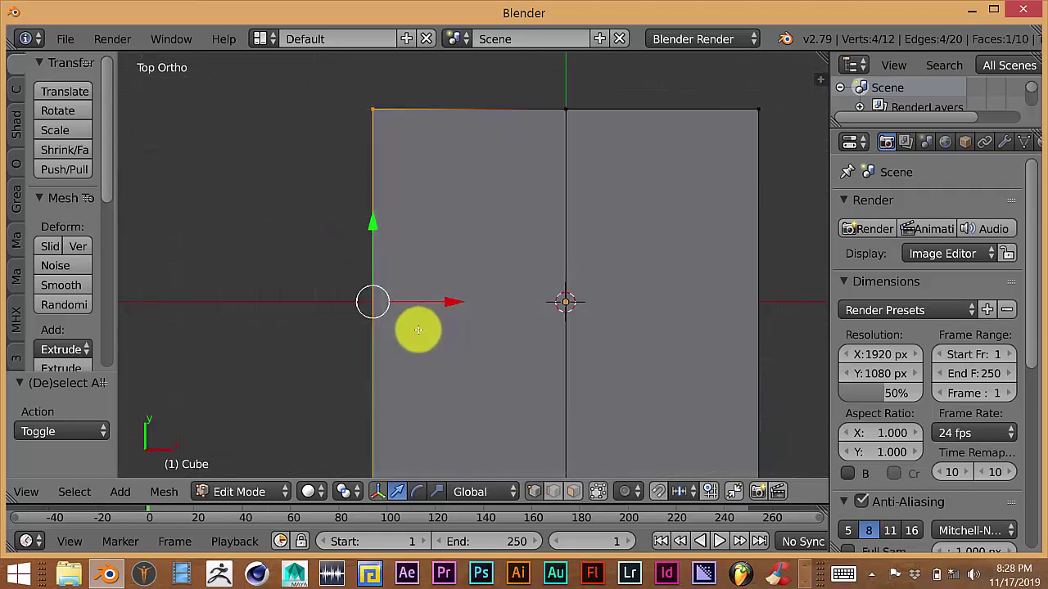
{"action": "scroll", "coordinate": [409, 261], "scroll_direction": "down", "scroll_amount": 3}
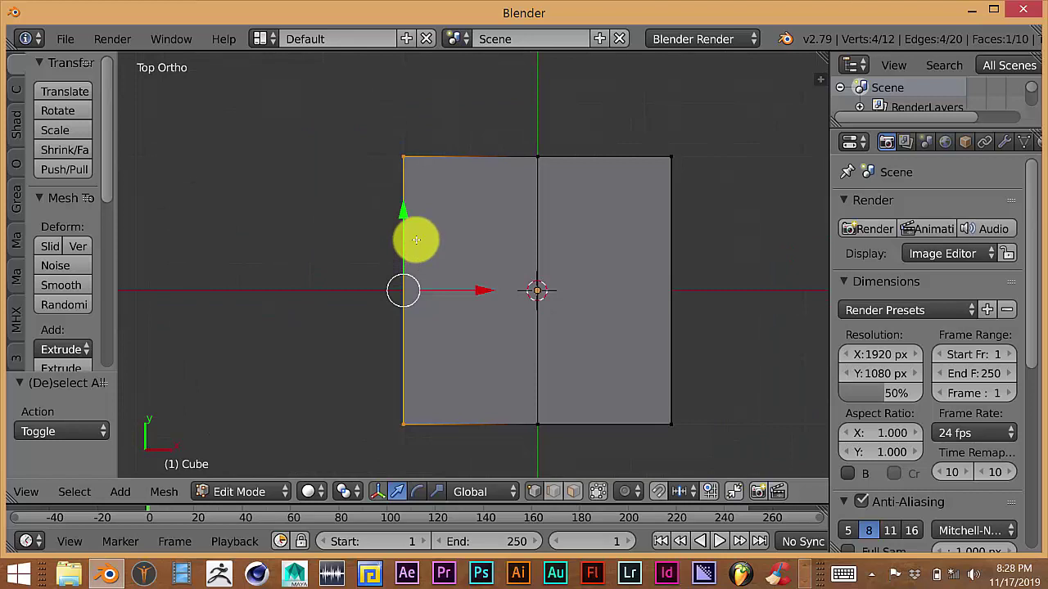
{"action": "key", "text": "x"}
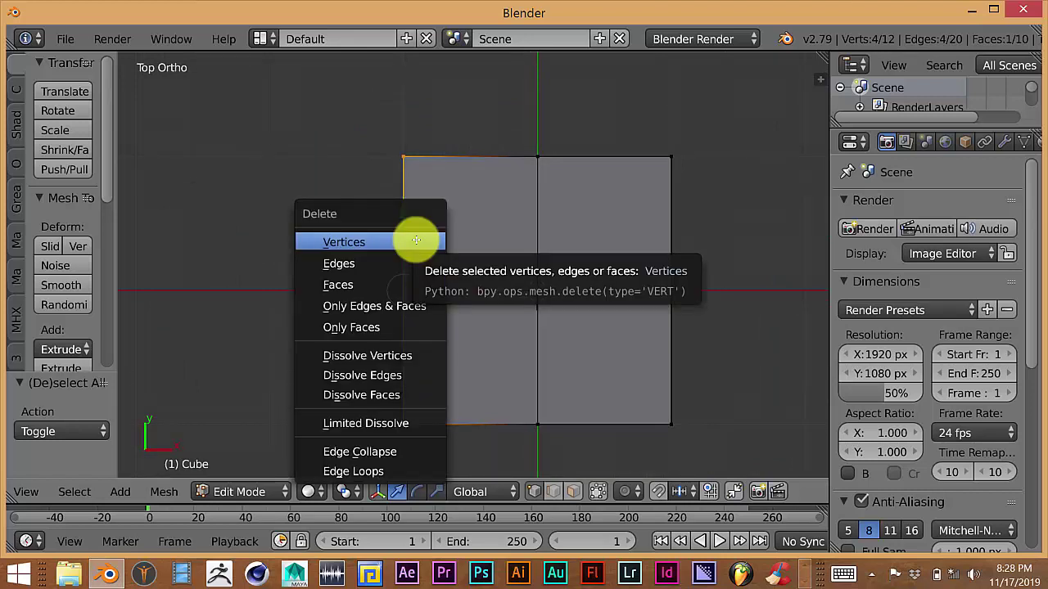
{"action": "left_click", "coordinate": [416, 239]}
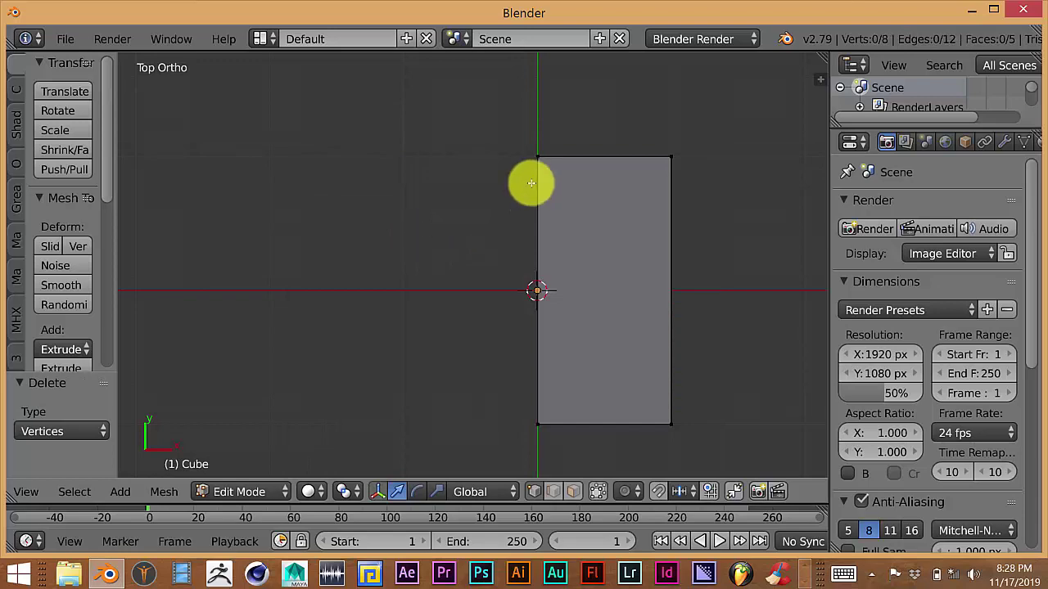
Step: Return the half slab to Object Mode and widen the properties editor to show all of its tabs
{"action": "mouse_move", "coordinate": [518, 231]}
{"action": "middle_mouse_down"}
{"action": "mouse_move", "coordinate": [568, 157]}
{"action": "mouse_move", "coordinate": [551, 215]}
{"action": "mouse_move", "coordinate": [528, 238]}
{"action": "middle_mouse_up"}
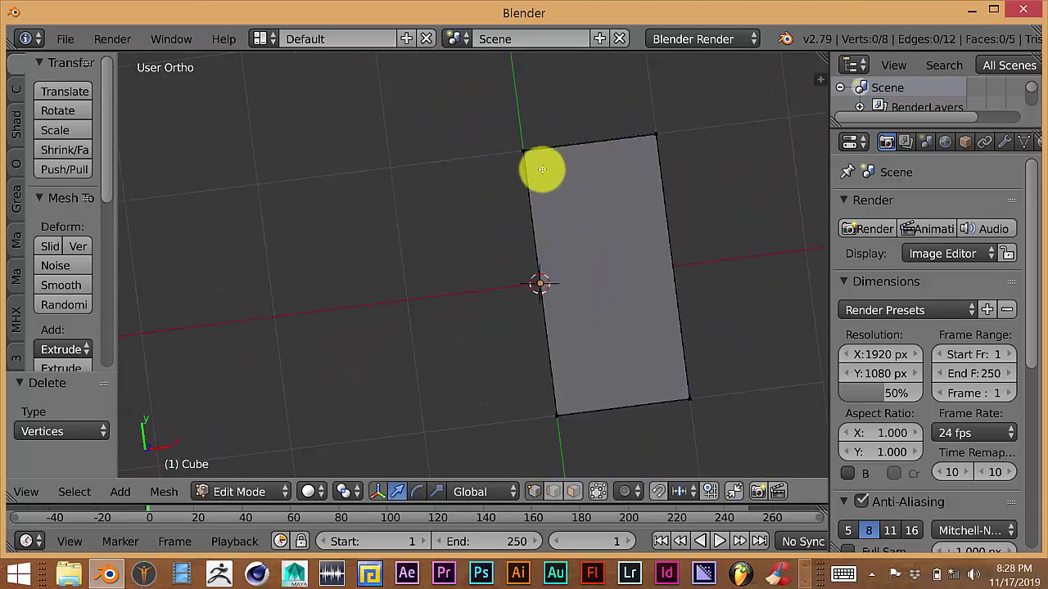
{"action": "middle_click_drag", "start_coordinate": [549, 224], "coordinate": [534, 246]}
{"action": "key", "text": "KP_7"}
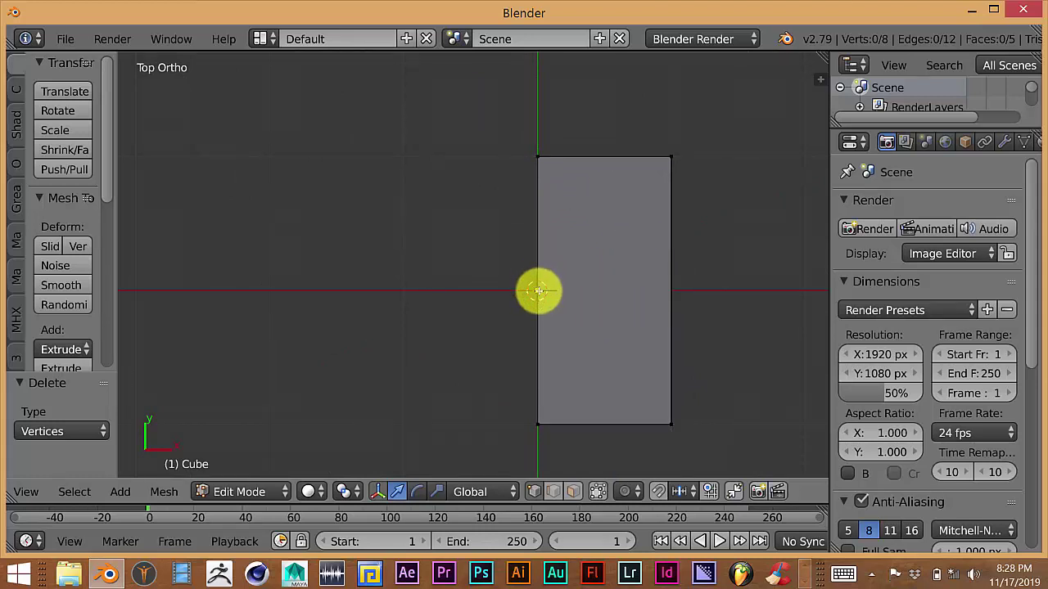
{"action": "key", "text": "Tab"}
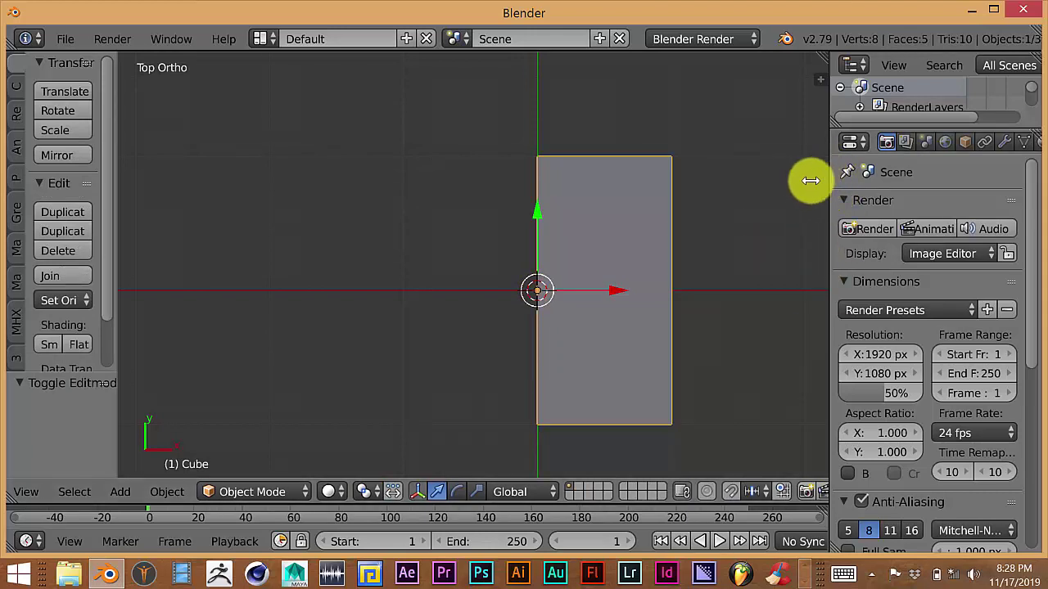
{"action": "left_click_drag", "start_coordinate": [829, 180], "coordinate": [797, 185]}
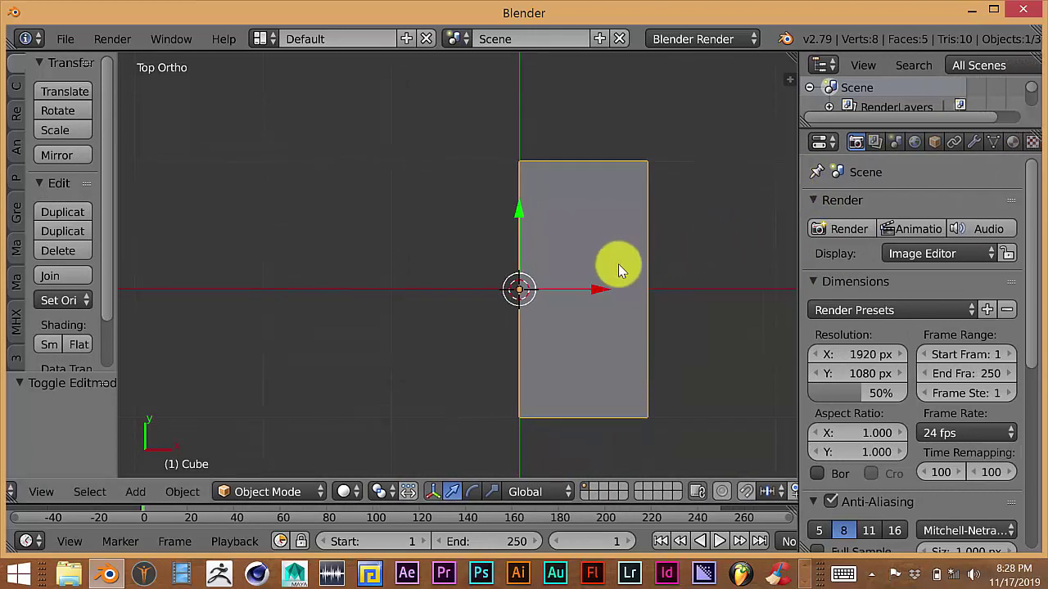
Step: Add a Mirror modifier to the half slab so that it is mirrored across the X axis
{"action": "scroll", "coordinate": [589, 279], "scroll_direction": "down", "scroll_amount": 1}
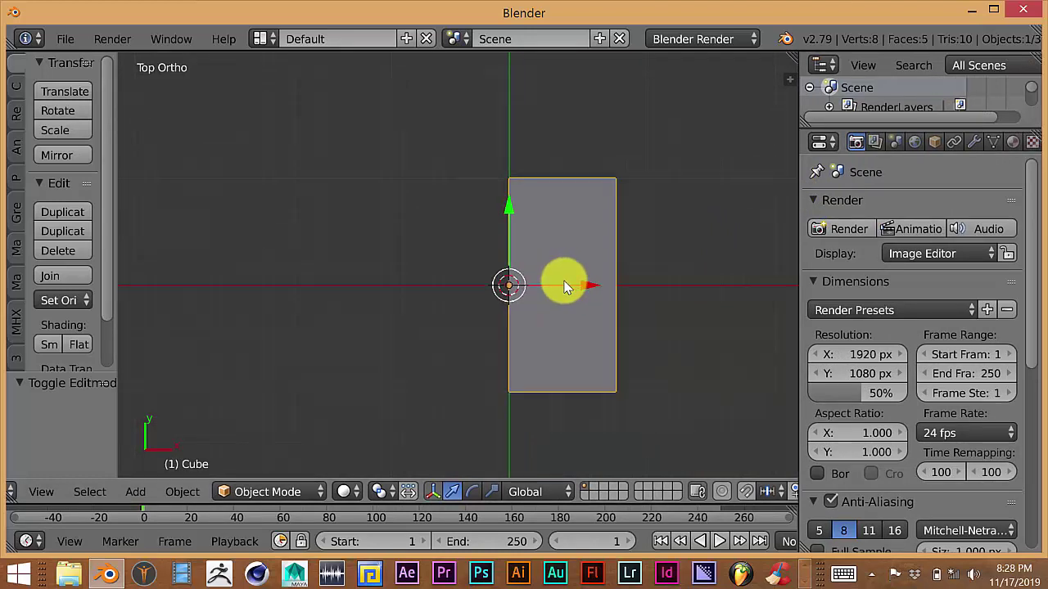
{"action": "left_click", "coordinate": [974, 143]}
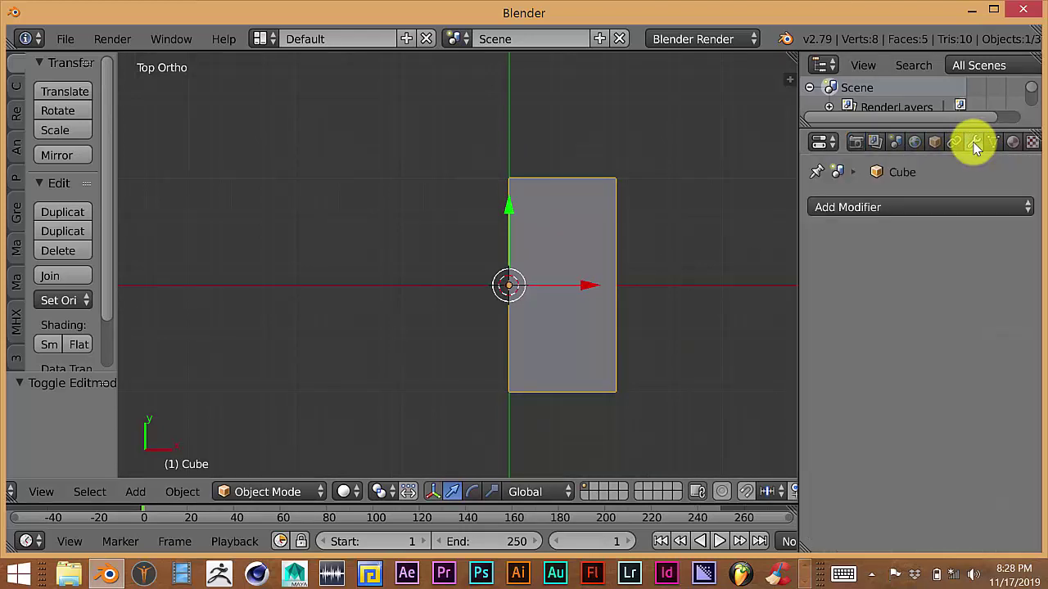
{"action": "left_click", "coordinate": [900, 215]}
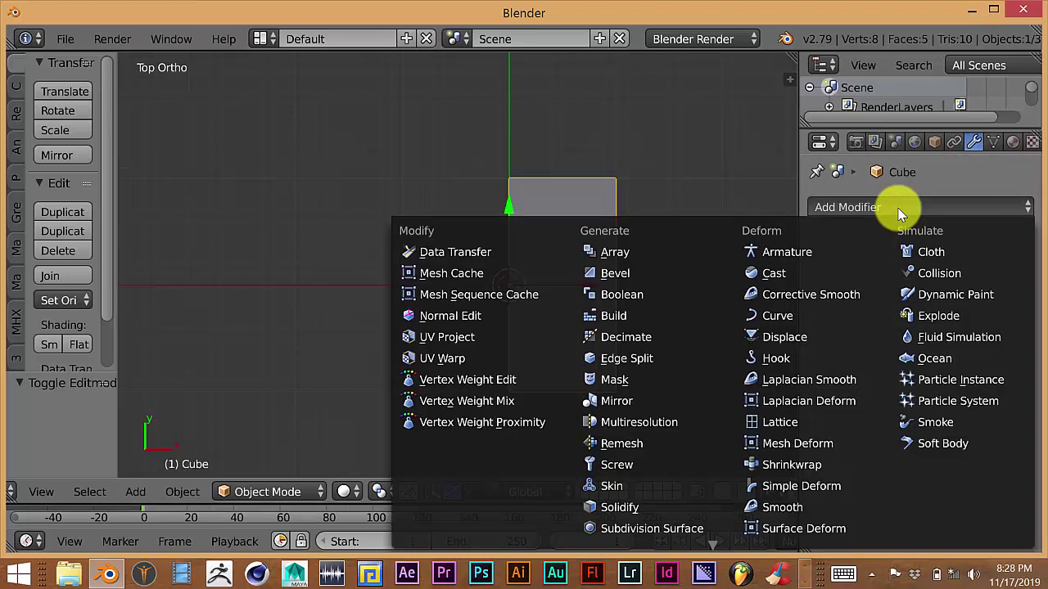
{"action": "left_click", "coordinate": [663, 407]}
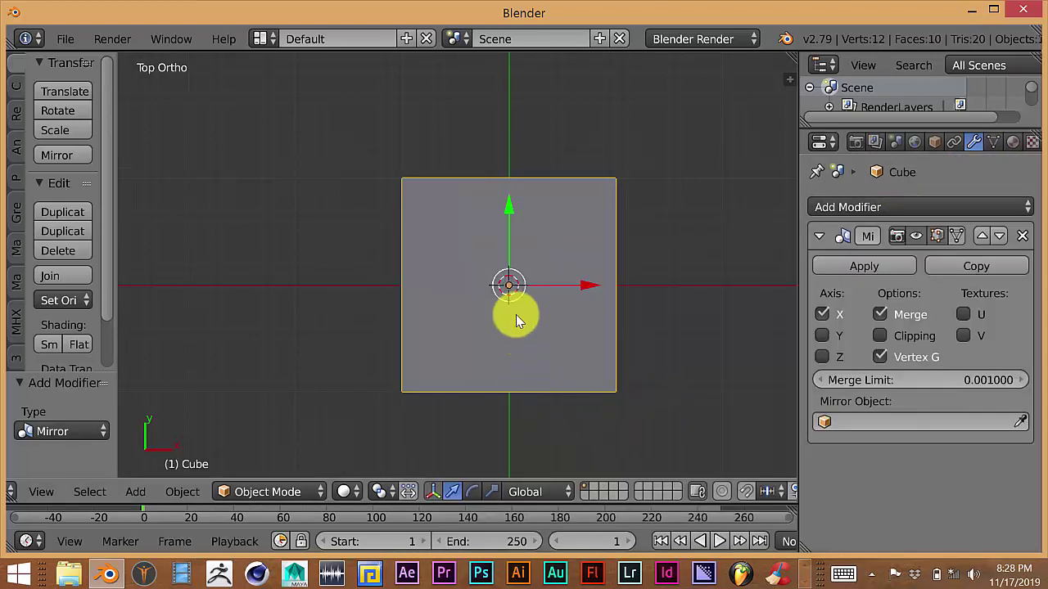
Step: Examine the mirrored slab from an angle and from above, and compare its real and mirrored halves in Edit Mode
{"action": "middle_click_drag", "start_coordinate": [505, 316], "coordinate": [480, 328]}
{"action": "scroll", "coordinate": [464, 292], "scroll_direction": "up", "scroll_amount": 6}
{"action": "scroll", "coordinate": [457, 324], "scroll_direction": "down", "scroll_amount": 3}
{"action": "scroll", "coordinate": [478, 332], "scroll_direction": "up", "scroll_amount": 3}
{"action": "scroll", "coordinate": [477, 327], "scroll_direction": "up", "scroll_amount": 1}
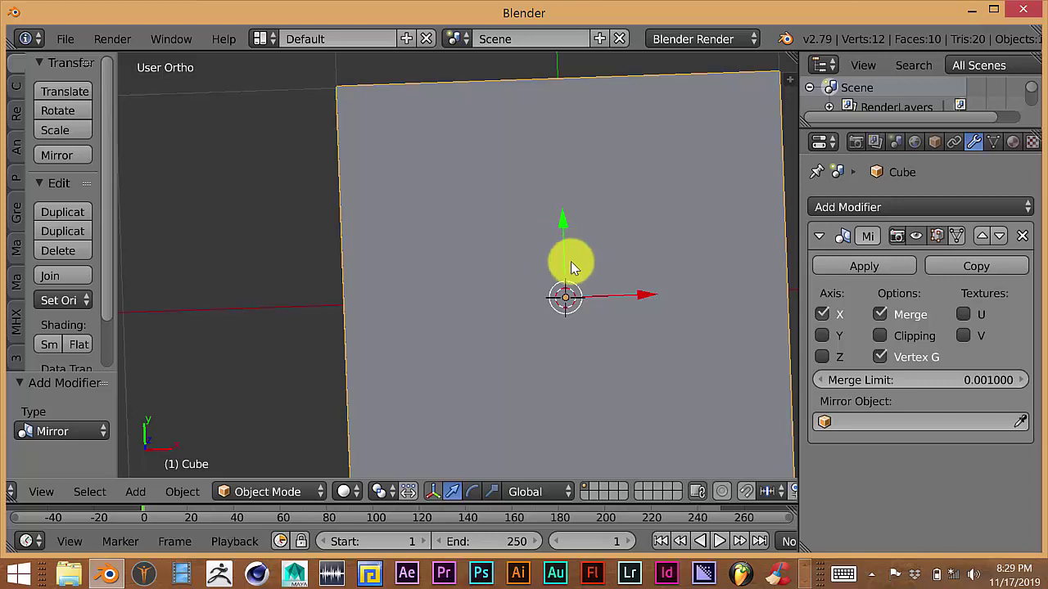
{"action": "scroll", "coordinate": [572, 259], "scroll_direction": "down", "scroll_amount": 3}
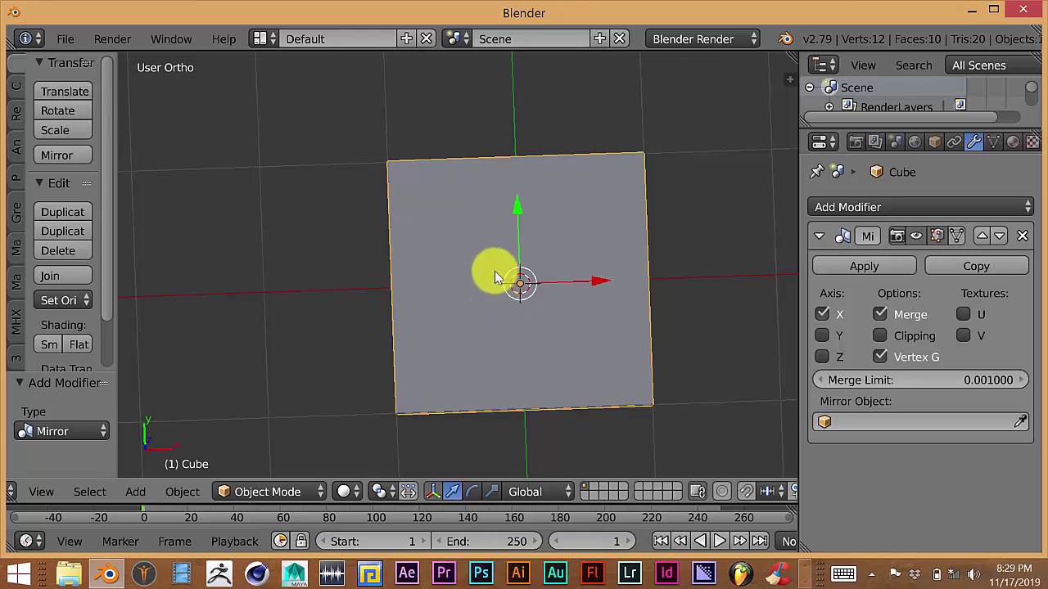
{"action": "key", "text": "KP_7"}
{"action": "scroll", "coordinate": [494, 278], "scroll_direction": "up", "scroll_amount": 2}
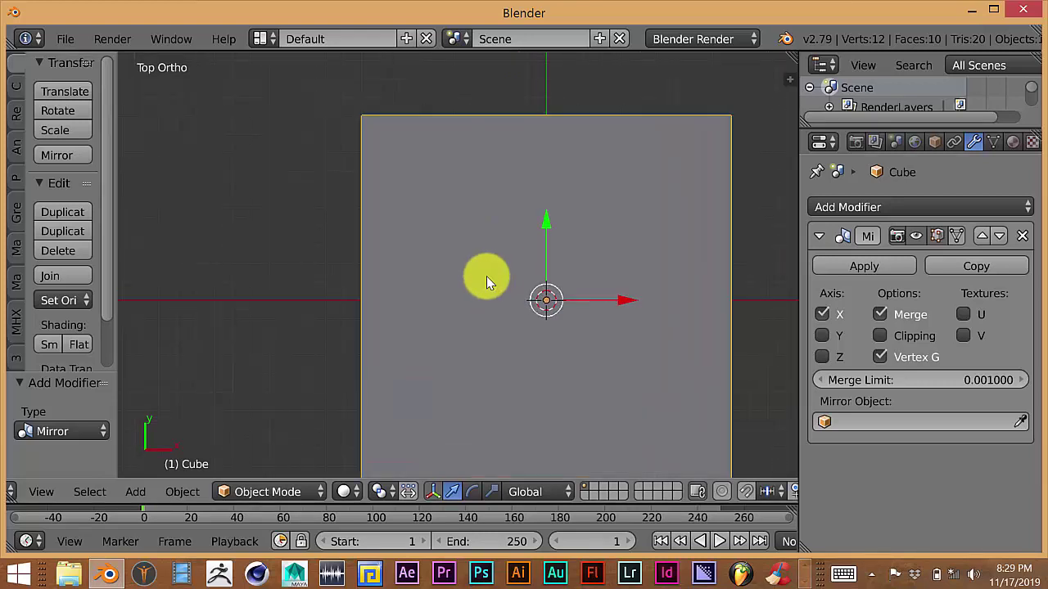
{"action": "middle_click_drag", "start_coordinate": [484, 277], "coordinate": [490, 239], "text": "shift"}
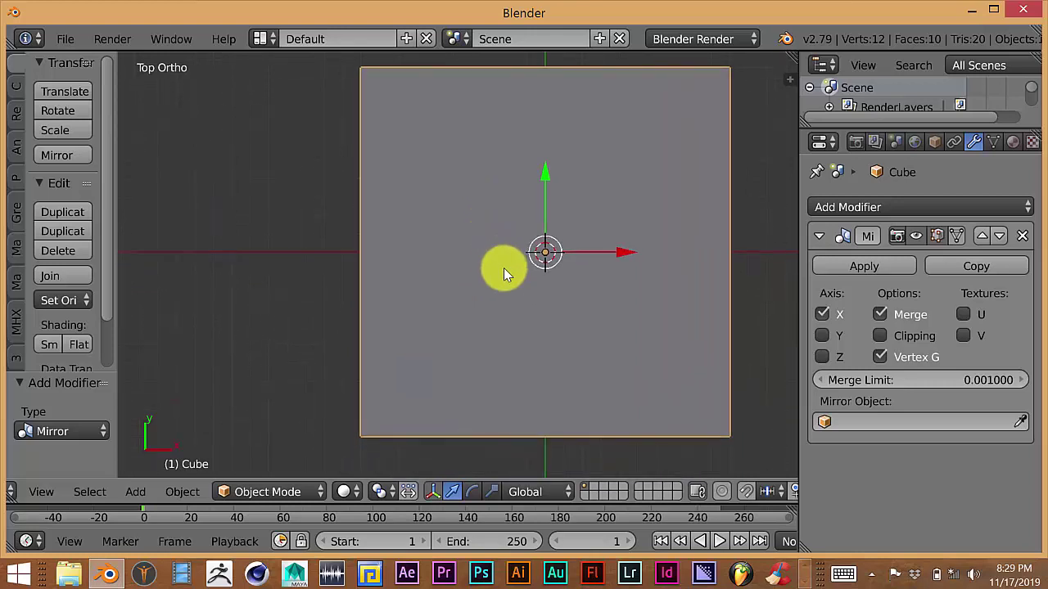
{"action": "scroll", "coordinate": [502, 271], "scroll_direction": "down", "scroll_amount": 1}
{"action": "key", "text": "Tab"}
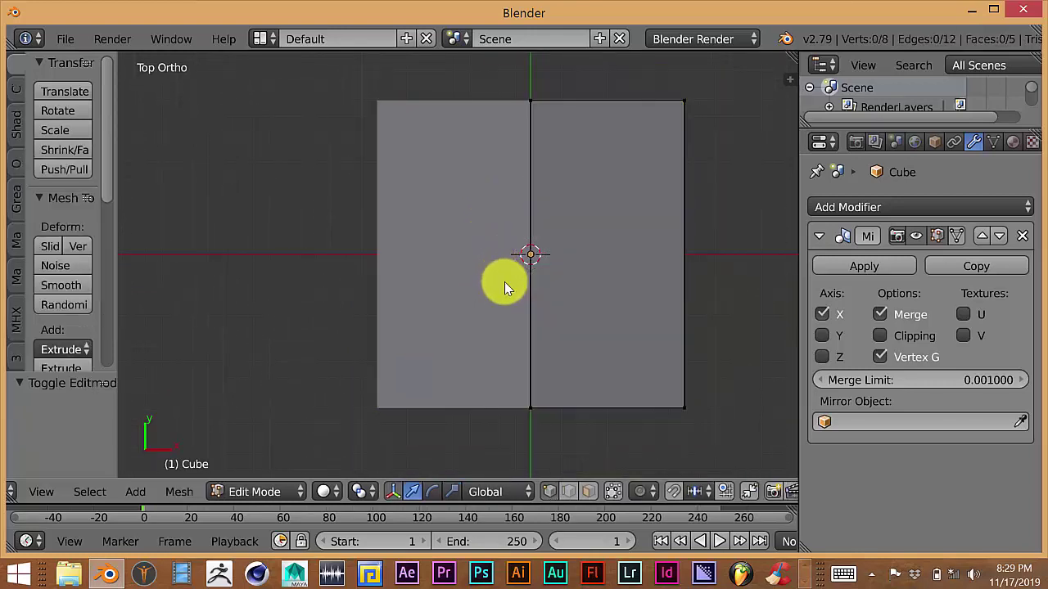
{"action": "key", "text": "Tab"}
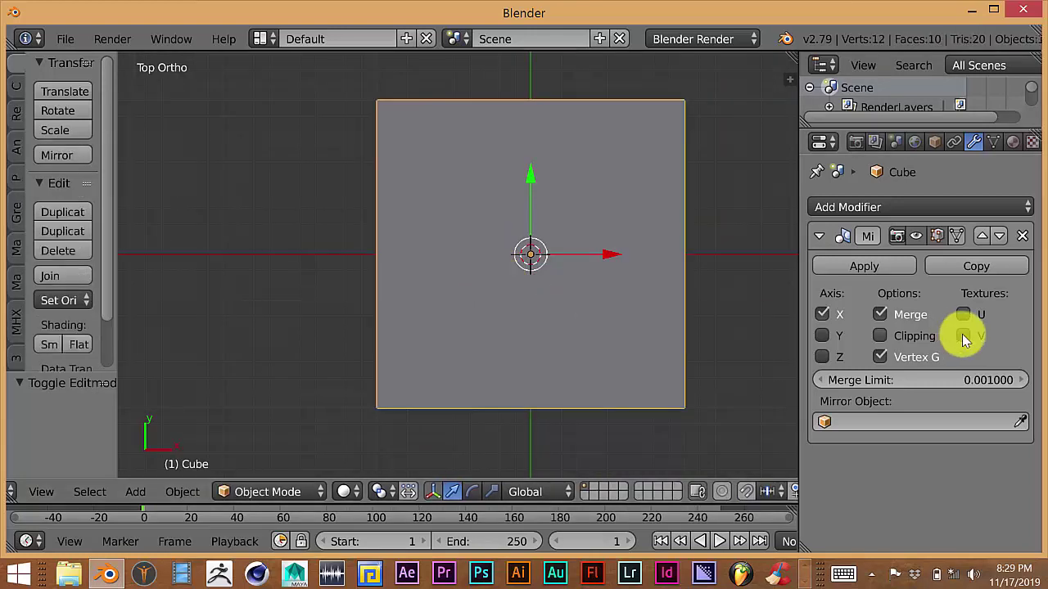
Step: Enable Clipping on the Mirror modifier and switch the slab to Edit Mode
{"action": "left_click", "coordinate": [881, 337]}
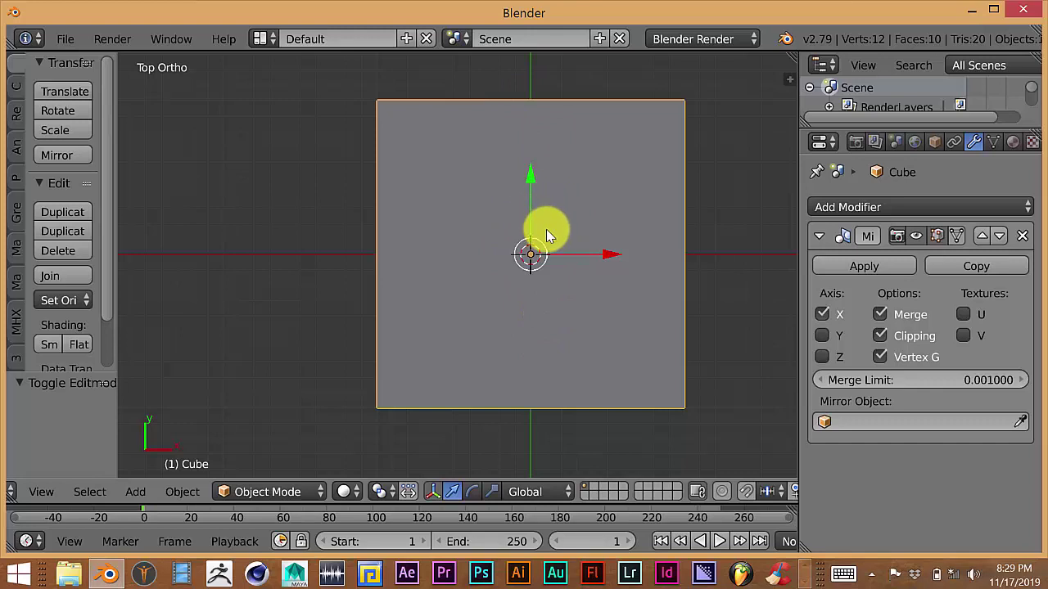
{"action": "key", "text": "Tab"}
{"action": "scroll", "coordinate": [553, 215], "scroll_direction": "up", "scroll_amount": 1}
{"action": "scroll", "coordinate": [553, 215], "scroll_direction": "down", "scroll_amount": 1}
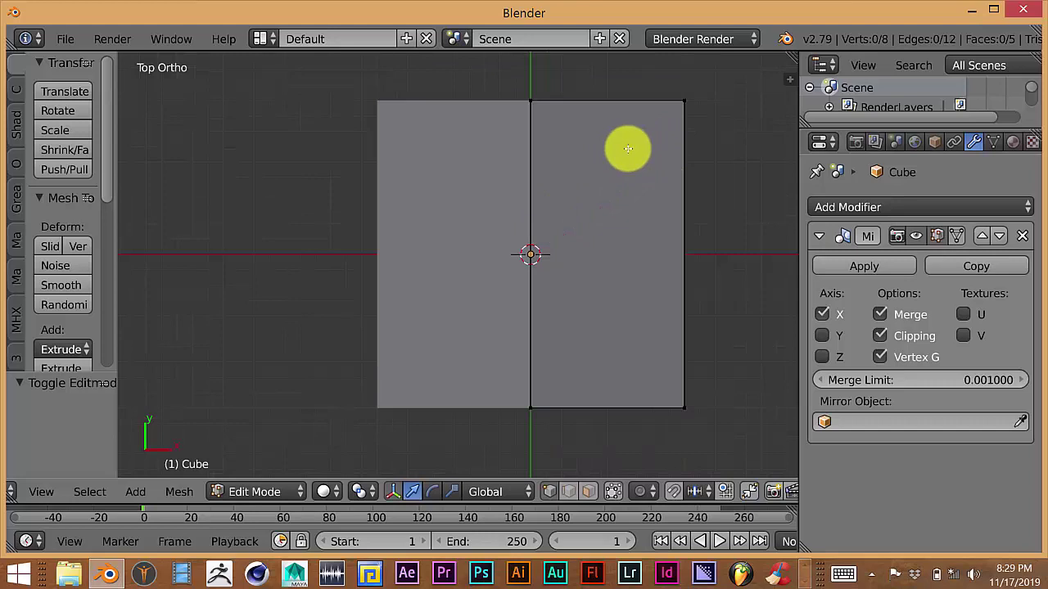
Step: Add two evenly spaced loop cuts across the slab half, running parallel to the X axis, without sliding them
{"action": "key", "text": "ctrl+r"}
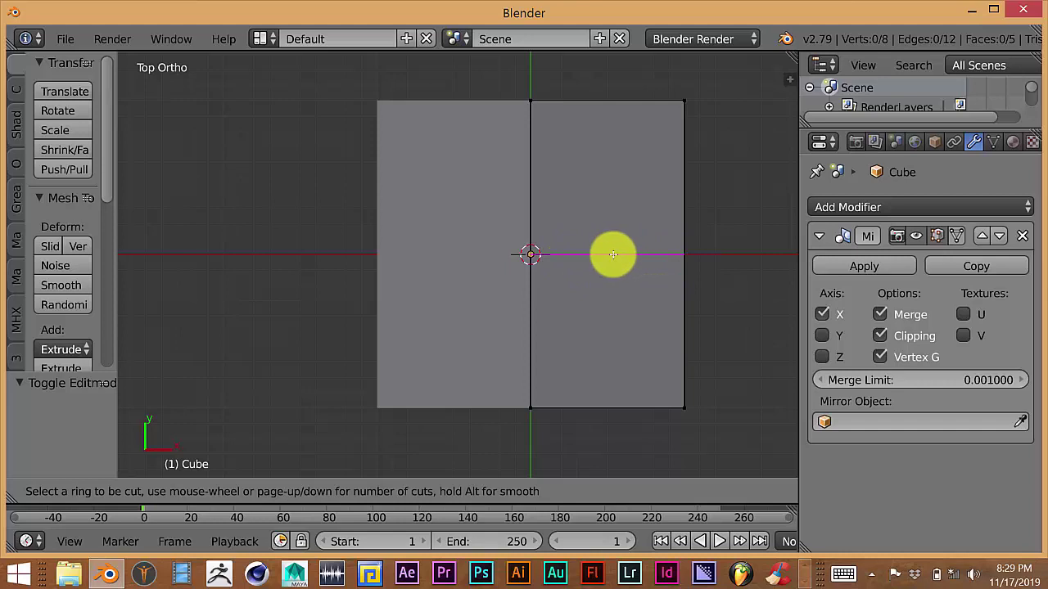
{"action": "scroll", "coordinate": [608, 240], "scroll_direction": "up", "scroll_amount": 1}
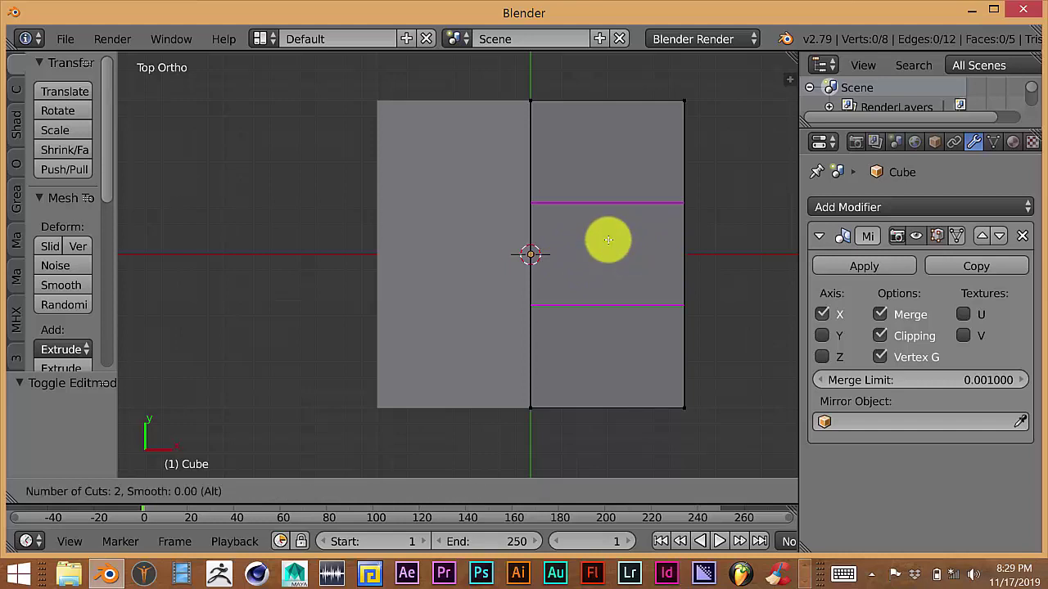
{"action": "scroll", "coordinate": [608, 240], "scroll_direction": "up", "scroll_amount": 4}
{"action": "scroll", "coordinate": [608, 240], "scroll_direction": "up", "scroll_amount": 1}
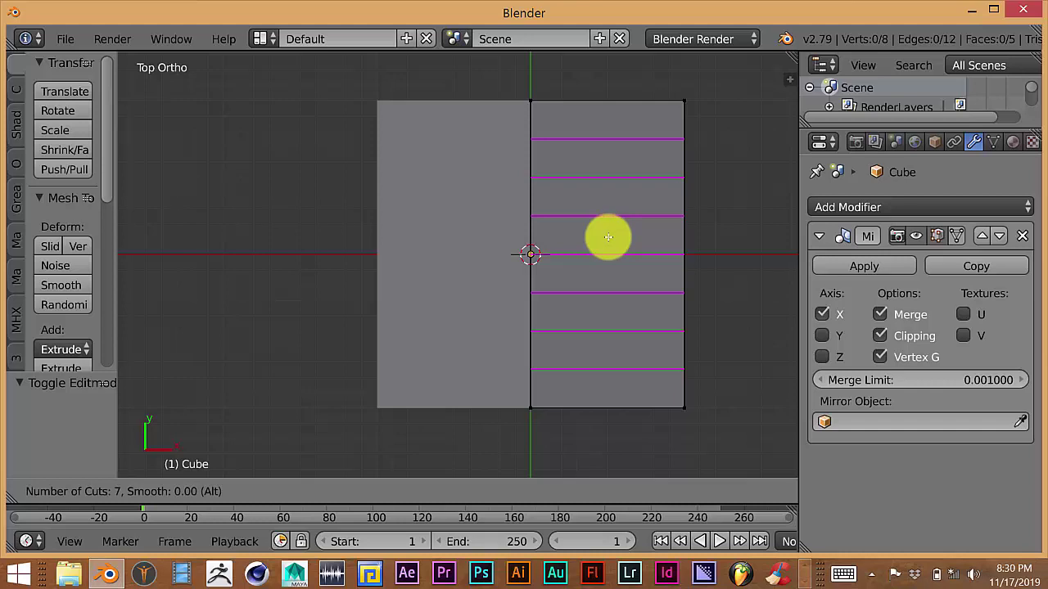
{"action": "scroll", "coordinate": [608, 238], "scroll_direction": "down", "scroll_amount": 4}
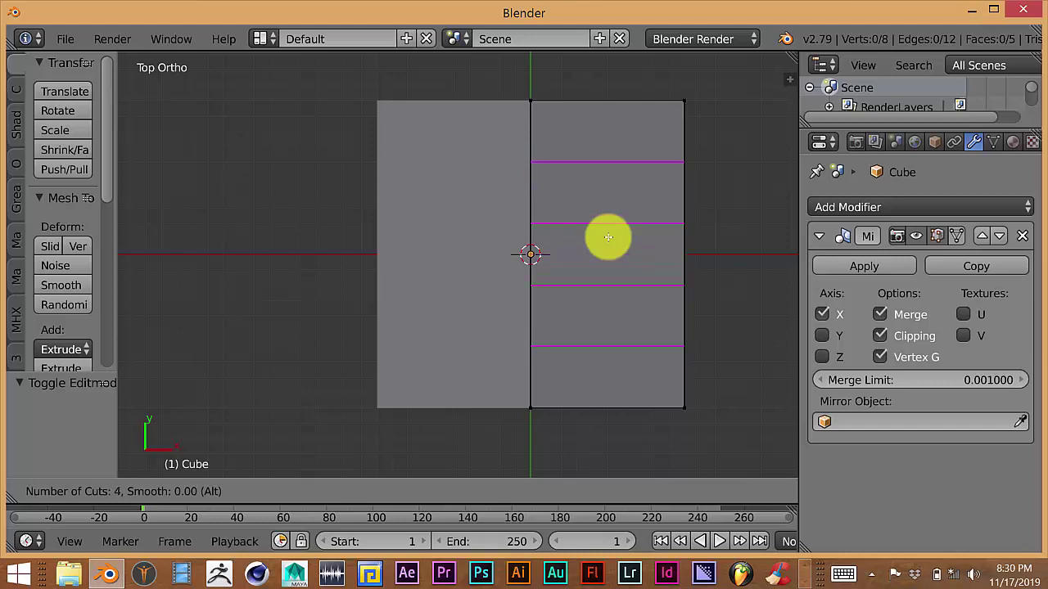
{"action": "scroll", "coordinate": [608, 237], "scroll_direction": "down", "scroll_amount": 1}
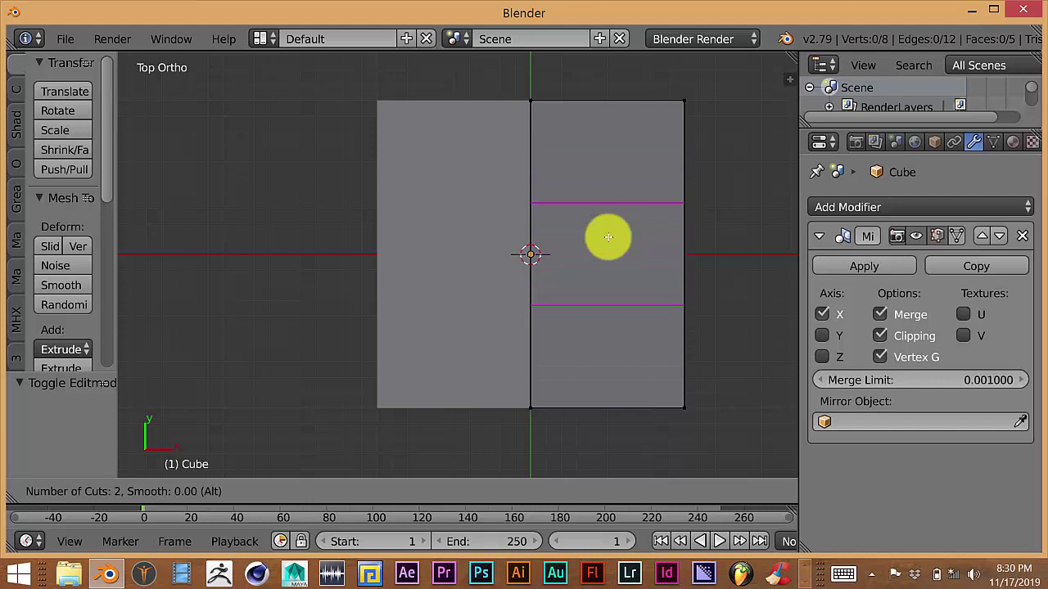
{"action": "left_click", "coordinate": [608, 238]}
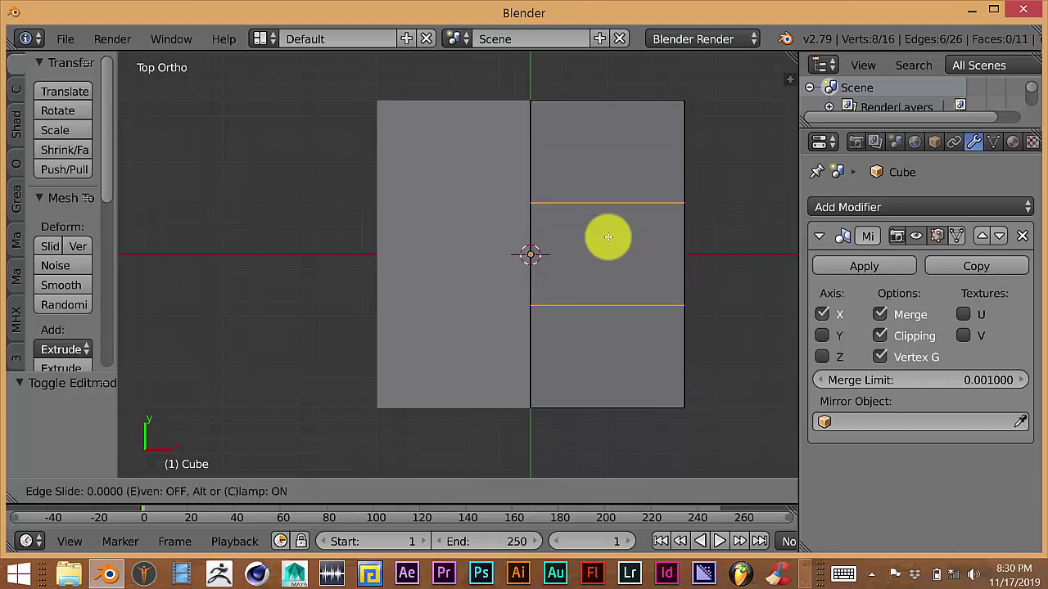
{"action": "left_click", "coordinate": [608, 238]}
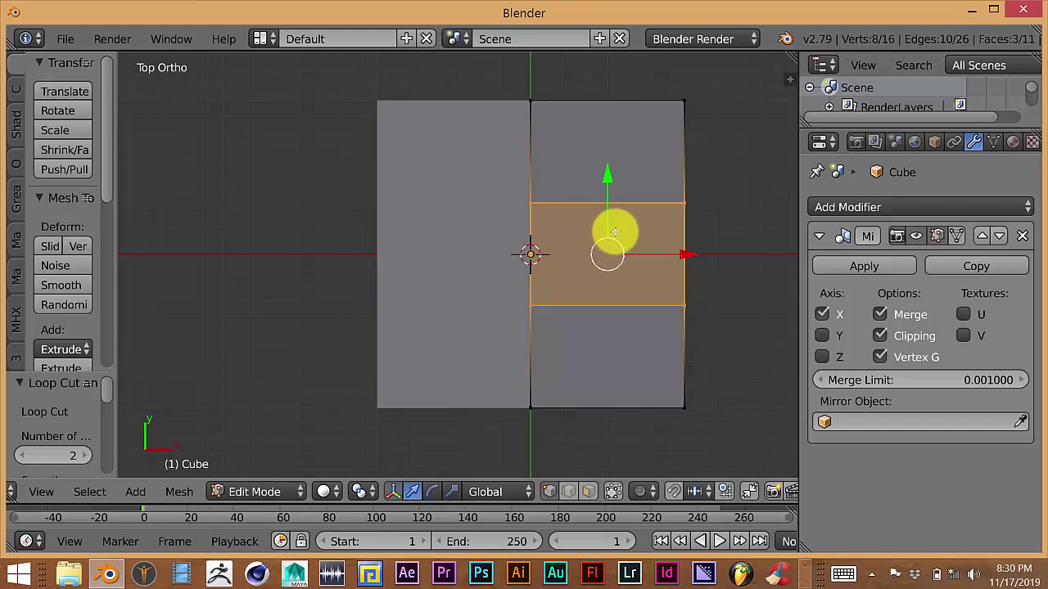
Step: Scale the two new loops apart along Y by about 2.307 towards the slab's ends, and deselect everything
{"action": "key", "text": "s"}
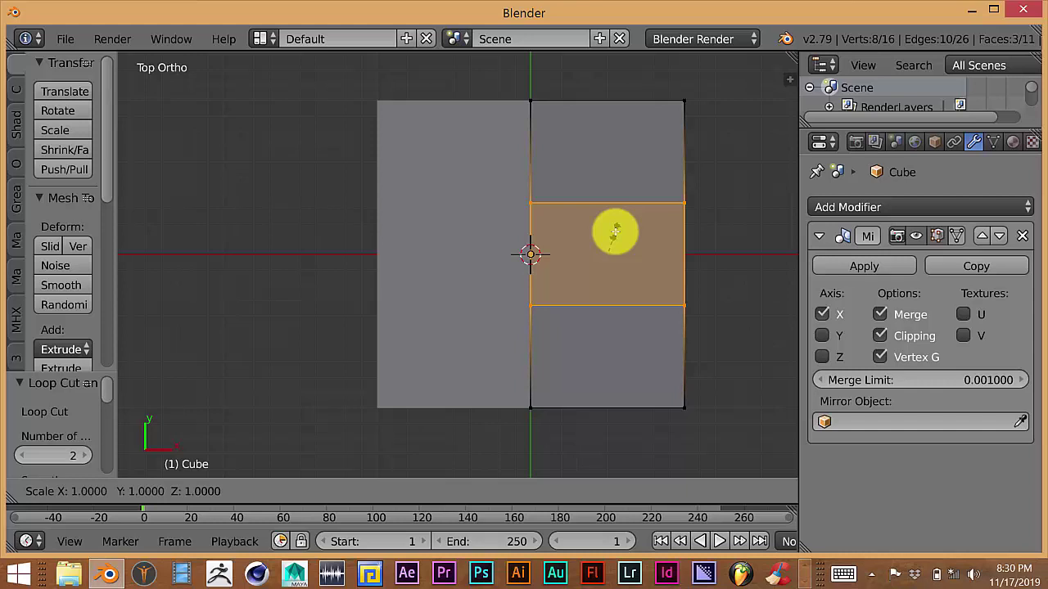
{"action": "key", "text": "y"}
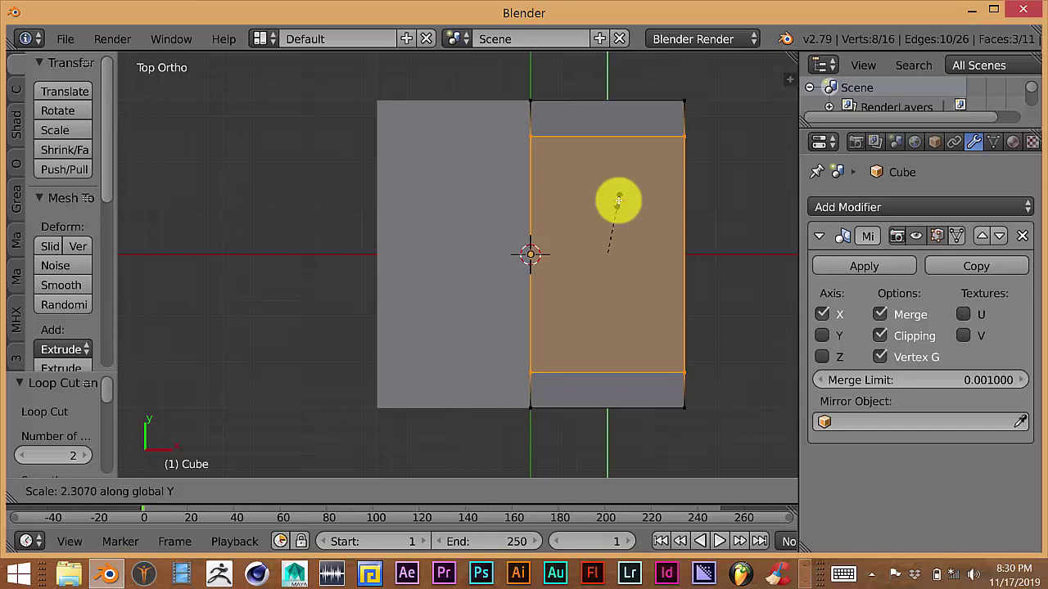
{"action": "left_click", "coordinate": [618, 201]}
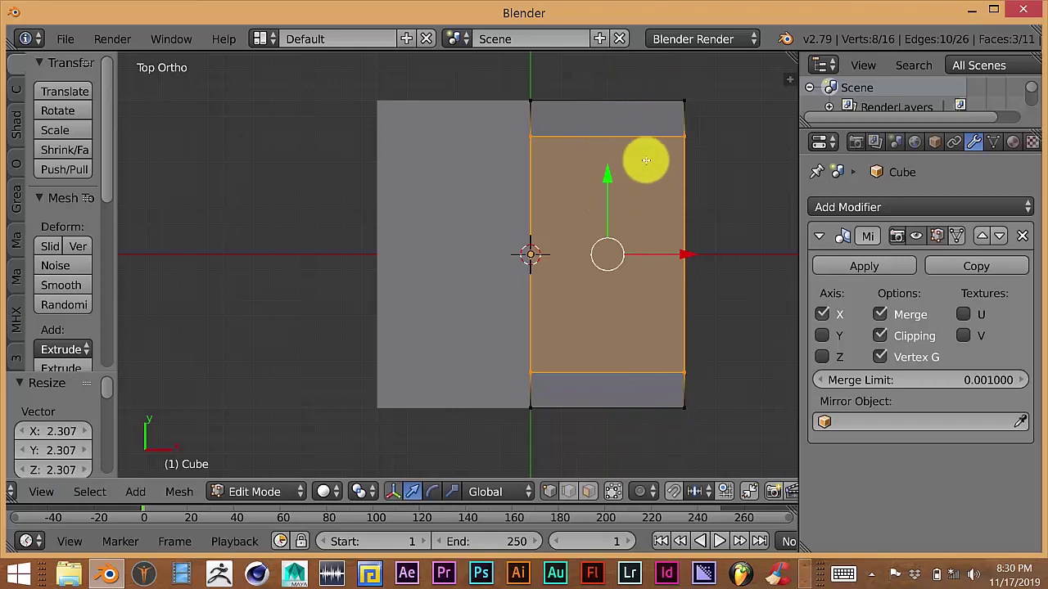
{"action": "key", "text": "a"}
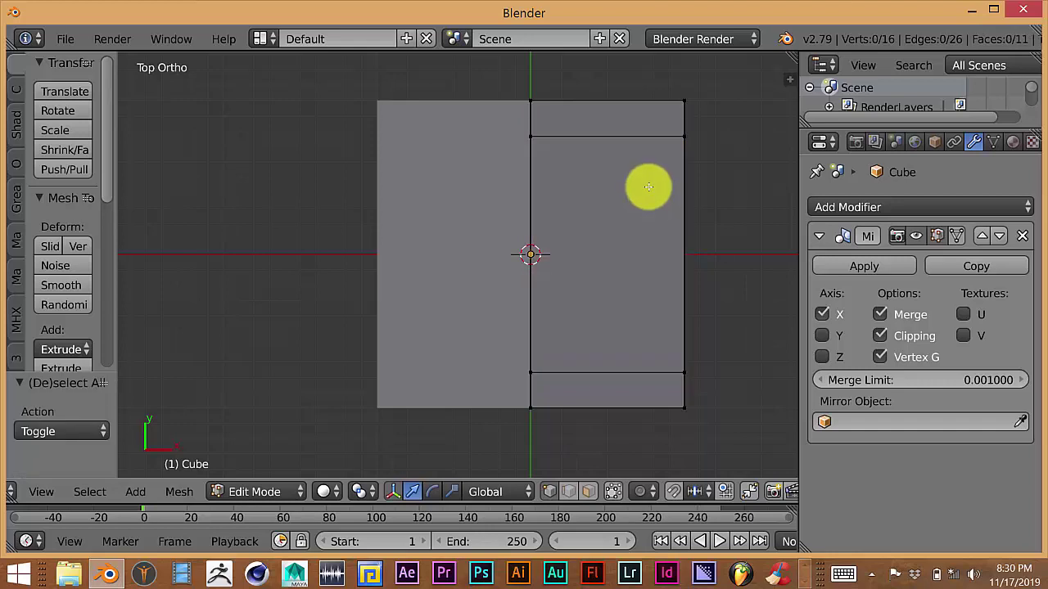
Step: Add a single loop cut along the Y axis and slide it towards the slab's outer positive X edge
{"action": "key", "text": "ctrl+r"}
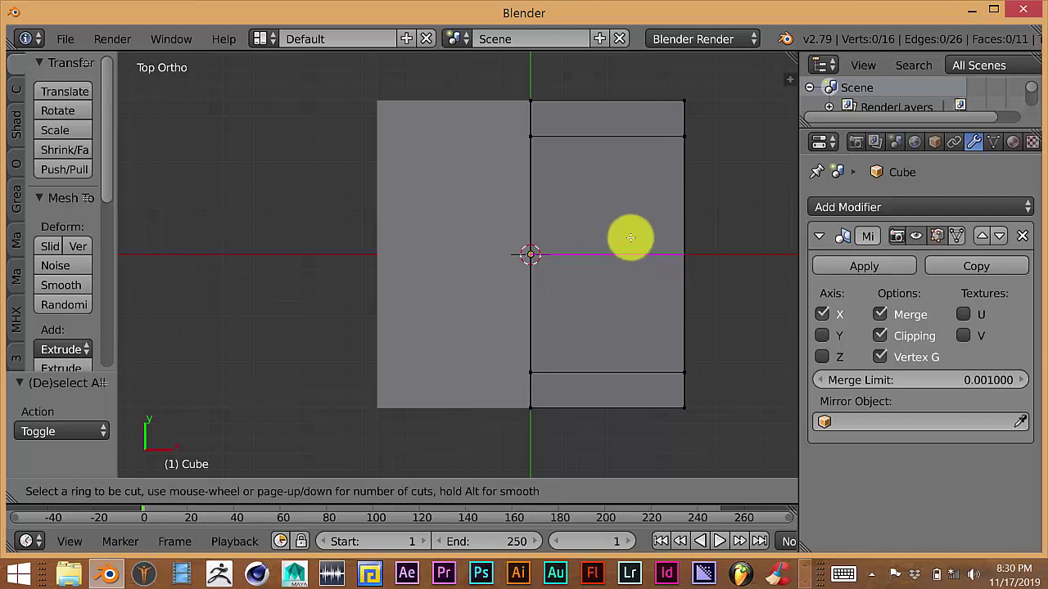
{"action": "left_click", "coordinate": [611, 90]}
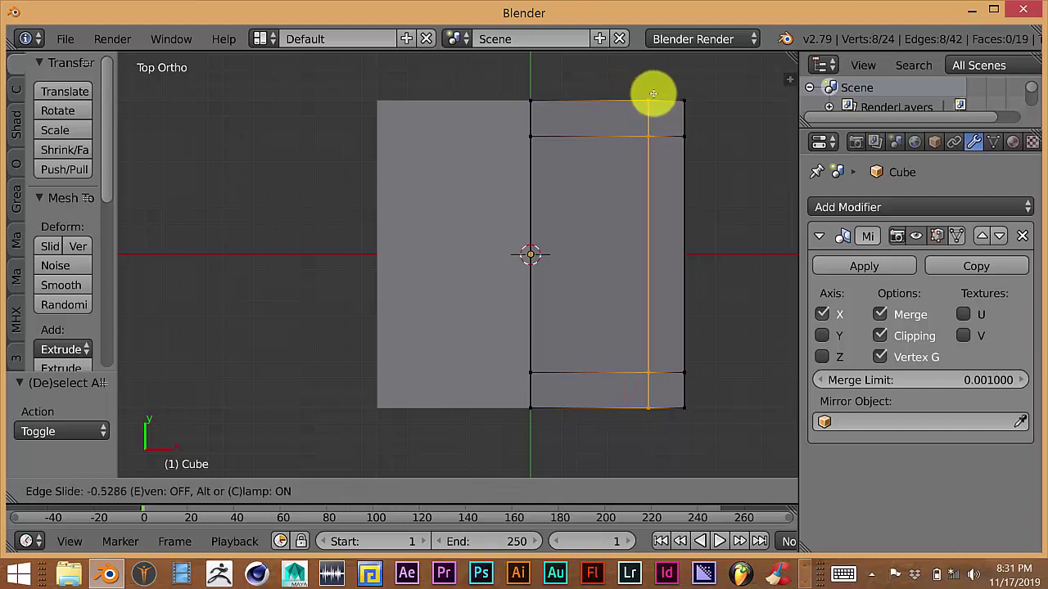
{"action": "left_click", "coordinate": [645, 96]}
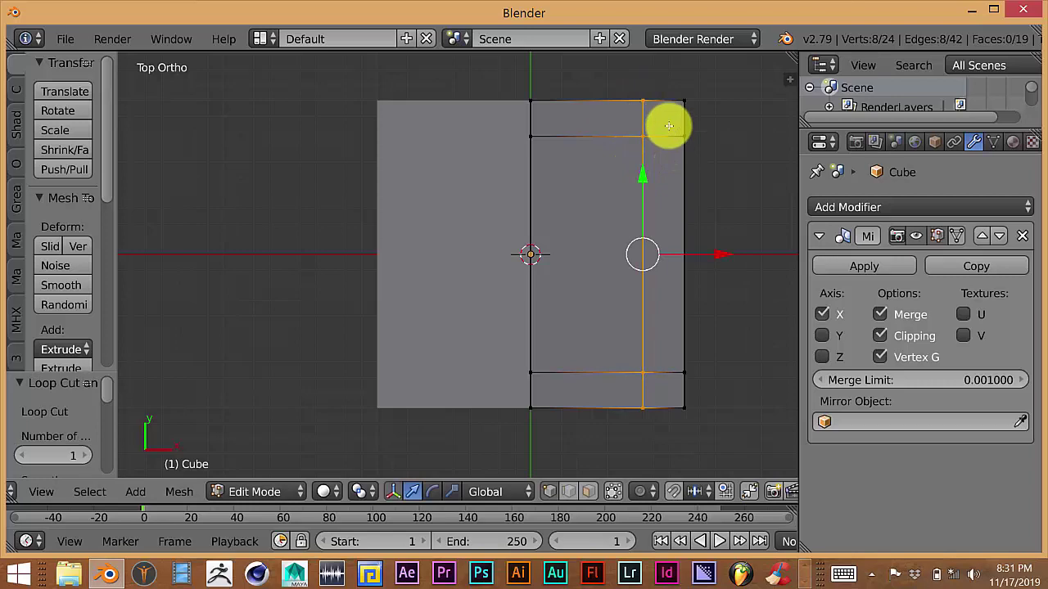
Step: In face select mode, select the two outer corner faces on the underside of the slab half
{"action": "middle_click_drag", "start_coordinate": [650, 230], "coordinate": [605, 234]}
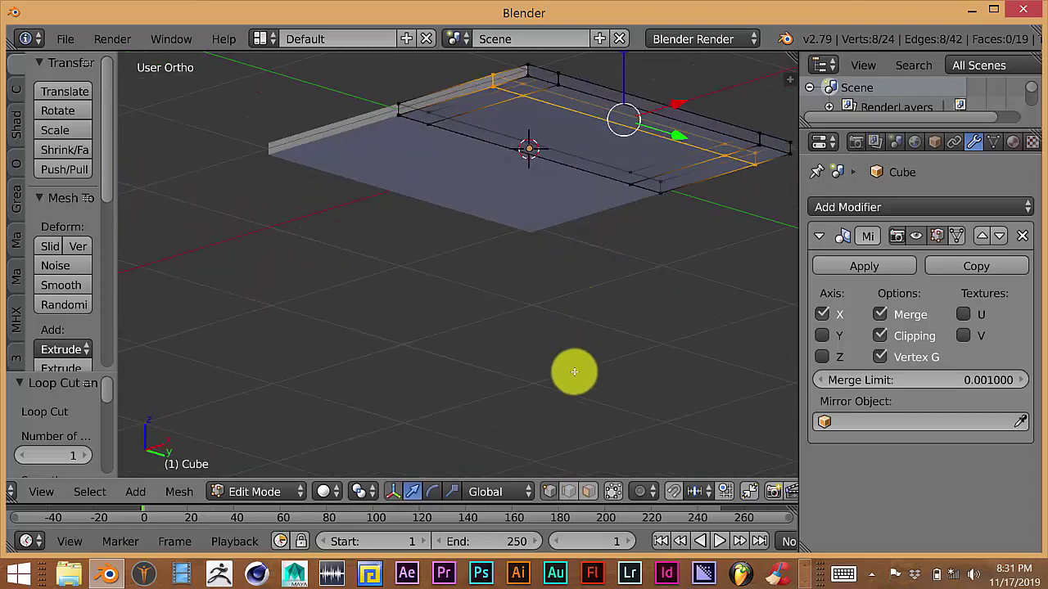
{"action": "left_click", "coordinate": [588, 493]}
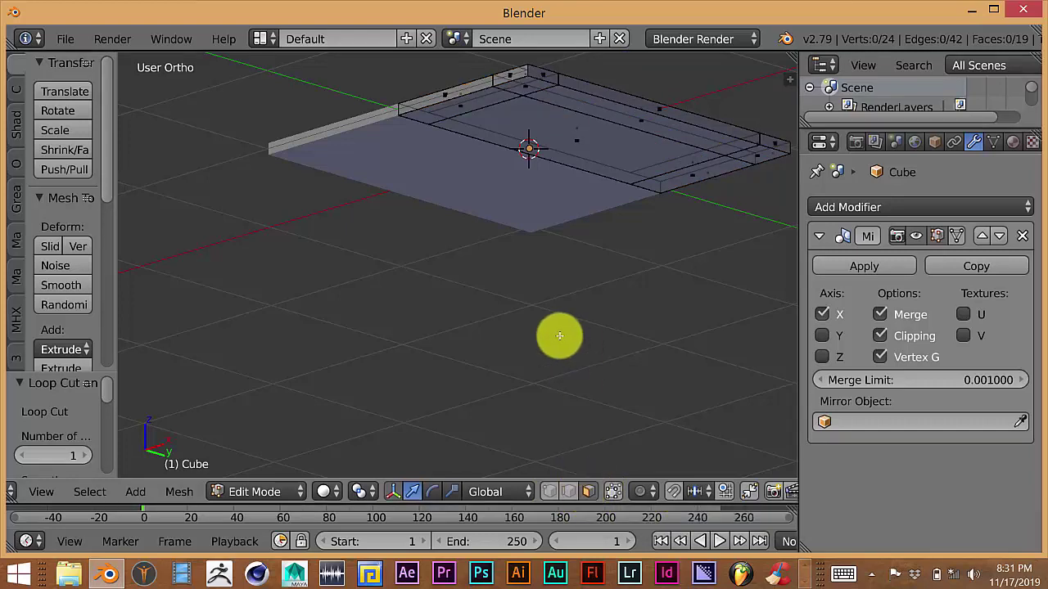
{"action": "key", "text": "Home"}
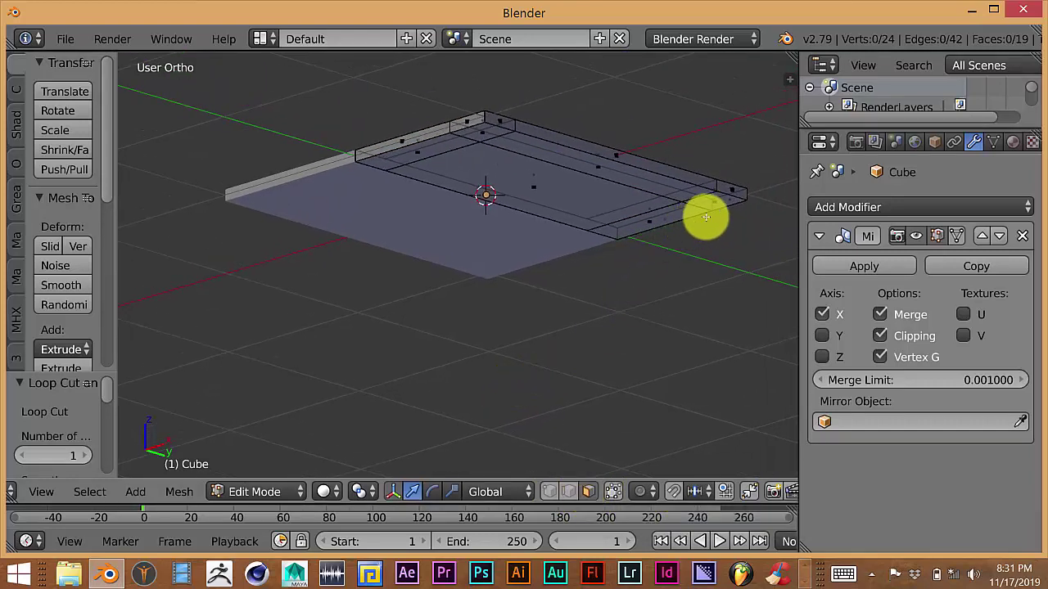
{"action": "scroll", "coordinate": [700, 221], "scroll_direction": "up", "scroll_amount": 1}
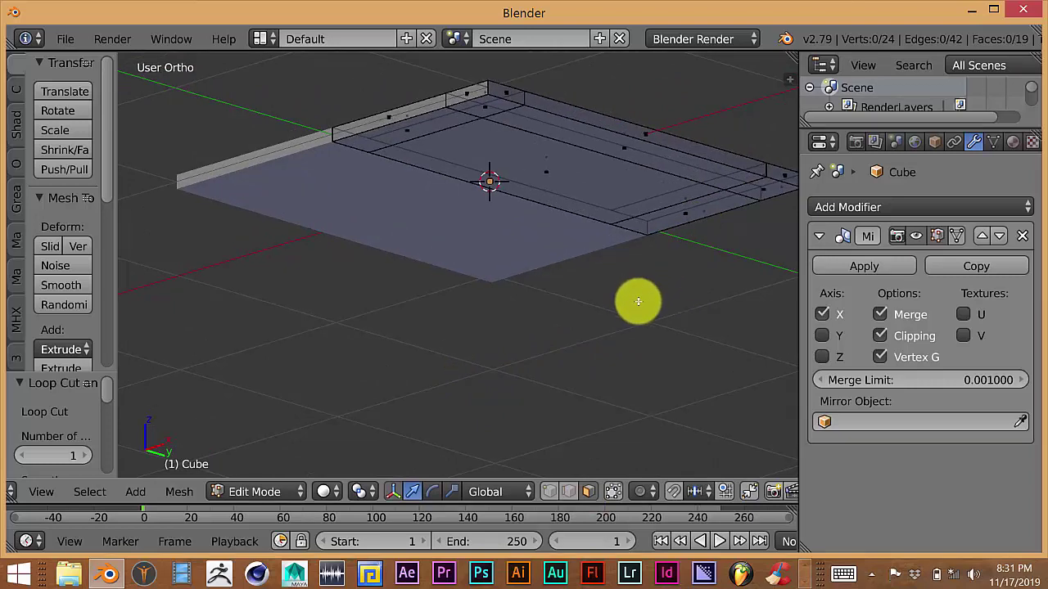
{"action": "scroll", "coordinate": [605, 322], "scroll_direction": "down", "scroll_amount": 1}
{"action": "scroll", "coordinate": [604, 321], "scroll_direction": "up", "scroll_amount": 1}
{"action": "right_click", "coordinate": [701, 233]}
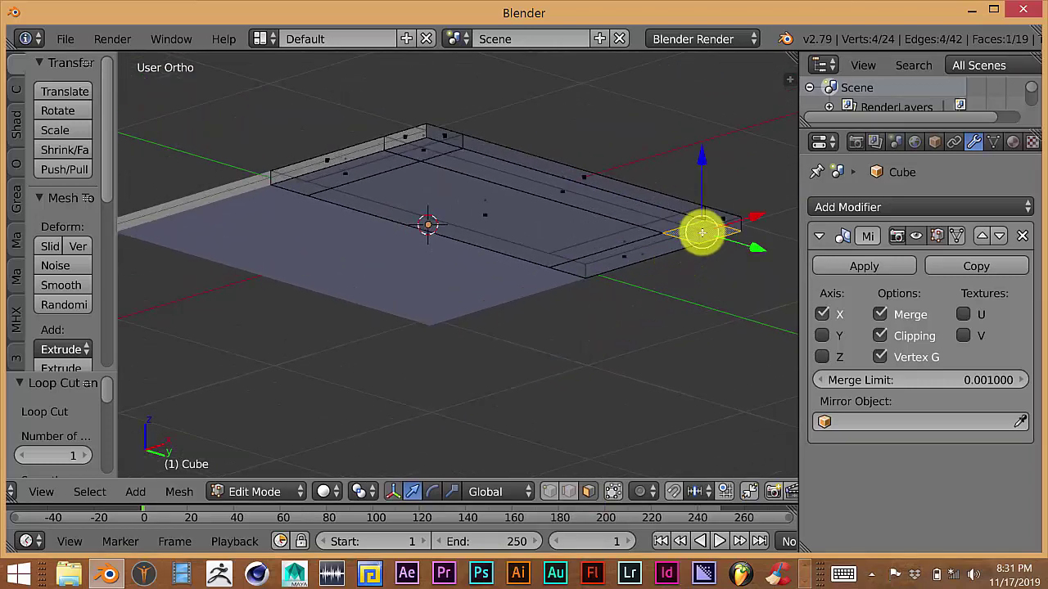
{"action": "right_click", "coordinate": [420, 149], "text": "shift"}
{"action": "middle_click_drag", "start_coordinate": [507, 245], "coordinate": [464, 247]}
{"action": "mouse_move", "coordinate": [557, 248]}
{"action": "middle_mouse_down"}
{"action": "mouse_move", "coordinate": [545, 270]}
{"action": "mouse_move", "coordinate": [542, 243]}
{"action": "mouse_move", "coordinate": [547, 253]}
{"action": "middle_mouse_up"}
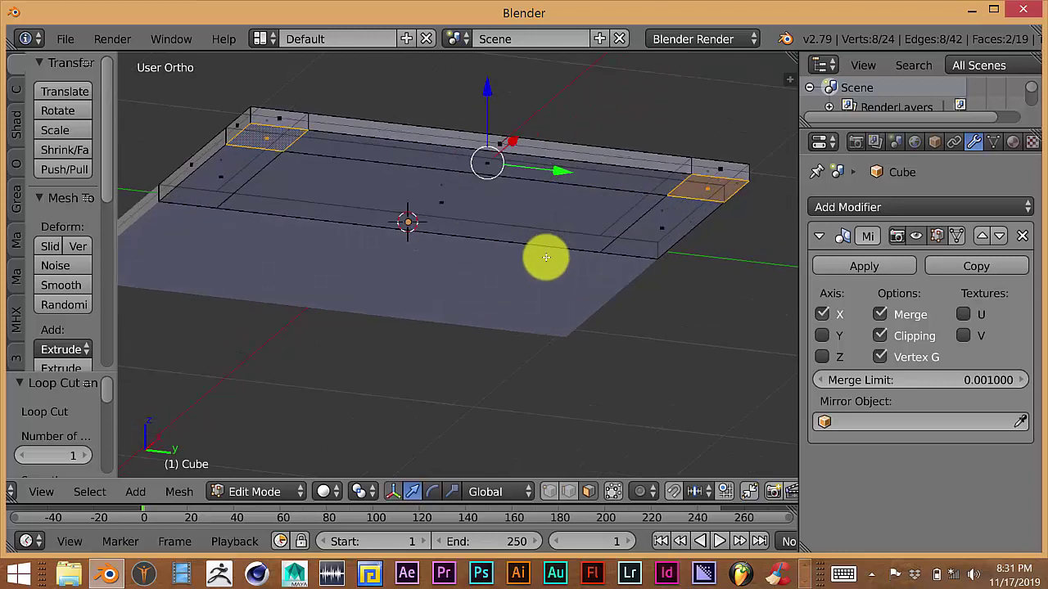
Step: Extrude the two selected underside corner faces twice in place, and move the end faces down about 1.158 along Z to form legs
{"action": "key", "text": "e"}
{"action": "right_click", "coordinate": [546, 257]}
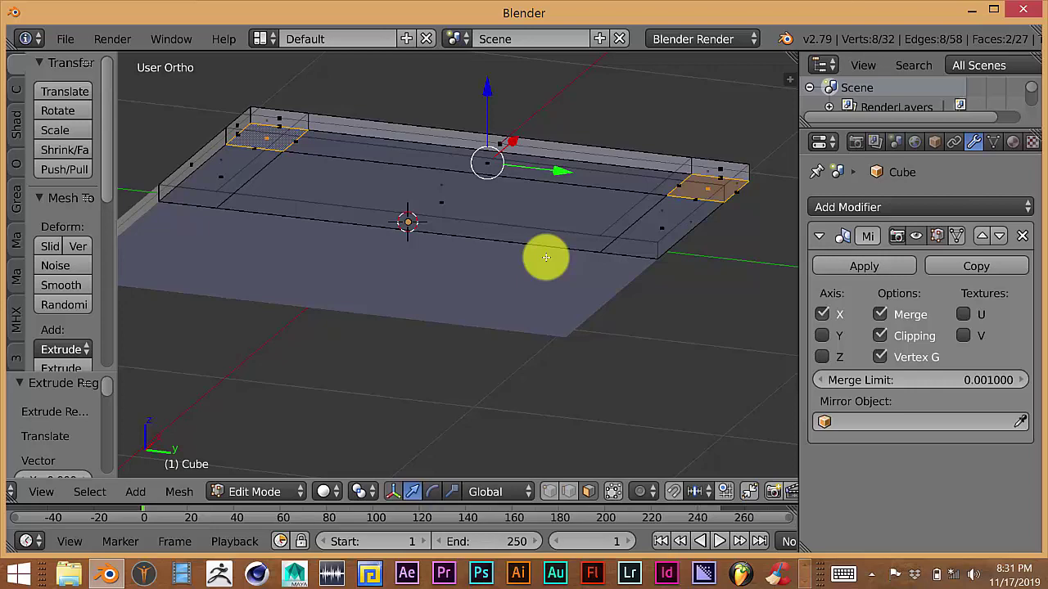
{"action": "key", "text": "e"}
{"action": "right_click", "coordinate": [546, 257]}
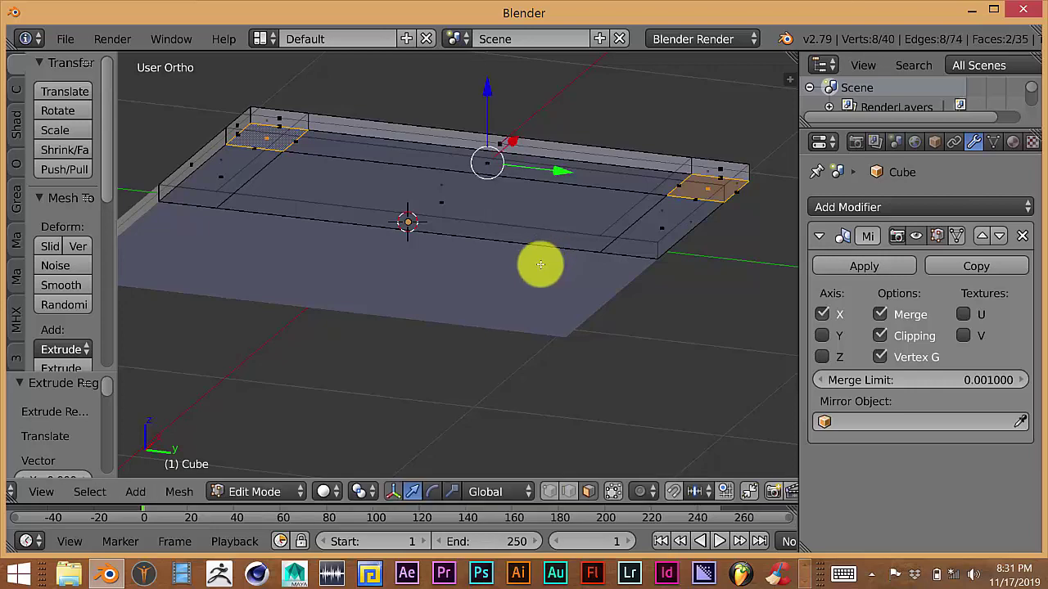
{"action": "key", "text": "KP_8"}
{"action": "key", "text": "KP_8"}
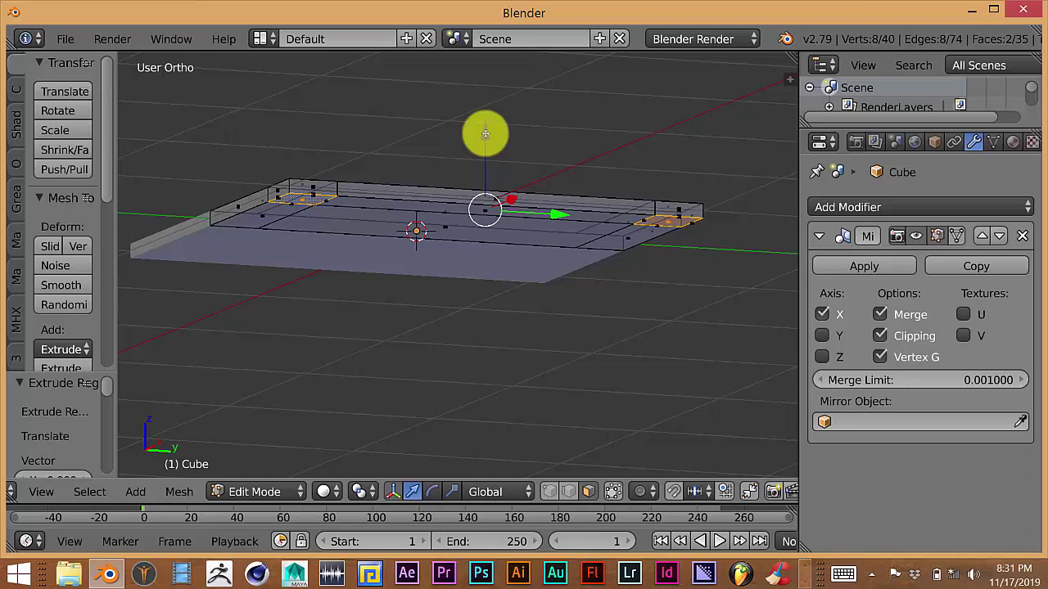
{"action": "left_click_drag", "start_coordinate": [483, 140], "coordinate": [486, 385]}
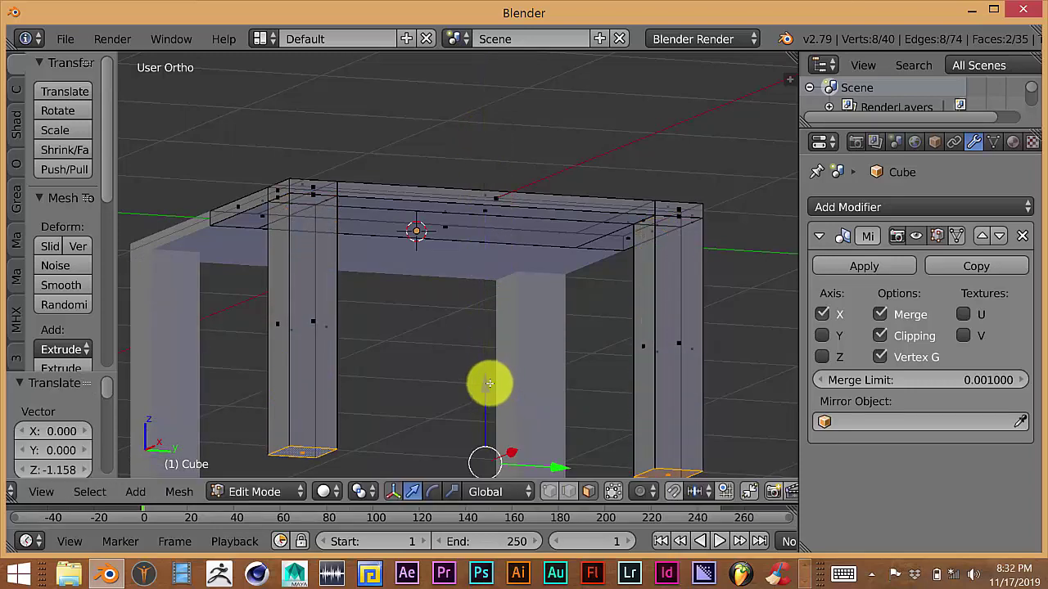
Step: Add three evenly spaced horizontal loop cuts to the editable leg at the positive Y end, without sliding them
{"action": "scroll", "coordinate": [479, 353], "scroll_direction": "down", "scroll_amount": 2}
{"action": "middle_click_drag", "start_coordinate": [479, 353], "coordinate": [549, 360]}
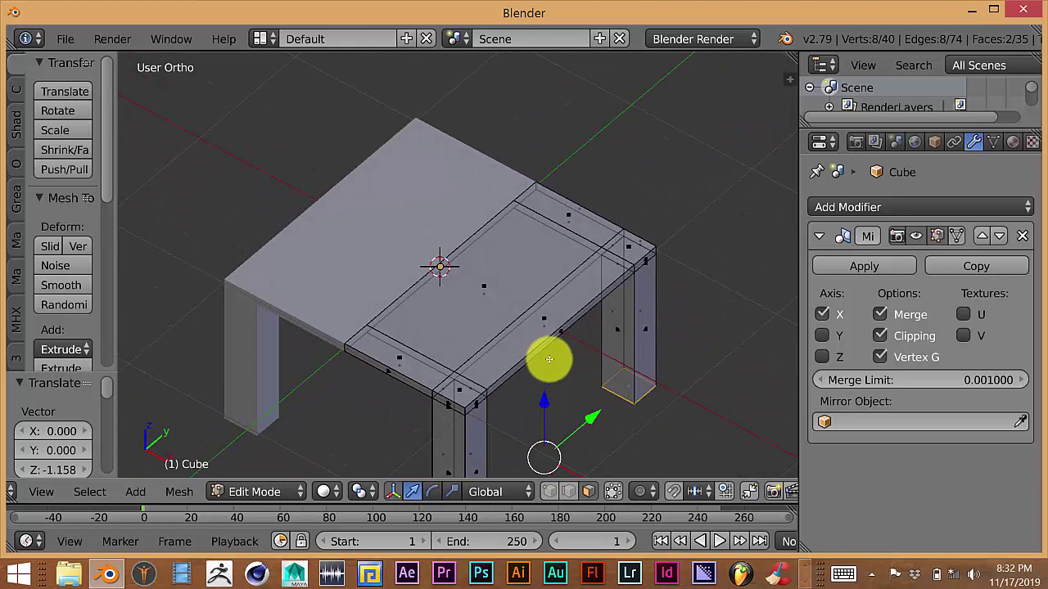
{"action": "right_click", "coordinate": [565, 216]}
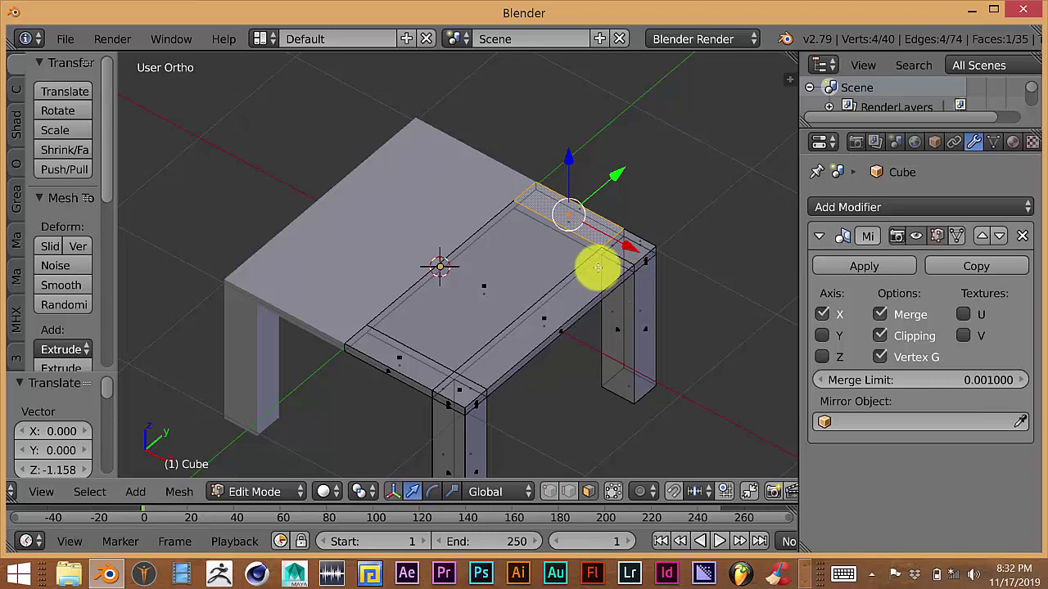
{"action": "middle_click_drag", "start_coordinate": [600, 347], "coordinate": [539, 298]}
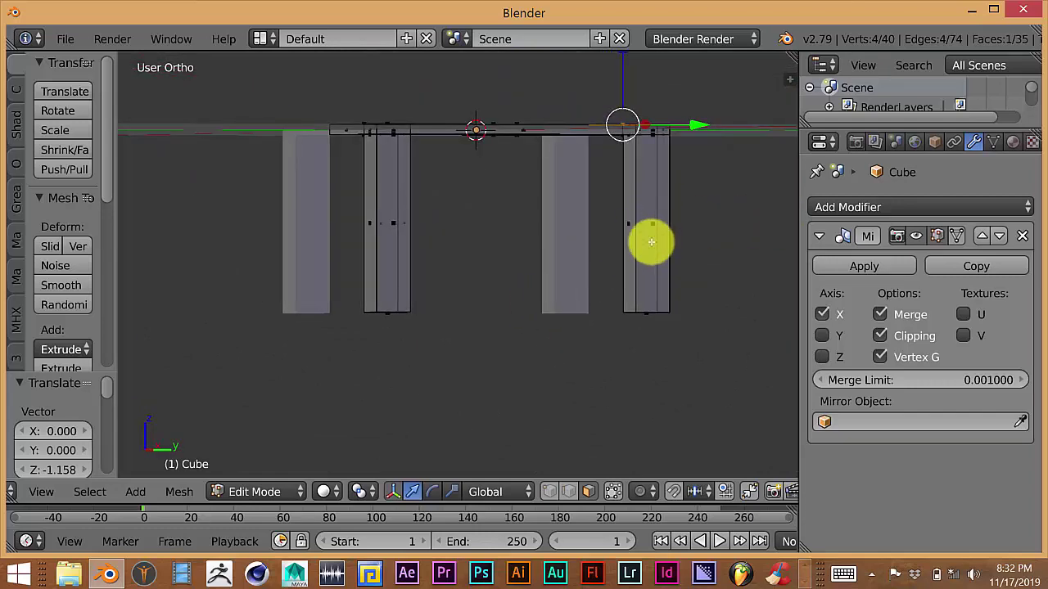
{"action": "middle_click_drag", "start_coordinate": [658, 295], "coordinate": [646, 269]}
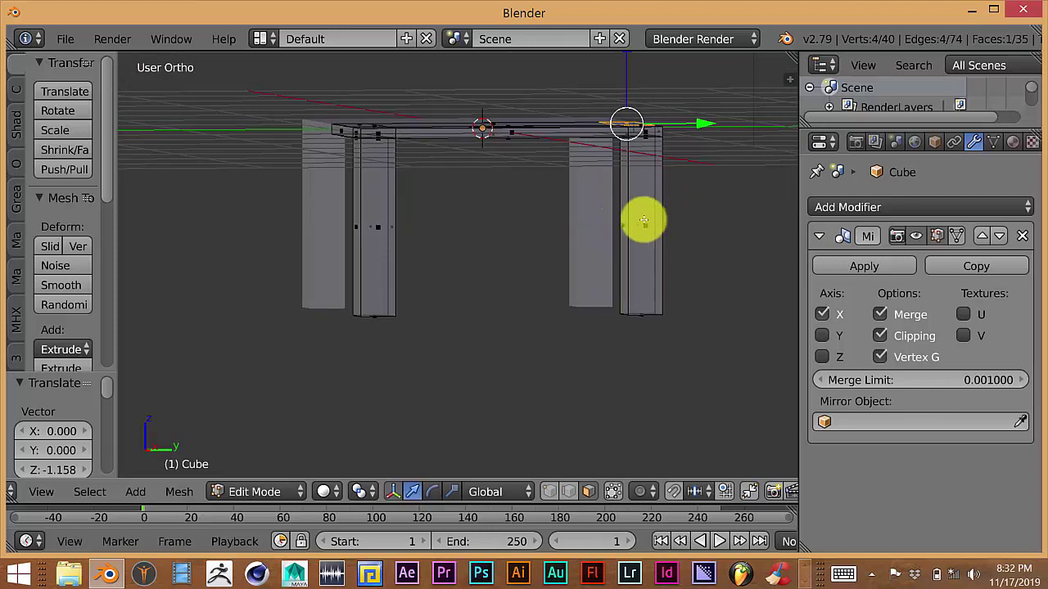
{"action": "key", "text": "ctrl+r"}
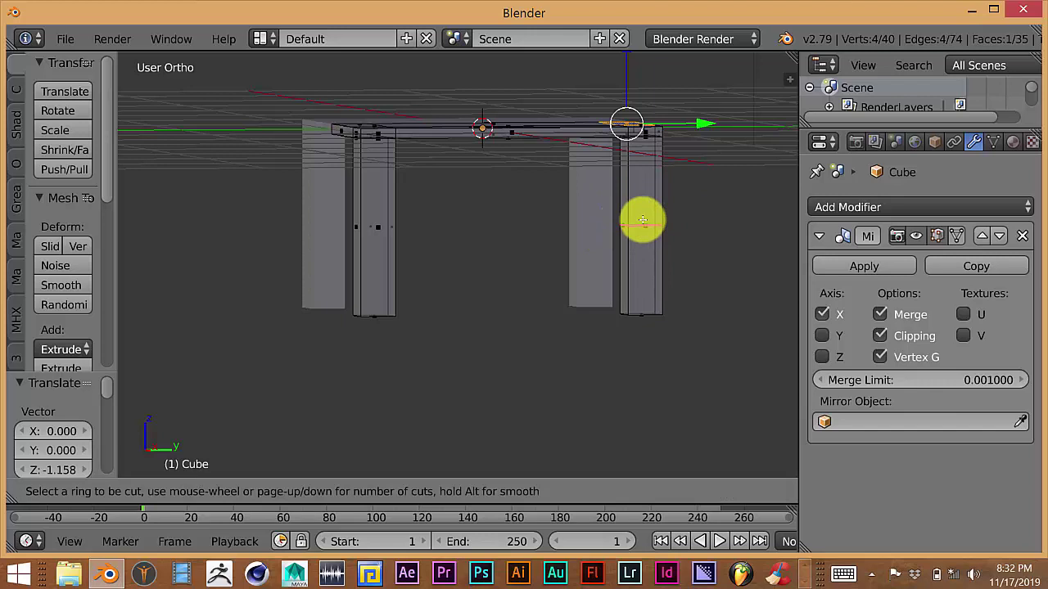
{"action": "scroll", "coordinate": [643, 220], "scroll_direction": "up", "scroll_amount": 1}
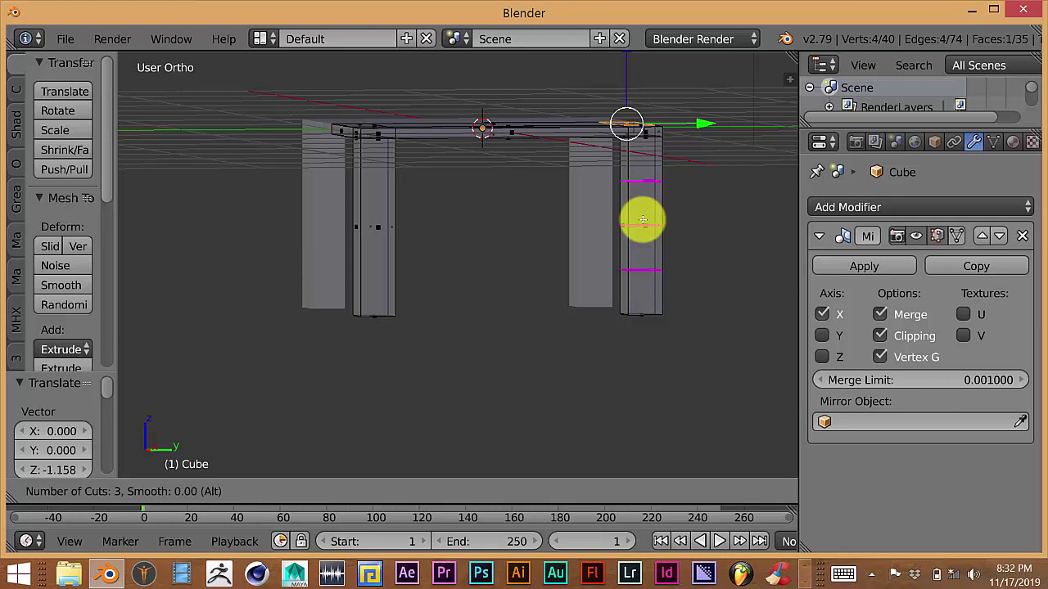
{"action": "left_click", "coordinate": [643, 220]}
{"action": "right_click", "coordinate": [642, 220]}
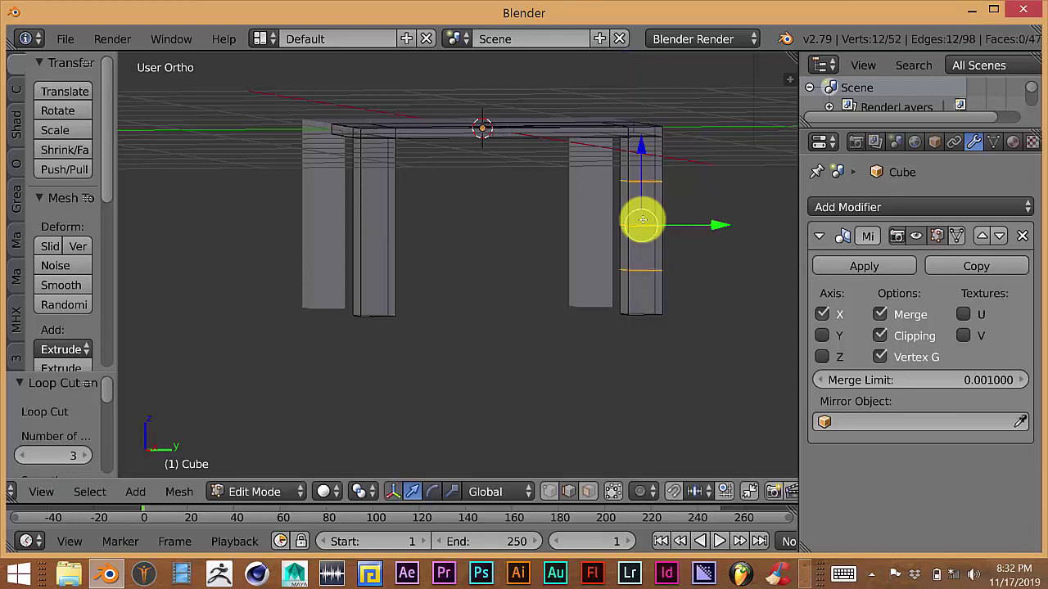
Step: Add three evenly spaced horizontal loop cuts to the editable leg at the negative Y end, without sliding them
{"action": "middle_click_drag", "start_coordinate": [533, 262], "coordinate": [483, 234]}
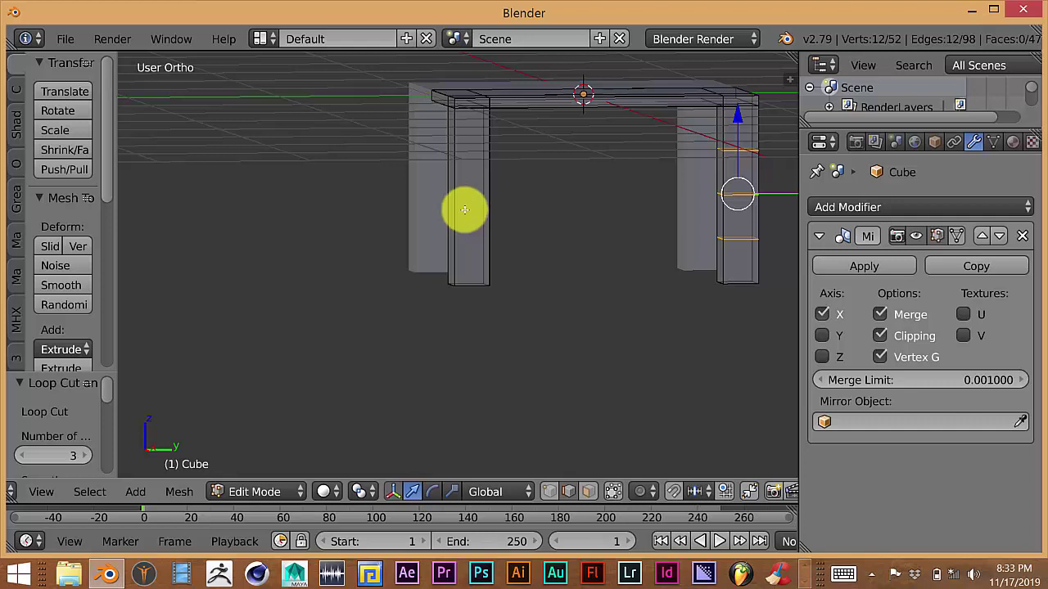
{"action": "key", "text": "ctrl+r"}
{"action": "scroll", "coordinate": [473, 212], "scroll_direction": "up", "scroll_amount": 1}
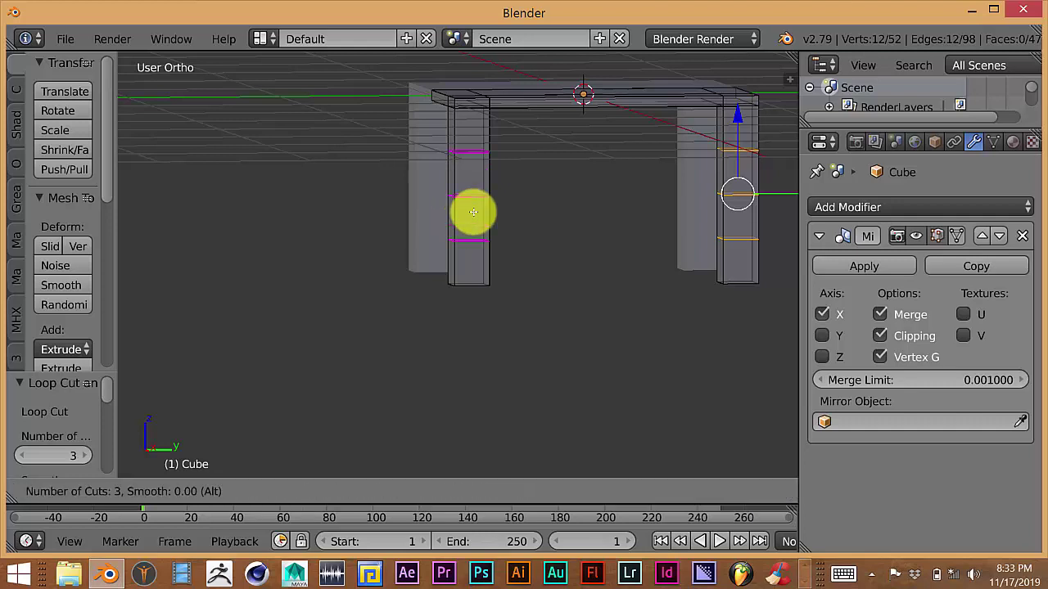
{"action": "left_click", "coordinate": [473, 212]}
{"action": "right_click", "coordinate": [473, 211]}
{"action": "mouse_move", "coordinate": [473, 212]}
{"action": "middle_mouse_down"}
{"action": "mouse_move", "coordinate": [451, 212]}
{"action": "mouse_move", "coordinate": [475, 219]}
{"action": "middle_mouse_up"}
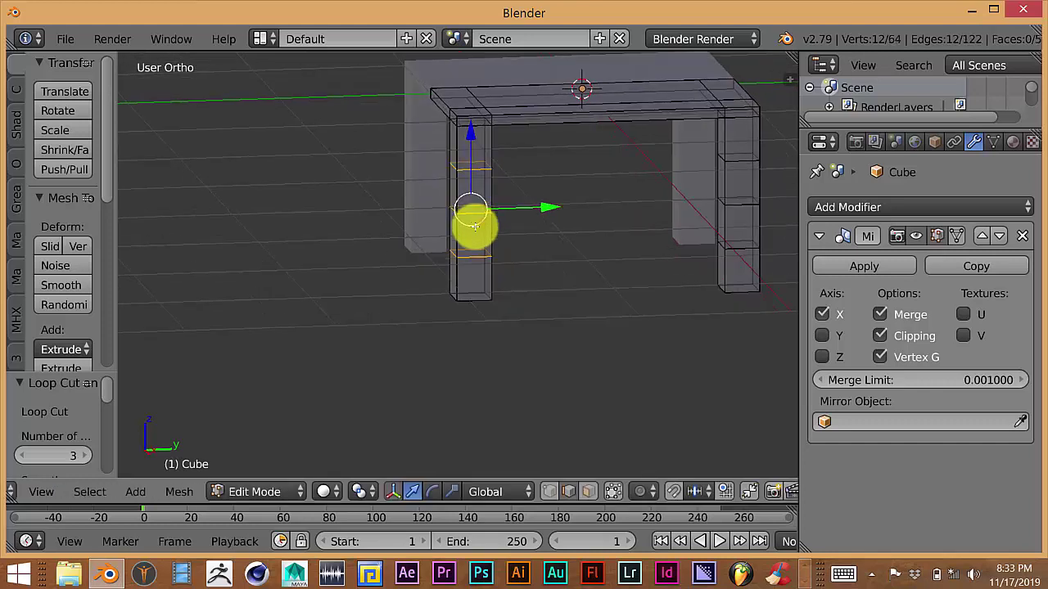
Step: In face select mode, select the bottom face of the positive Y leg and set proportional editing to Connected
{"action": "middle_click_drag", "start_coordinate": [641, 362], "coordinate": [613, 349], "text": "shift"}
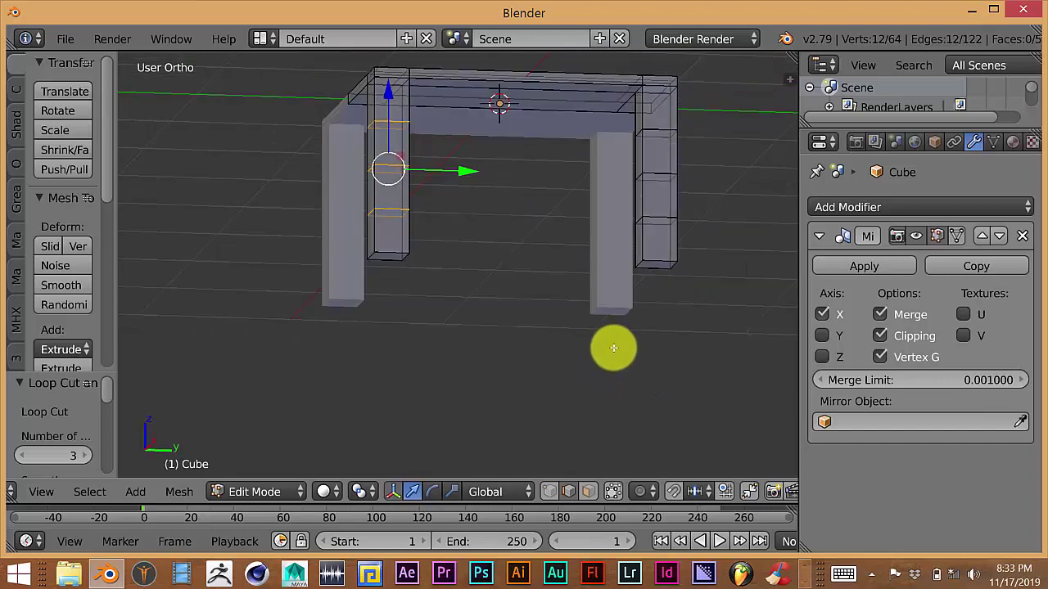
{"action": "left_click", "coordinate": [588, 492]}
{"action": "middle_click_drag", "start_coordinate": [596, 381], "coordinate": [521, 389]}
{"action": "scroll", "coordinate": [605, 368], "scroll_direction": "up", "scroll_amount": 1}
{"action": "right_click", "coordinate": [695, 262]}
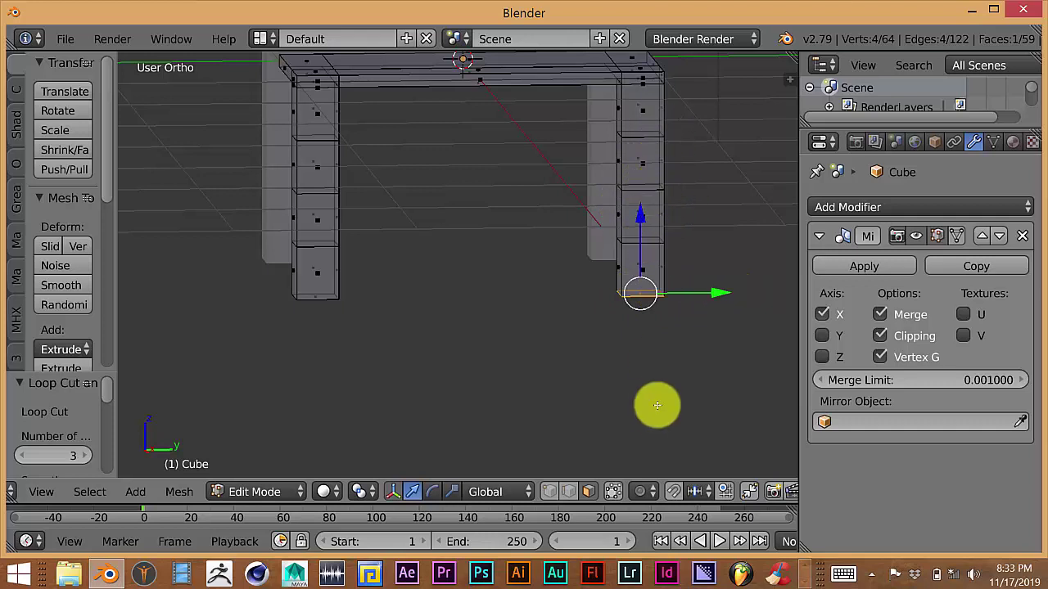
{"action": "left_click", "coordinate": [636, 492]}
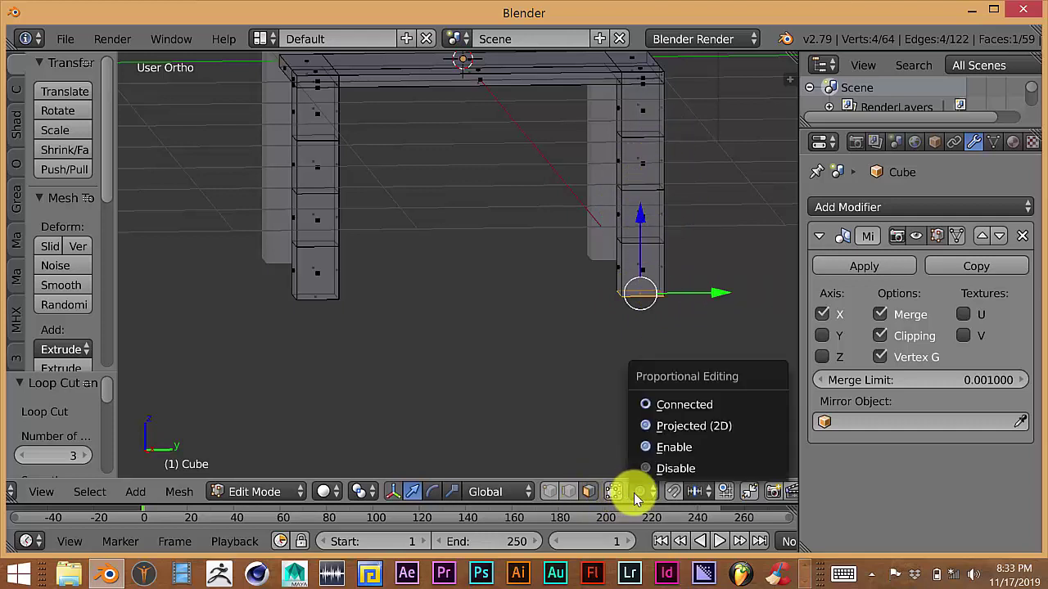
{"action": "left_click", "coordinate": [653, 404]}
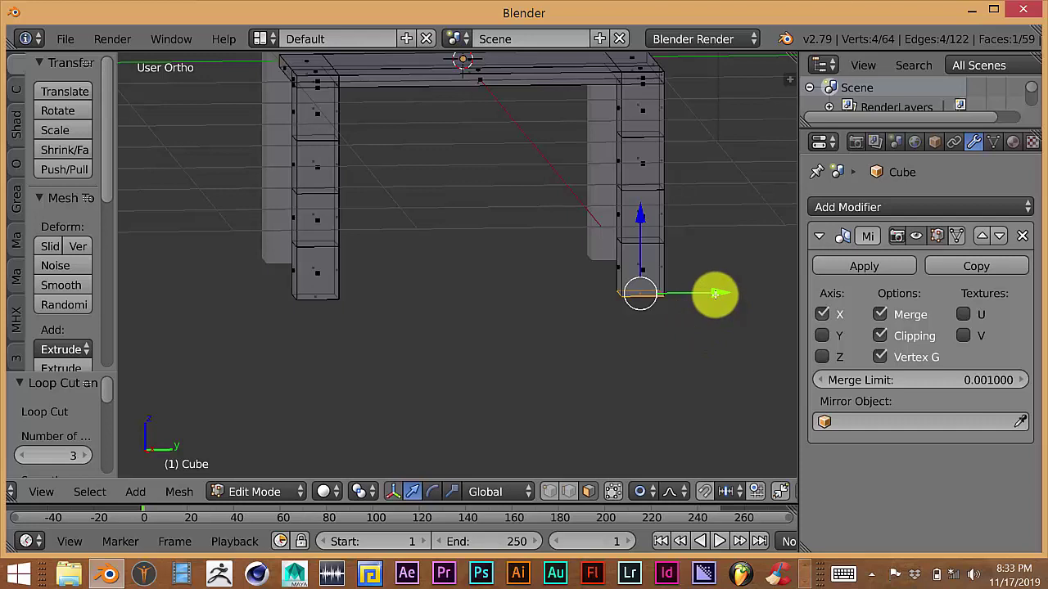
Step: Move the foot face about 0.166 outwards along Y with a proportional size of about 0.51, curving the lower leg
{"action": "left_click_drag", "start_coordinate": [717, 293], "coordinate": [727, 295]}
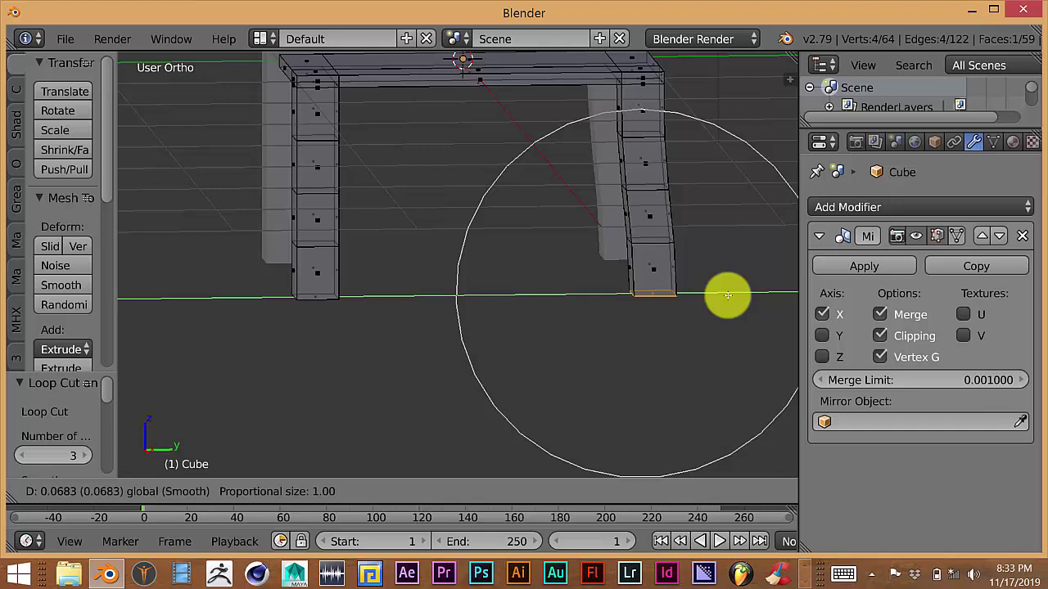
{"action": "scroll", "coordinate": [727, 295], "scroll_direction": "up", "scroll_amount": 6}
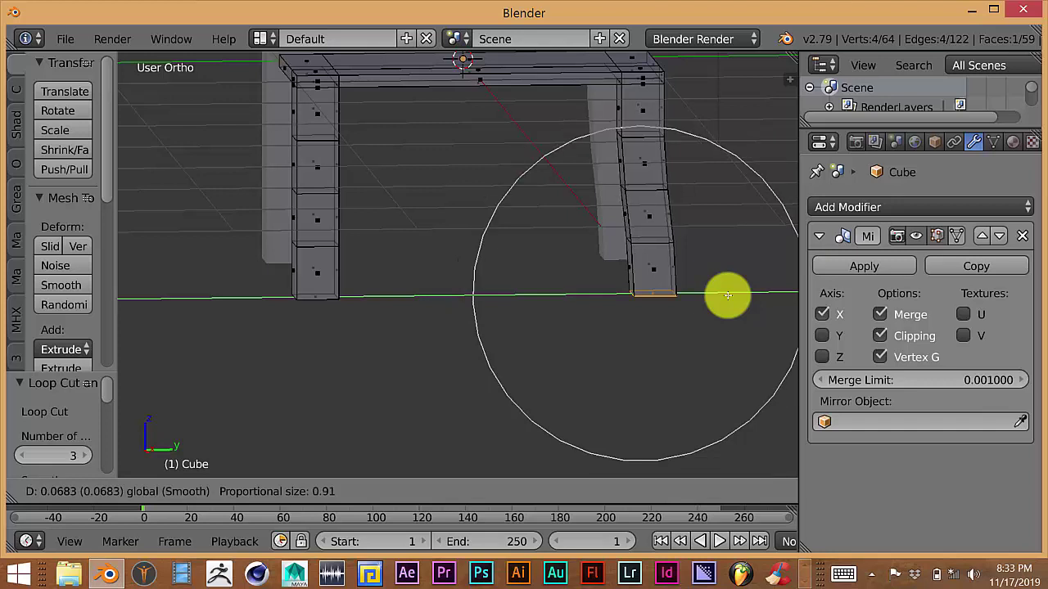
{"action": "scroll", "coordinate": [728, 296], "scroll_direction": "up", "scroll_amount": 2}
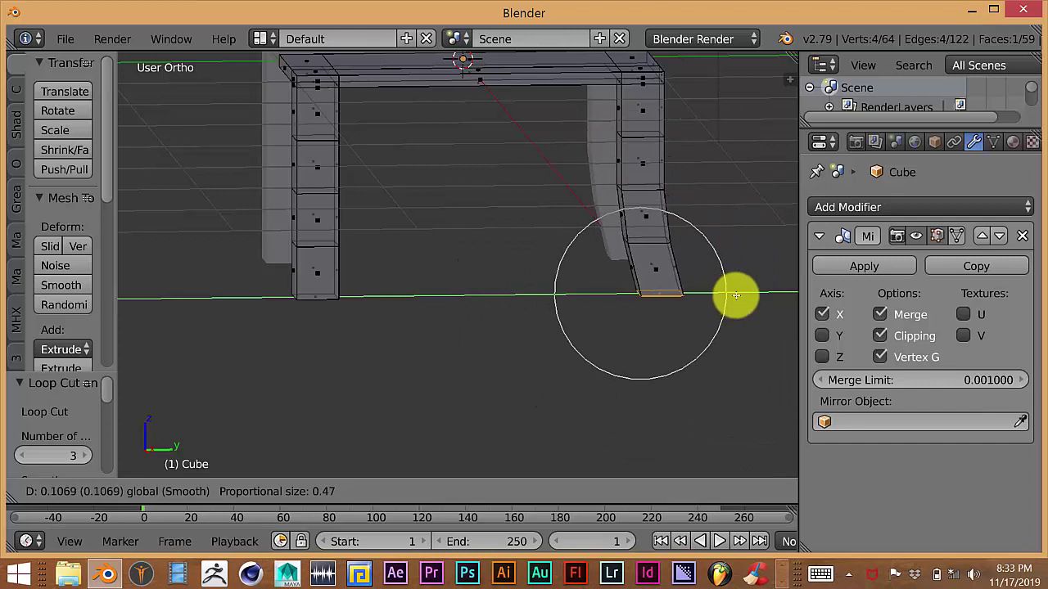
{"action": "scroll", "coordinate": [739, 295], "scroll_direction": "down", "scroll_amount": 1}
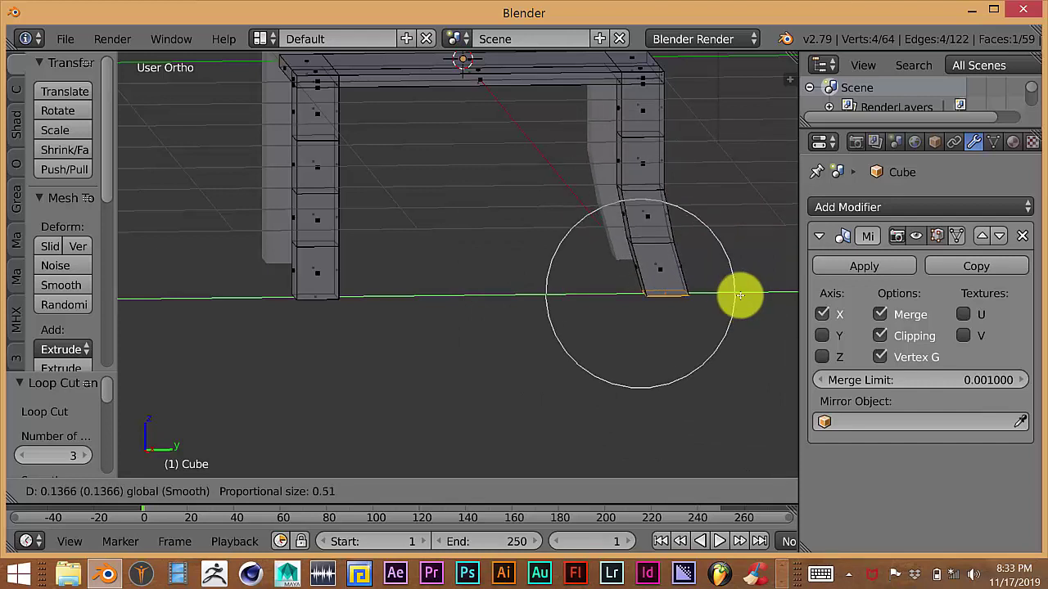
{"action": "left_click", "coordinate": [745, 295]}
Step: Select the bottom face of the negative Y leg and move it about -0.214 along Y to curve that leg outwards
{"action": "middle_click_drag", "start_coordinate": [717, 355], "coordinate": [484, 344]}
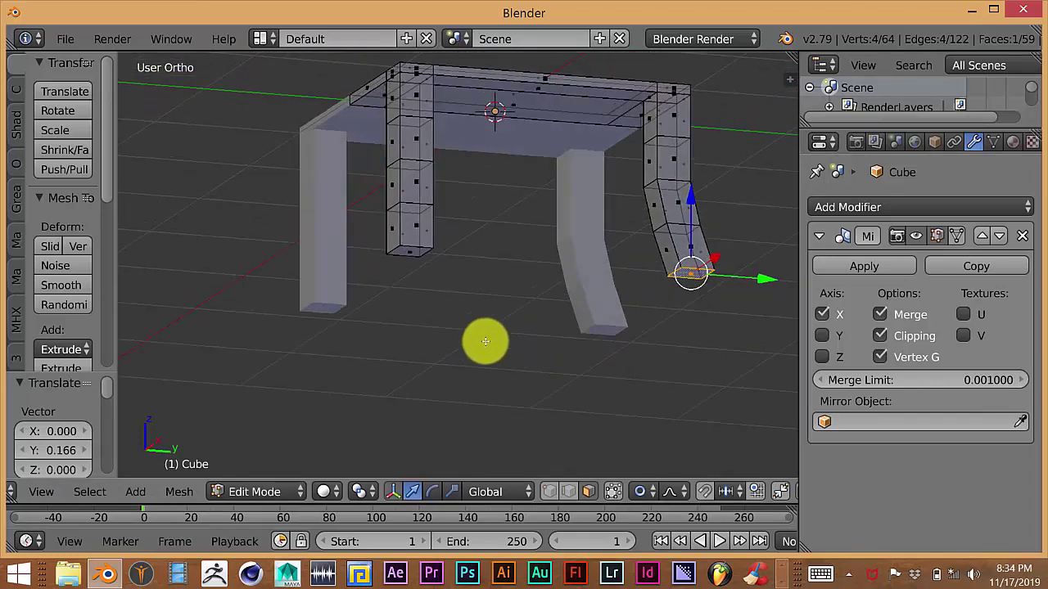
{"action": "right_click", "coordinate": [403, 256]}
{"action": "middle_click_drag", "start_coordinate": [409, 264], "coordinate": [428, 335]}
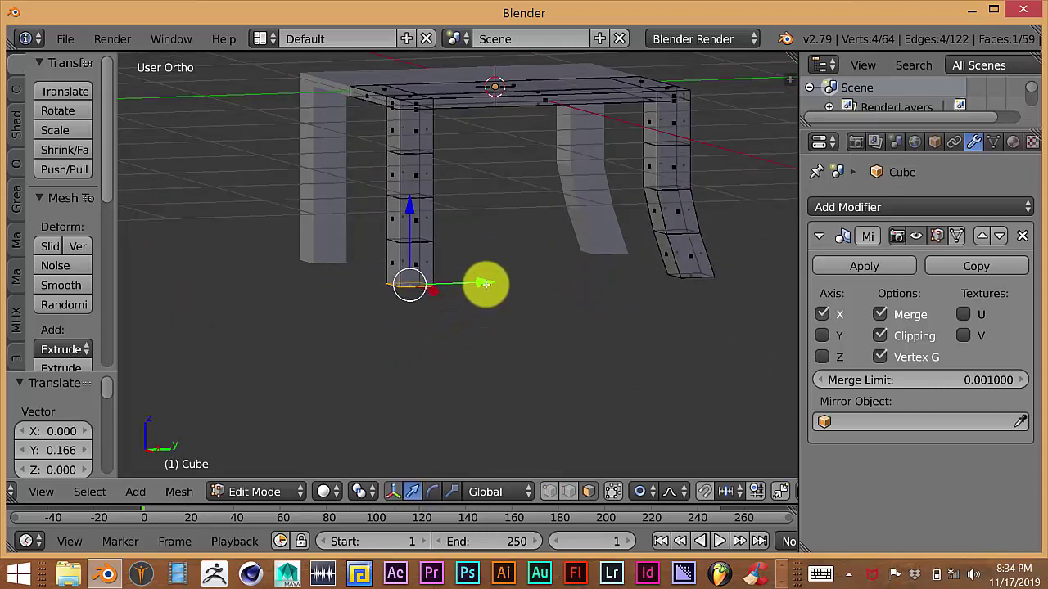
{"action": "left_click_drag", "start_coordinate": [485, 283], "coordinate": [451, 283]}
{"action": "middle_click_drag", "start_coordinate": [481, 328], "coordinate": [538, 336]}
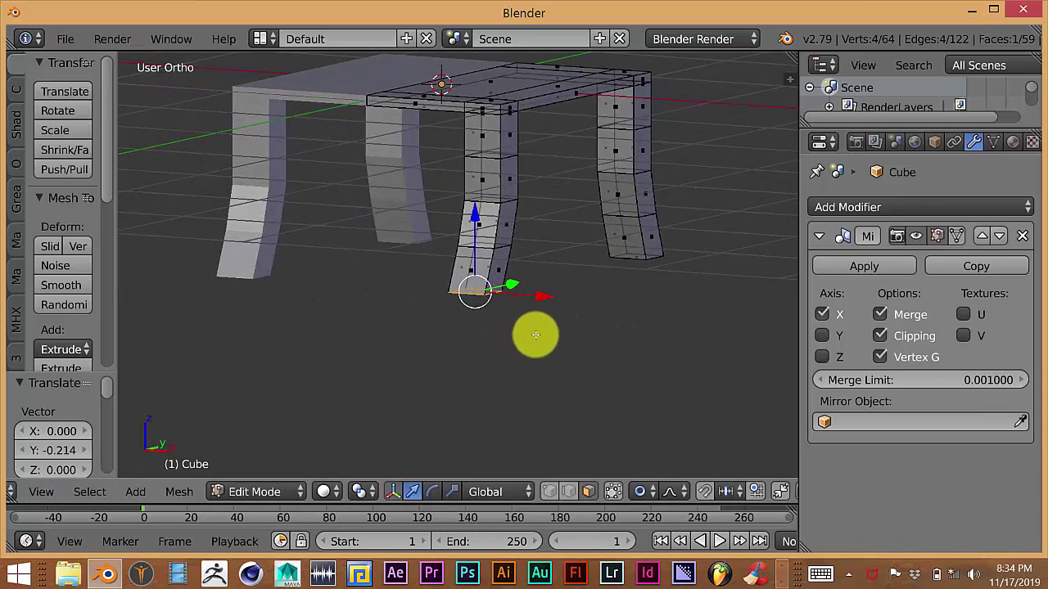
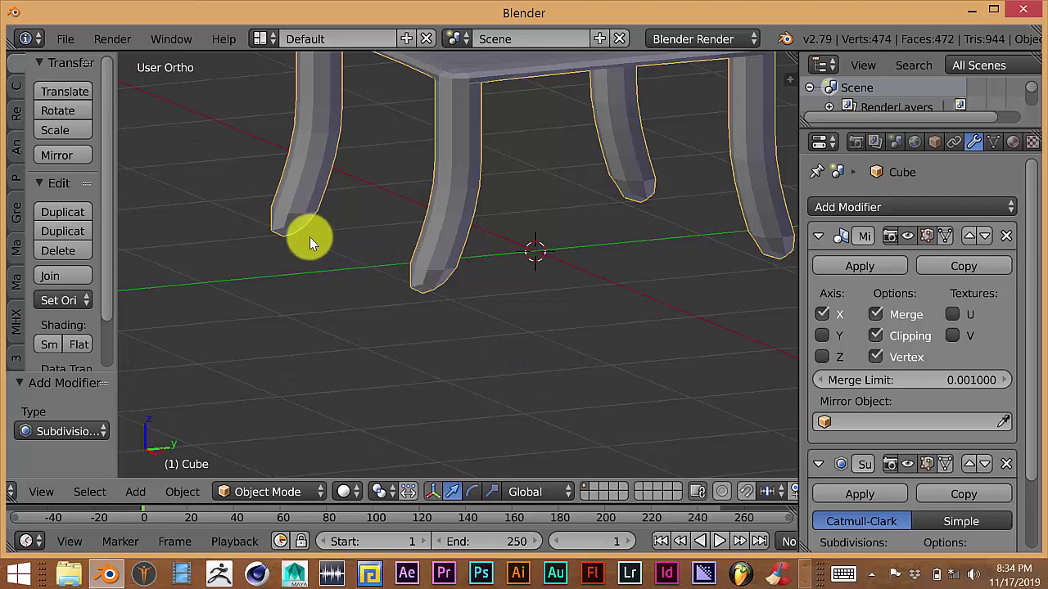
Step: Return to Edit Mode and extrude the negative Y leg's bottom face in place to sharpen the subdivided foot
{"action": "middle_click_drag", "start_coordinate": [419, 317], "coordinate": [375, 343], "text": "shift"}
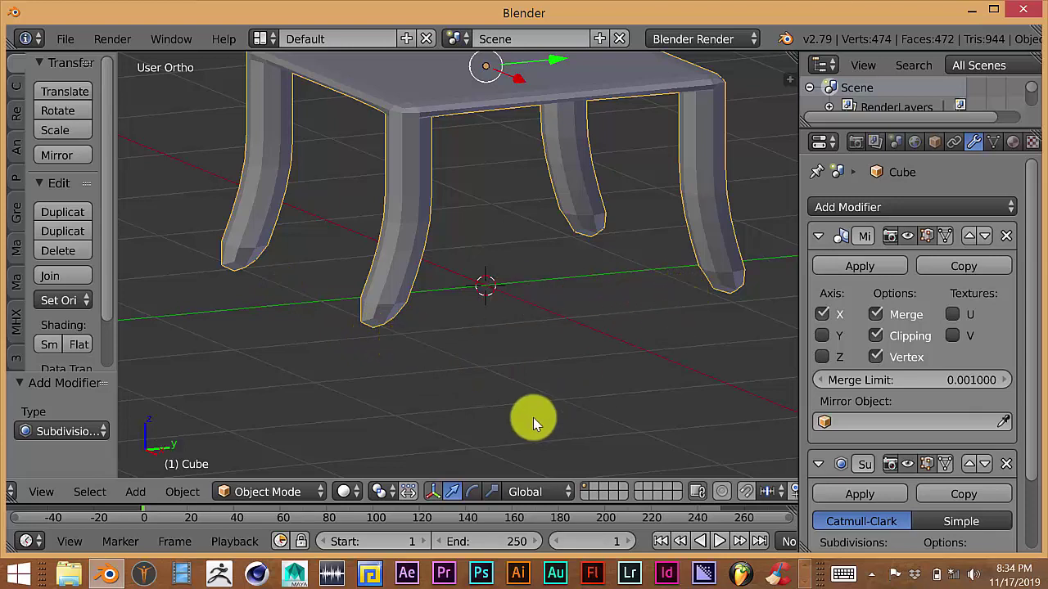
{"action": "key", "text": "Tab"}
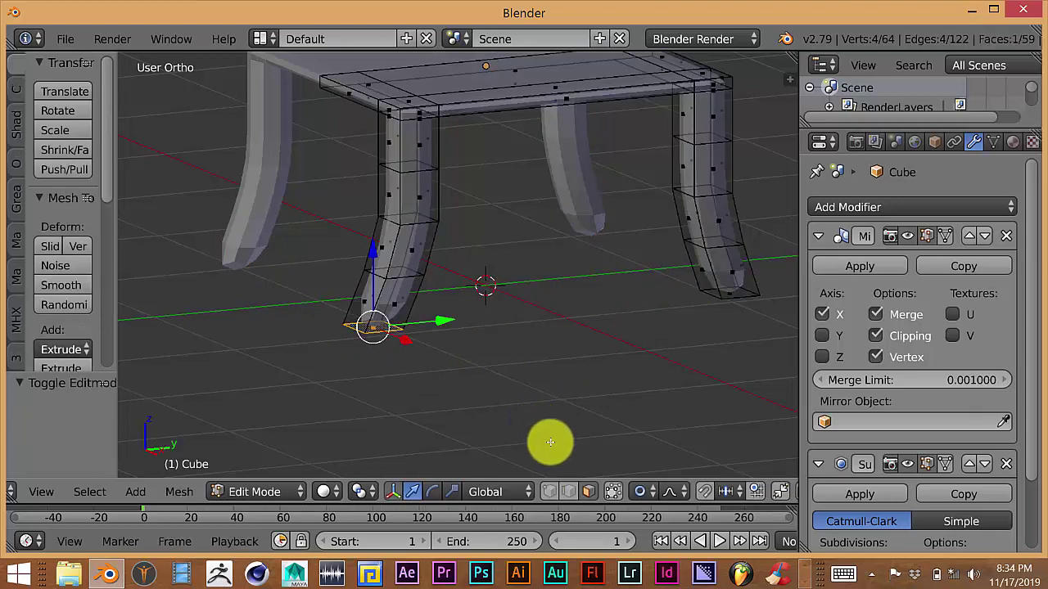
{"action": "middle_click_drag", "start_coordinate": [479, 437], "coordinate": [378, 317]}
{"action": "scroll", "coordinate": [480, 401], "scroll_direction": "up", "scroll_amount": 4}
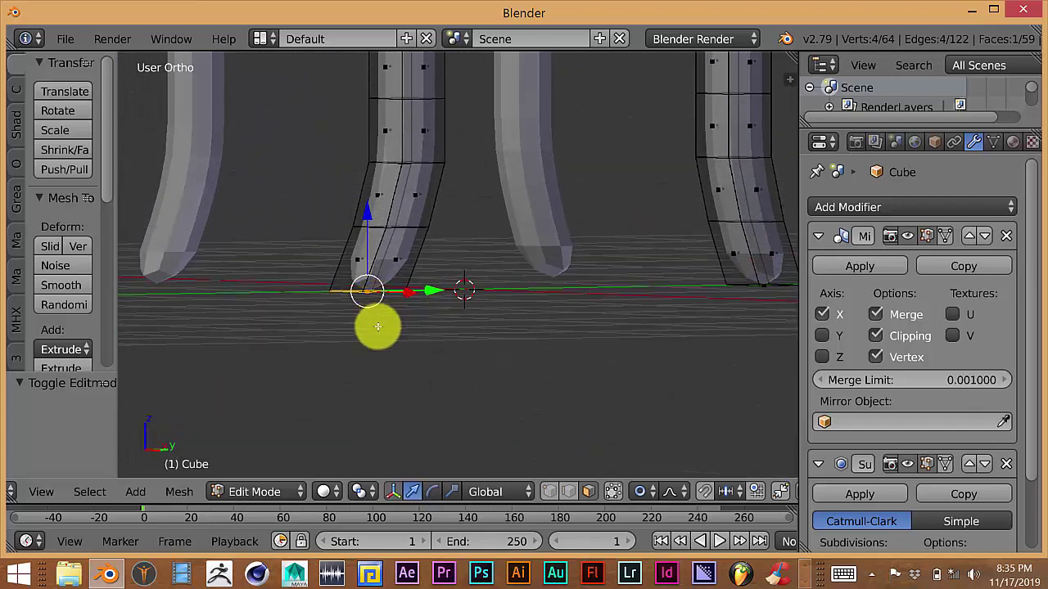
{"action": "key", "text": "e"}
{"action": "right_click", "coordinate": [372, 325]}
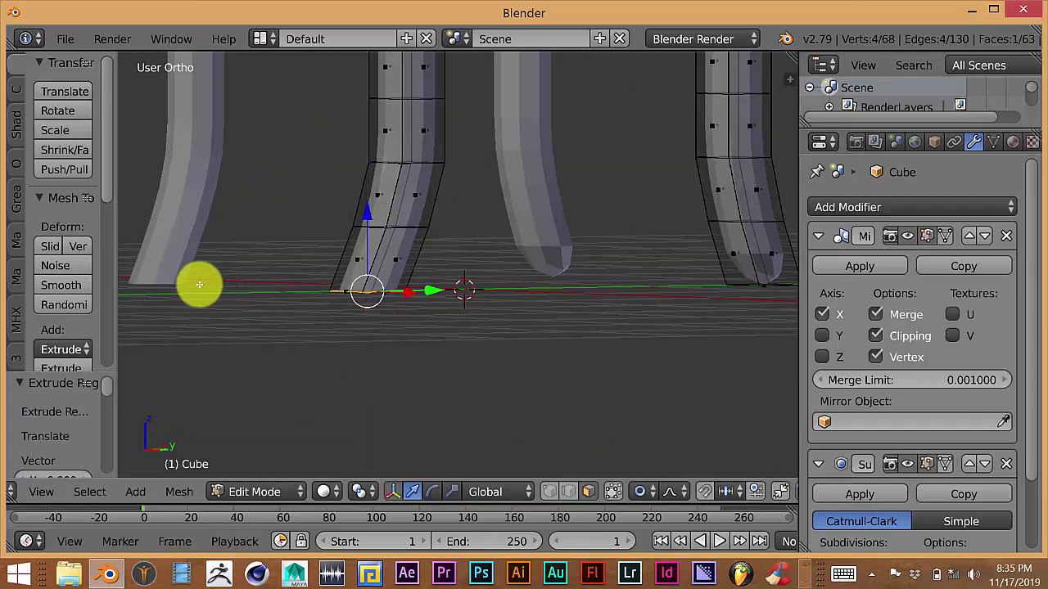
Step: Extrude the positive Y leg's bottom face in place to sharpen its foot, and return to Object Mode
{"action": "middle_click_drag", "start_coordinate": [416, 347], "coordinate": [392, 362], "text": "shift"}
{"action": "middle_click_drag", "start_coordinate": [420, 329], "coordinate": [543, 306]}
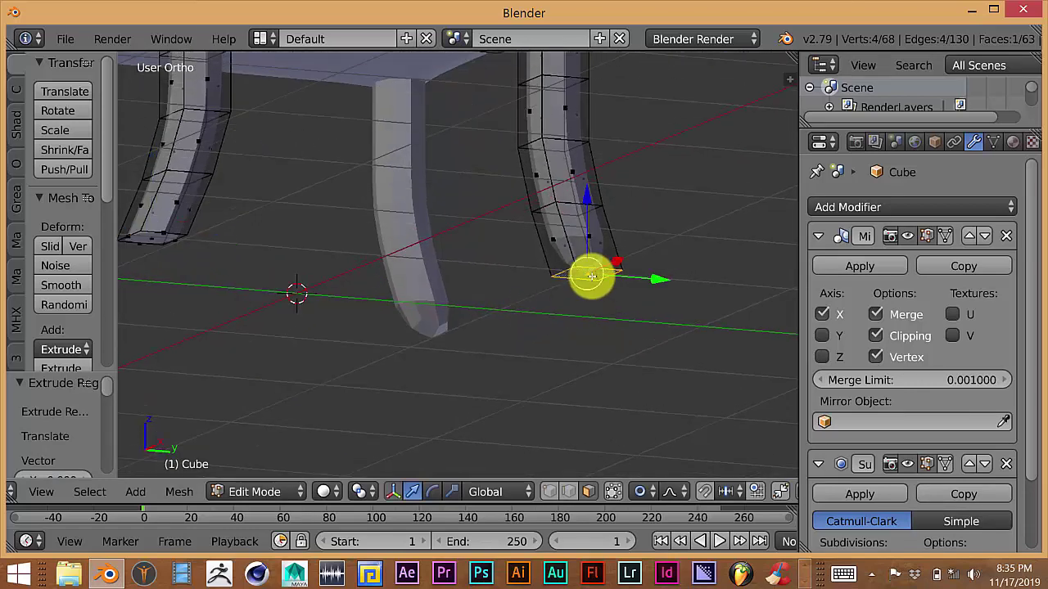
{"action": "middle_click_drag", "start_coordinate": [533, 376], "coordinate": [488, 379], "text": "shift"}
{"action": "key", "text": "e"}
{"action": "right_click", "coordinate": [515, 369]}
{"action": "key", "text": "Tab"}
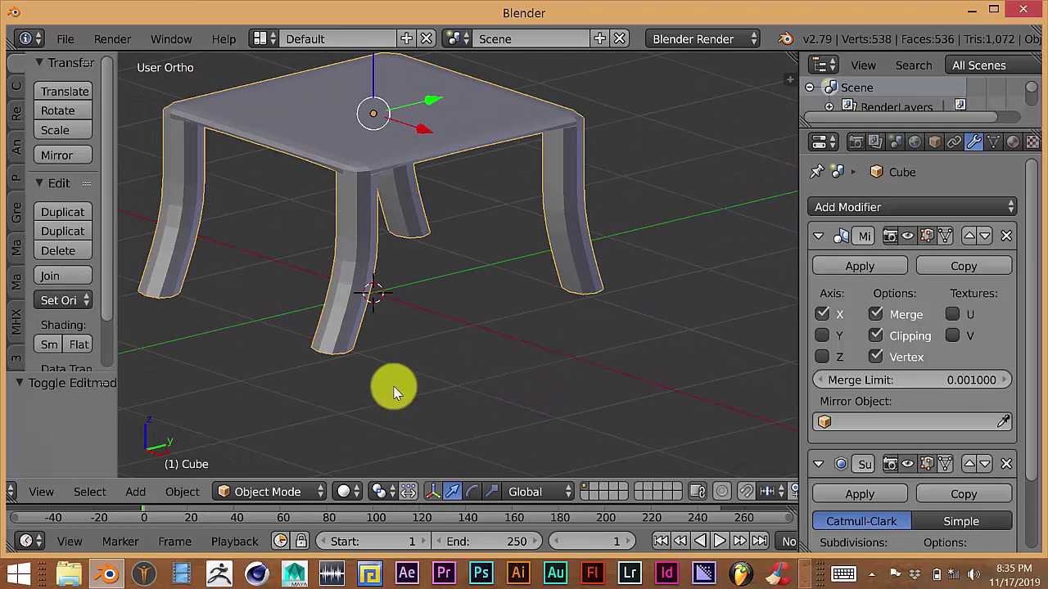
Step: Widen the tool shelf beside the viewport so its labels are shown in full
{"action": "key", "text": "w"}
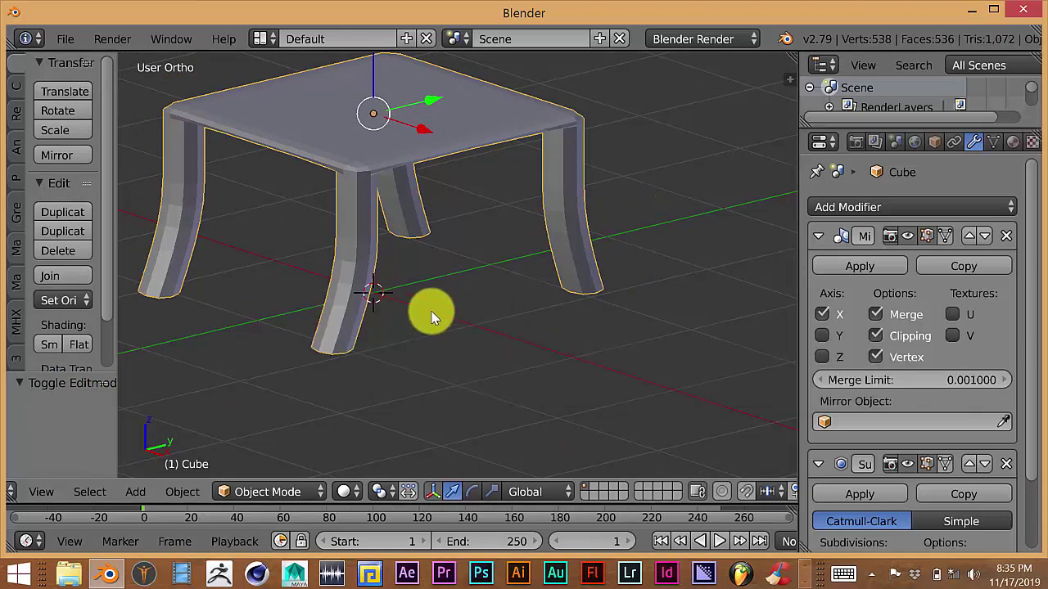
{"action": "middle_click_drag", "start_coordinate": [423, 339], "coordinate": [478, 331], "text": "shift"}
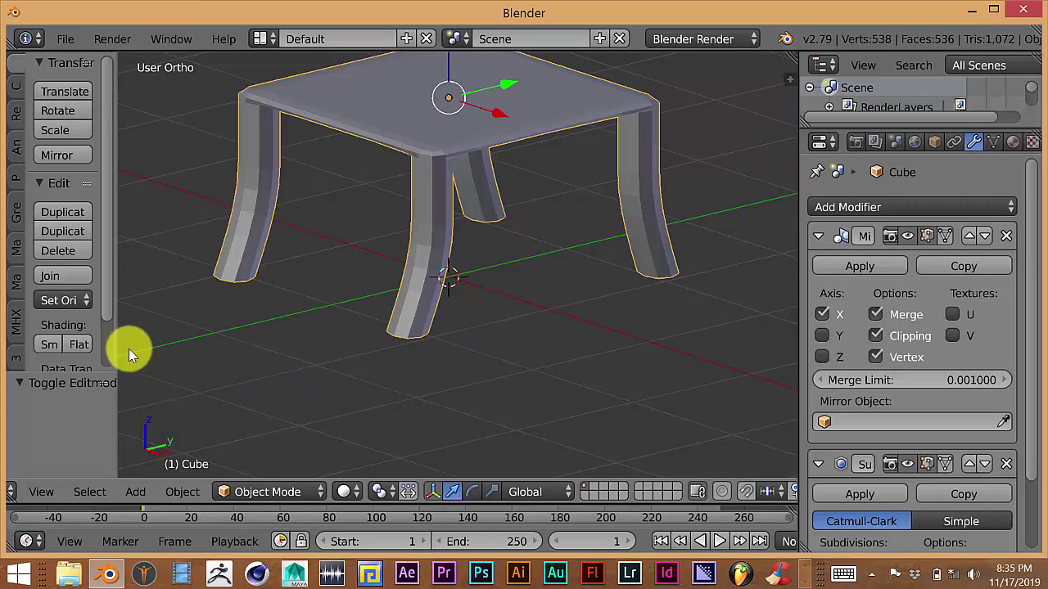
{"action": "left_click_drag", "start_coordinate": [117, 337], "coordinate": [191, 340]}
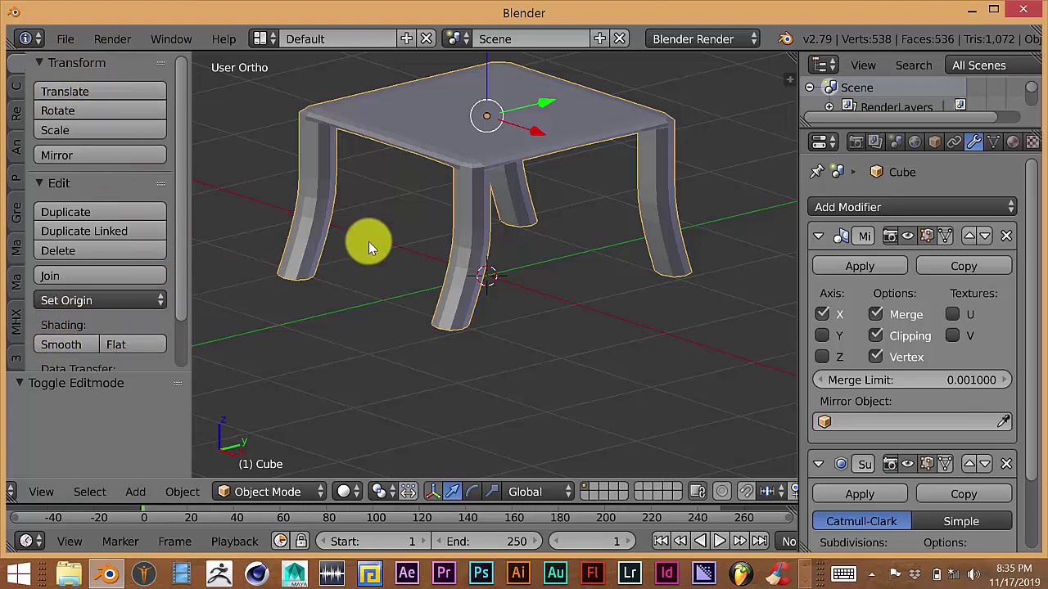
Step: Apply smooth shading to the table
{"action": "middle_click_drag", "start_coordinate": [368, 276], "coordinate": [409, 297], "text": "shift"}
{"action": "scroll", "coordinate": [453, 228], "scroll_direction": "up", "scroll_amount": 2}
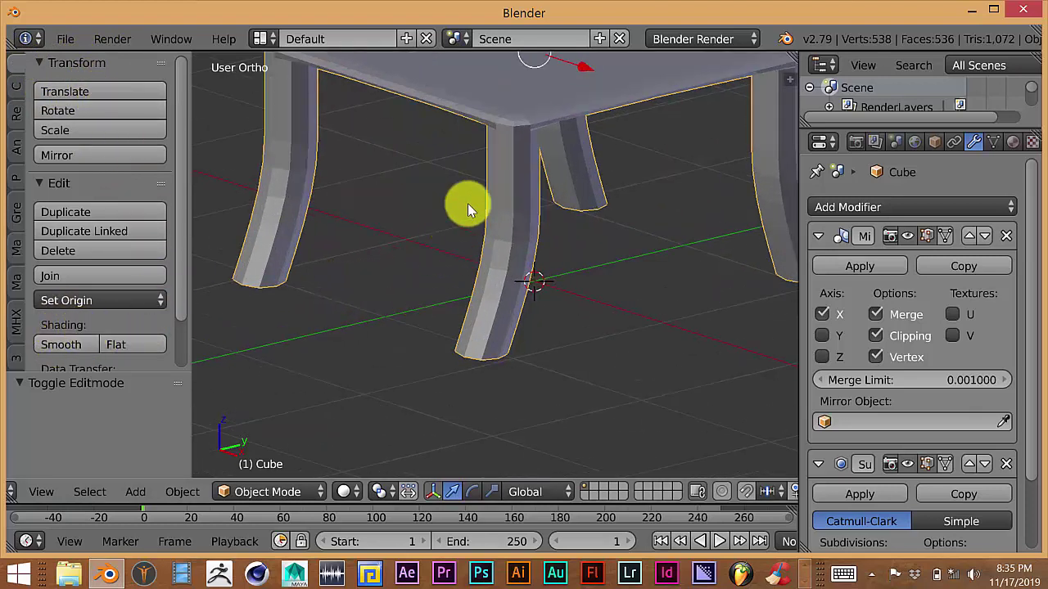
{"action": "scroll", "coordinate": [512, 243], "scroll_direction": "down", "scroll_amount": 2}
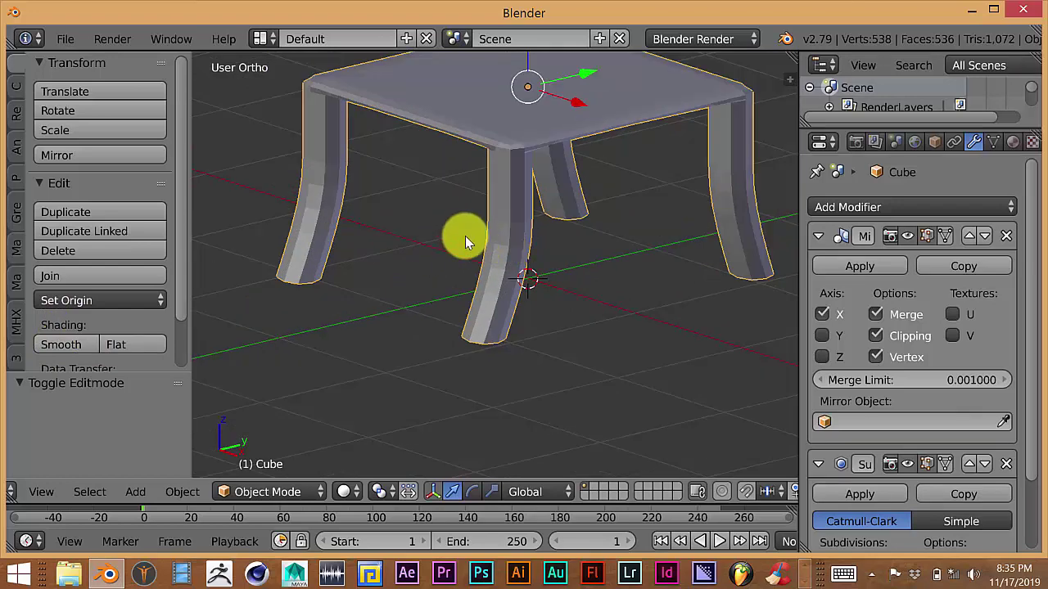
{"action": "left_click", "coordinate": [63, 344]}
{"action": "scroll", "coordinate": [454, 239], "scroll_direction": "down", "scroll_amount": 1}
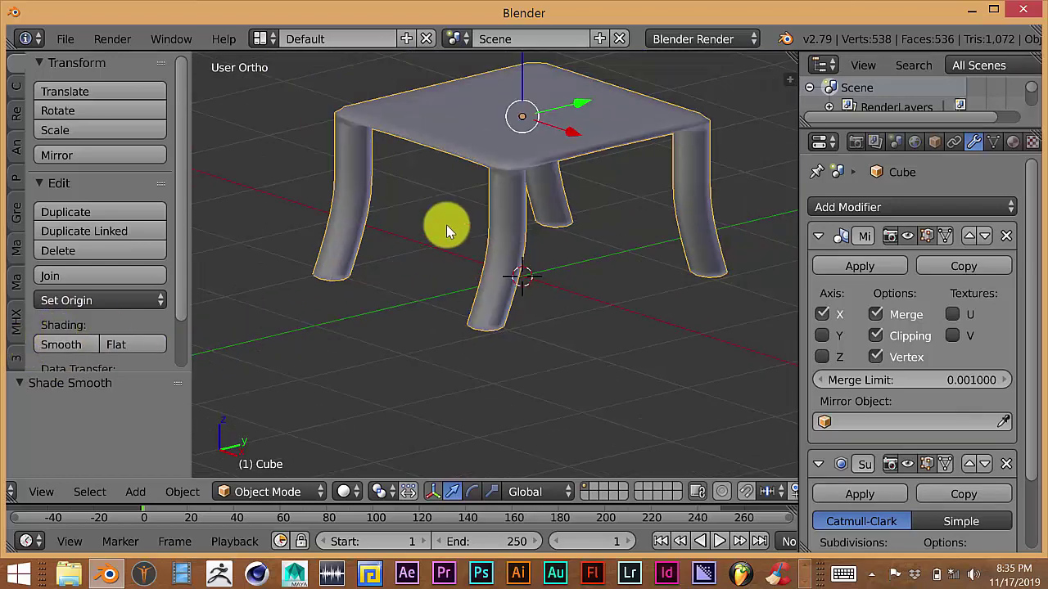
Step: Add a horizontal loop cut around the tabletop's side, slid close to its upper edge, and return to Object Mode
{"action": "middle_click_drag", "start_coordinate": [458, 247], "coordinate": [481, 221]}
{"action": "scroll", "coordinate": [444, 324], "scroll_direction": "up", "scroll_amount": 4}
{"action": "scroll", "coordinate": [479, 245], "scroll_direction": "down", "scroll_amount": 3}
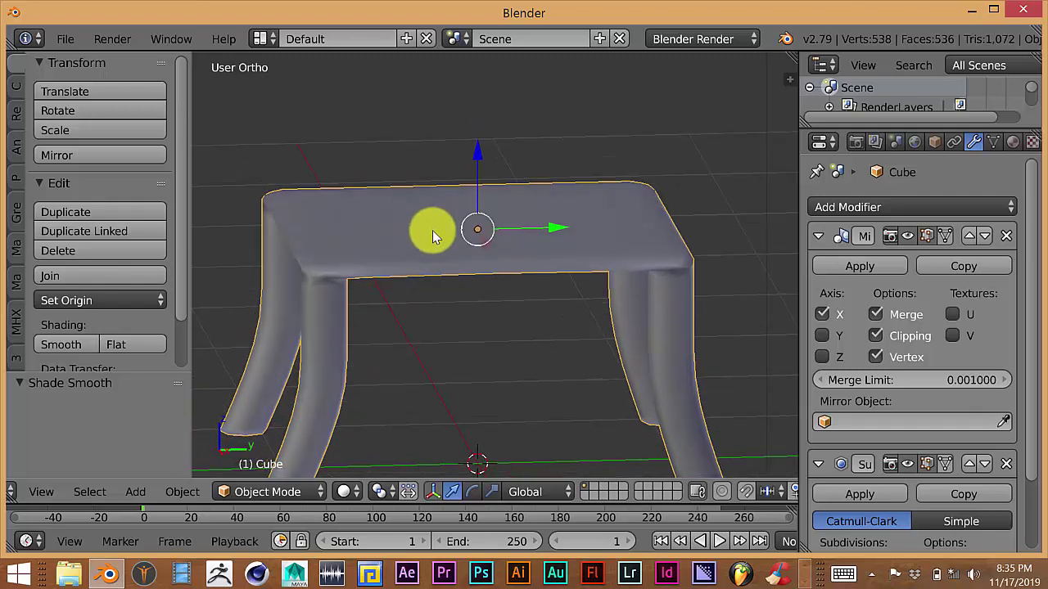
{"action": "key", "text": "Tab"}
{"action": "middle_click_drag", "start_coordinate": [461, 250], "coordinate": [467, 251]}
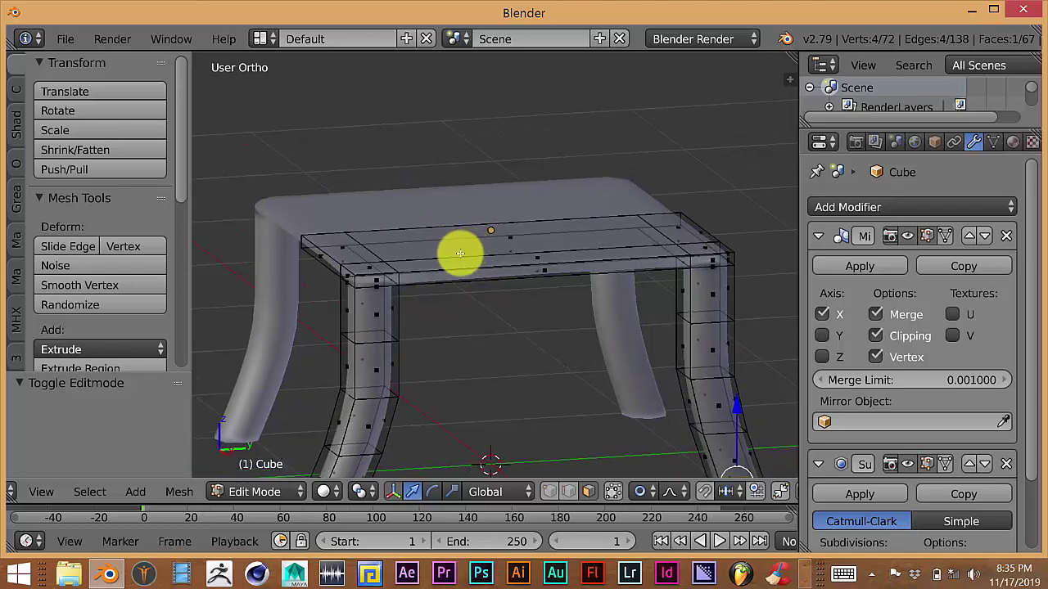
{"action": "middle_click_drag", "start_coordinate": [398, 402], "coordinate": [421, 335]}
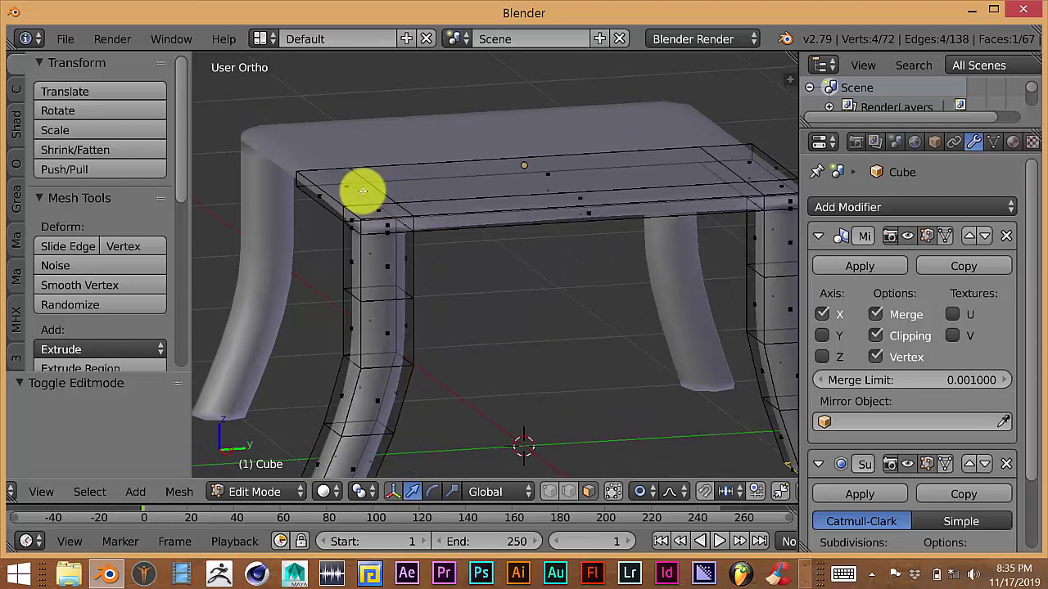
{"action": "middle_click_drag", "start_coordinate": [507, 227], "coordinate": [479, 240]}
{"action": "scroll", "coordinate": [492, 224], "scroll_direction": "up", "scroll_amount": 2}
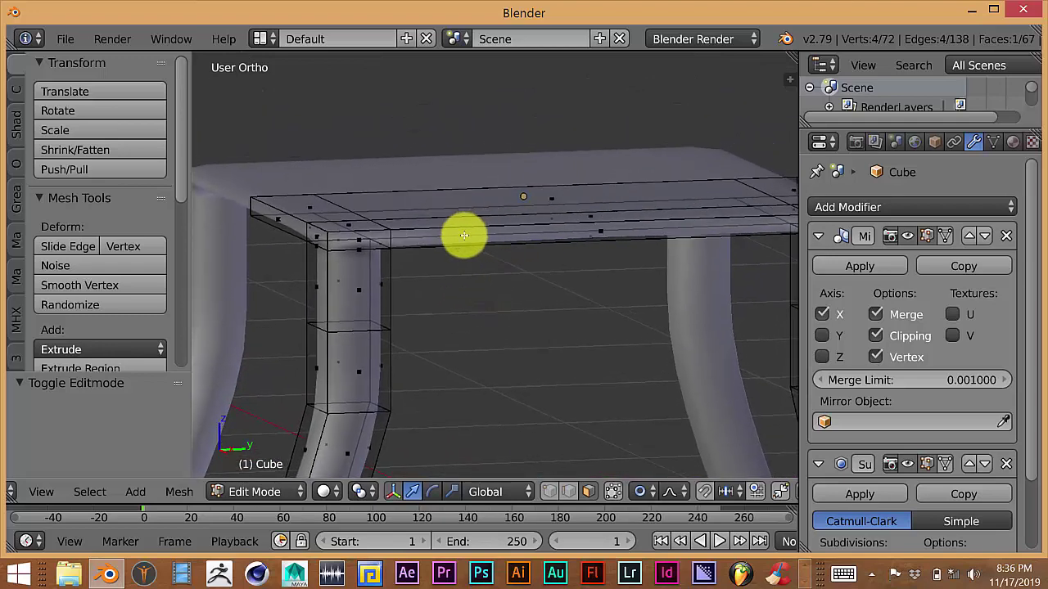
{"action": "key", "text": "ctrl+r"}
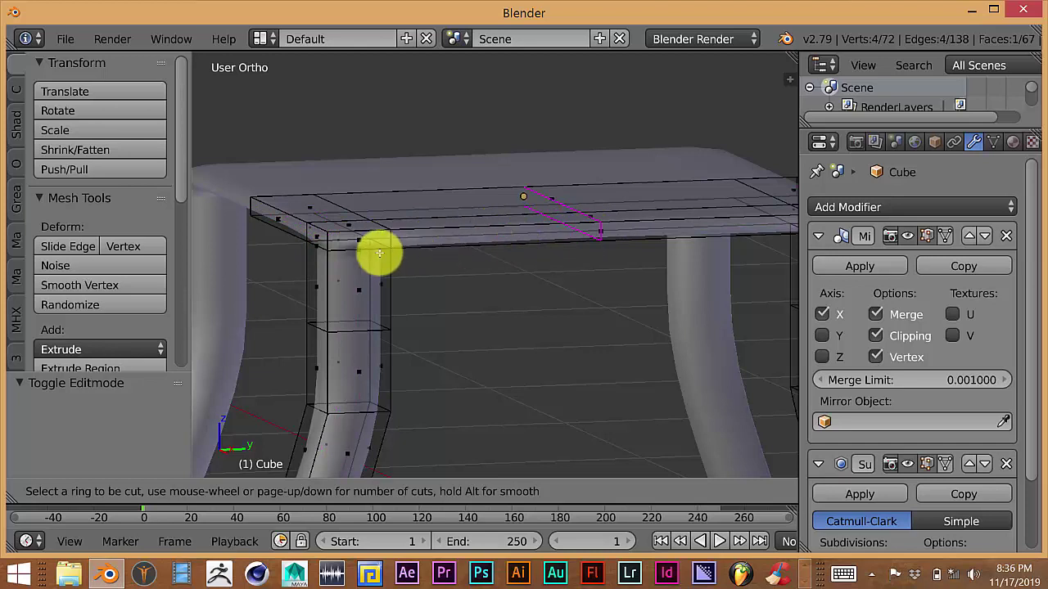
{"action": "left_click", "coordinate": [325, 237]}
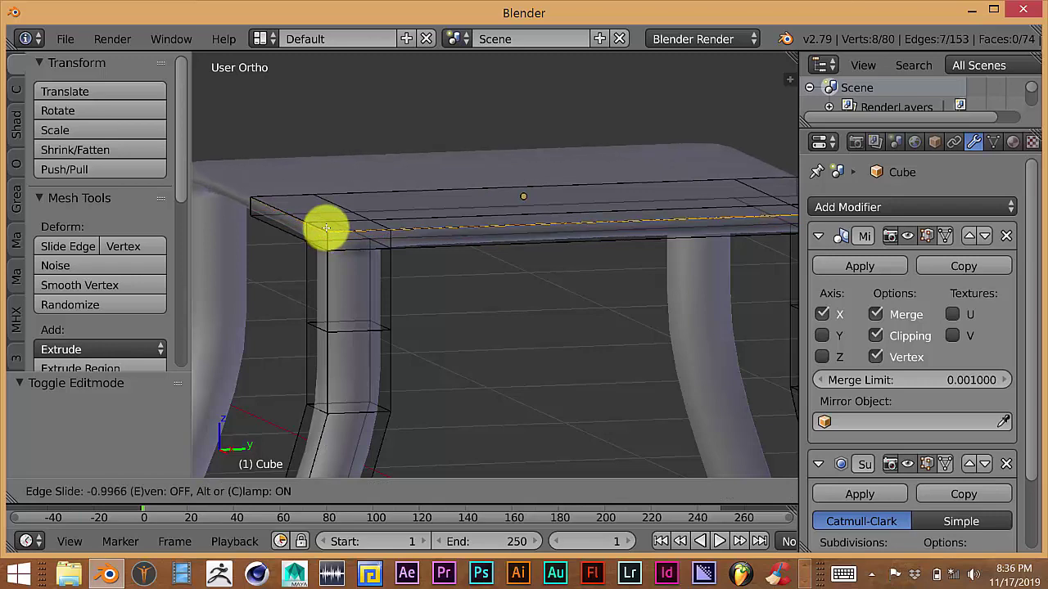
{"action": "left_click", "coordinate": [325, 238]}
{"action": "key", "text": "Tab"}
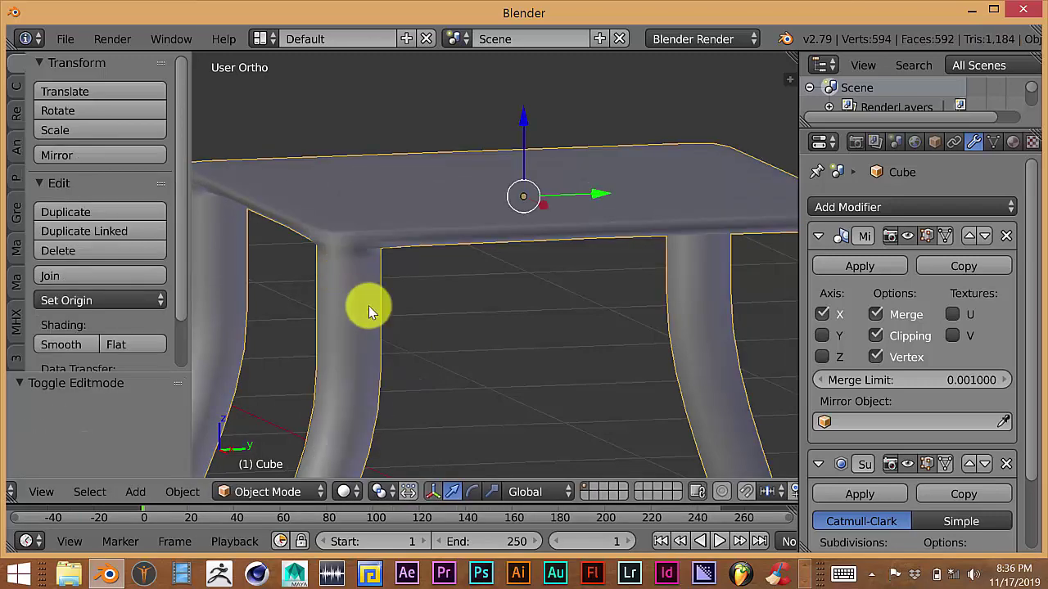
{"action": "middle_click_drag", "start_coordinate": [408, 337], "coordinate": [368, 316]}
{"action": "middle_click_drag", "start_coordinate": [434, 311], "coordinate": [529, 358]}
{"action": "scroll", "coordinate": [470, 362], "scroll_direction": "down", "scroll_amount": 3}
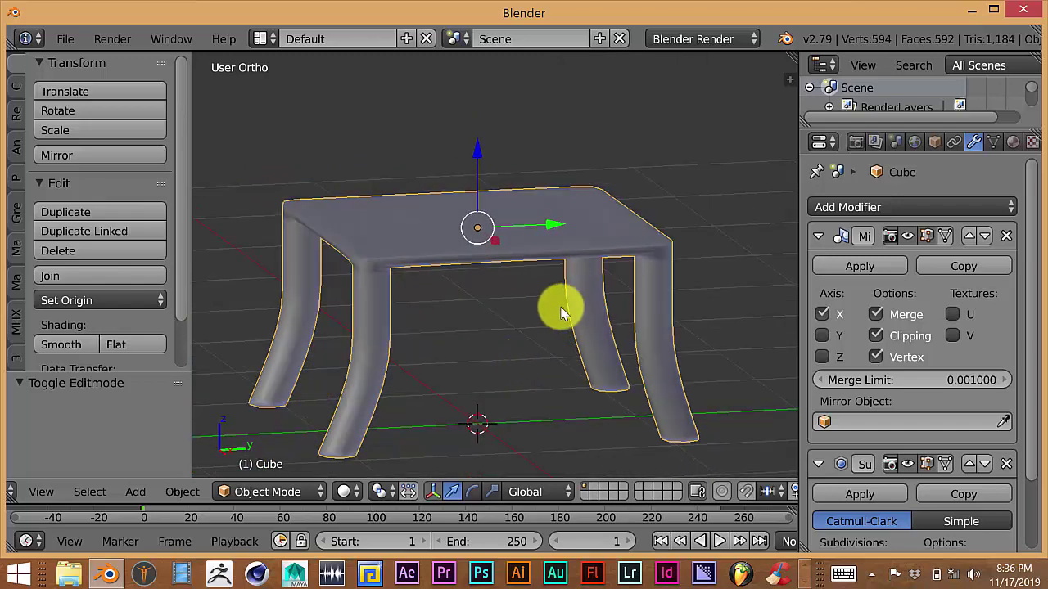
{"action": "scroll", "coordinate": [532, 284], "scroll_direction": "up", "scroll_amount": 2}
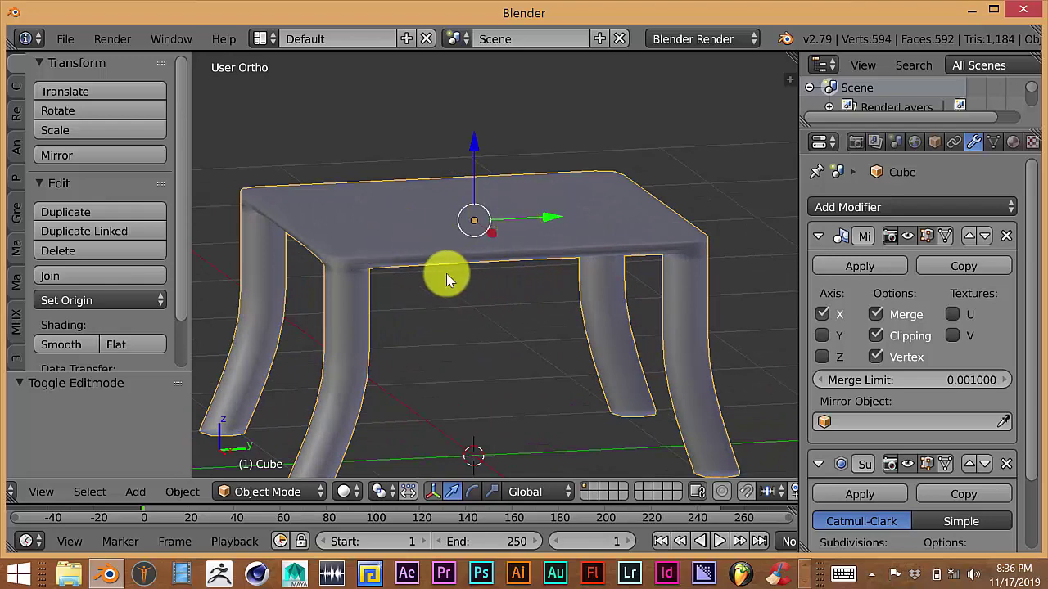
{"action": "key", "text": "Tab"}
{"action": "key", "text": "Tab"}
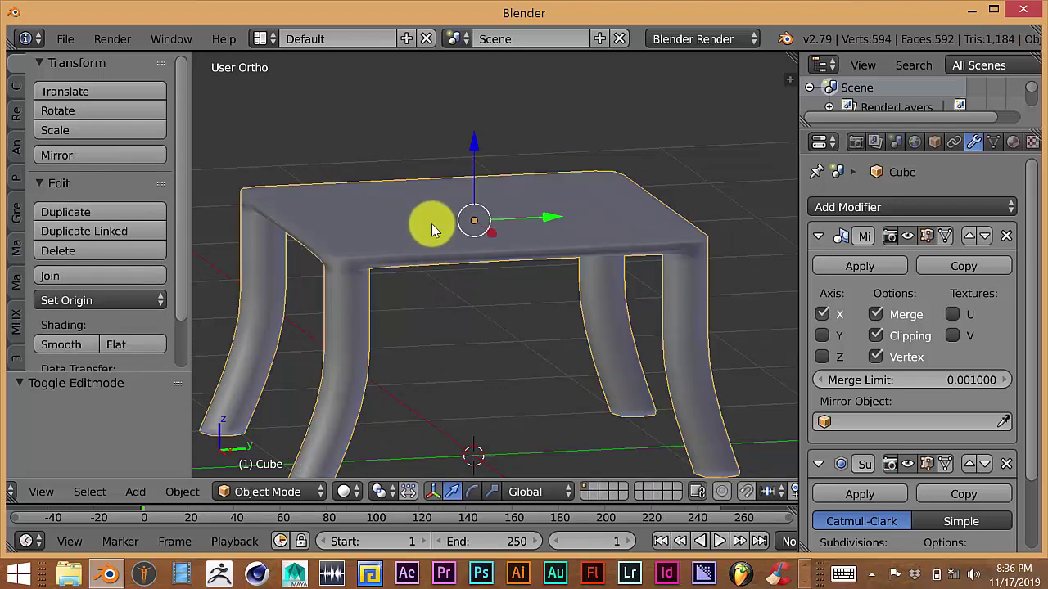
Step: Return to Edit Mode with face selection, deselect everything and turn off proportional editing
{"action": "key", "text": "Tab"}
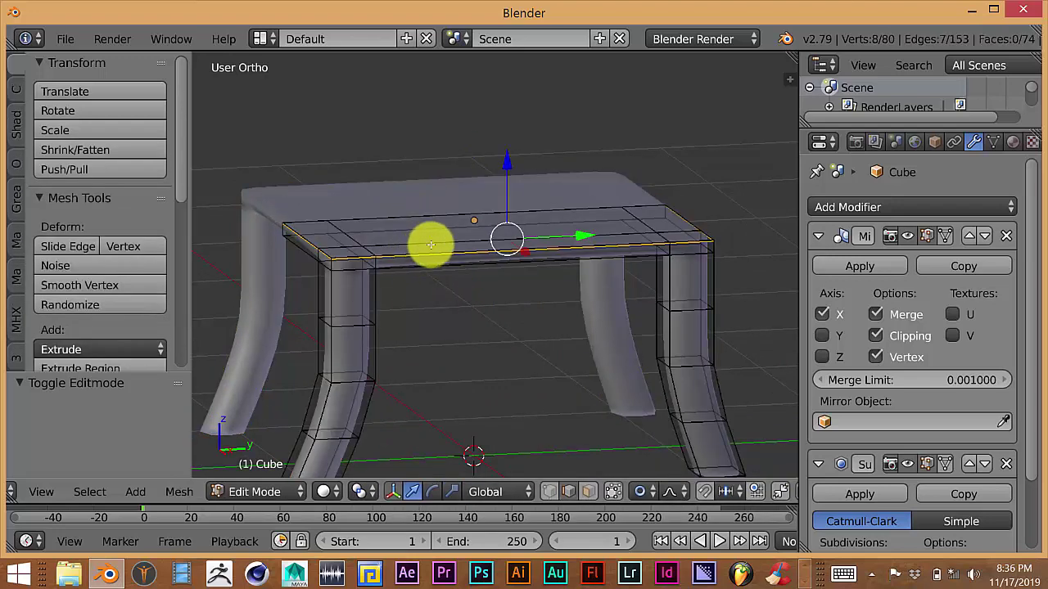
{"action": "left_click", "coordinate": [591, 491]}
{"action": "key", "text": "a"}
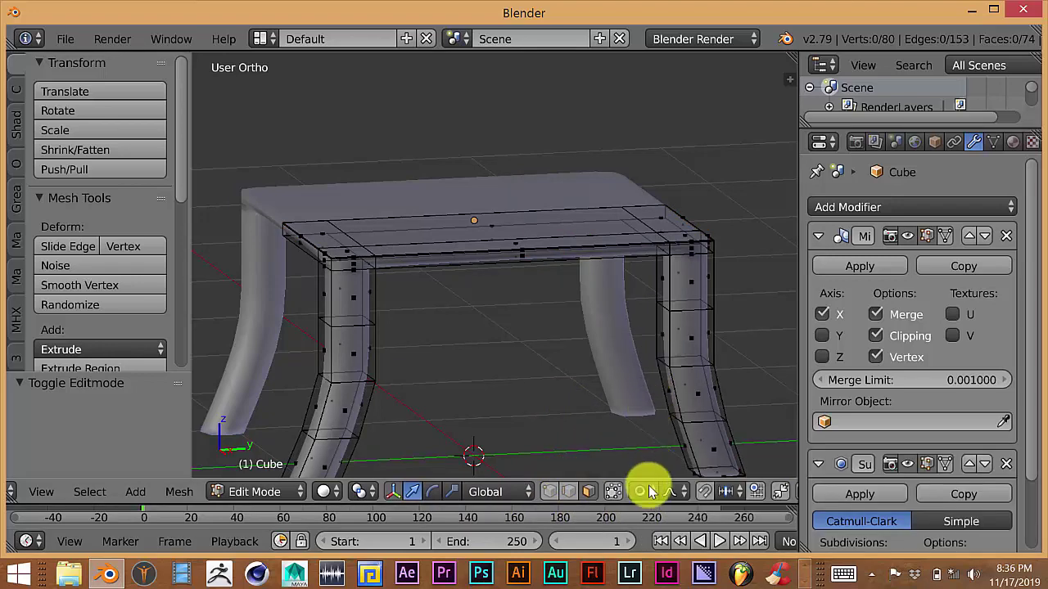
{"action": "left_click", "coordinate": [651, 491]}
{"action": "left_click", "coordinate": [654, 471]}
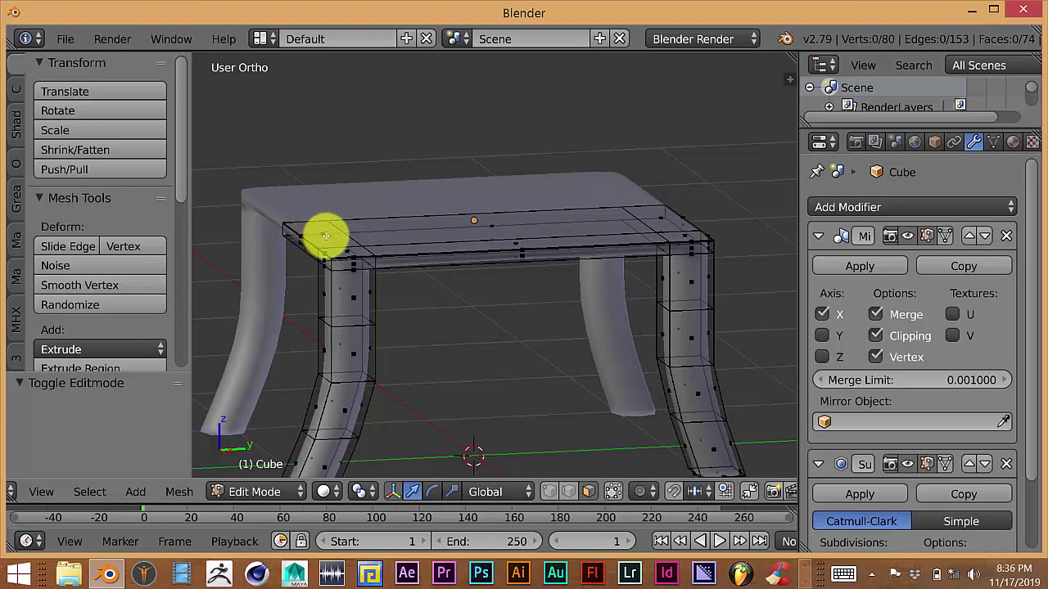
Step: Select the six upper faces of the tabletop and raise them about 0.127 along Z to thicken it
{"action": "right_click", "coordinate": [325, 236]}
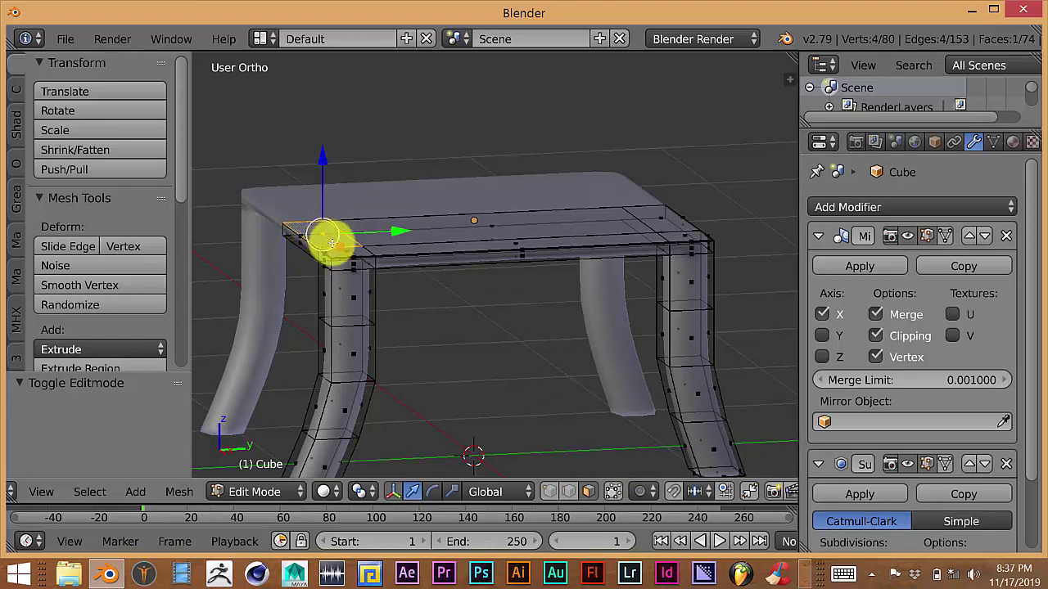
{"action": "right_click", "coordinate": [442, 231], "text": "ctrl"}
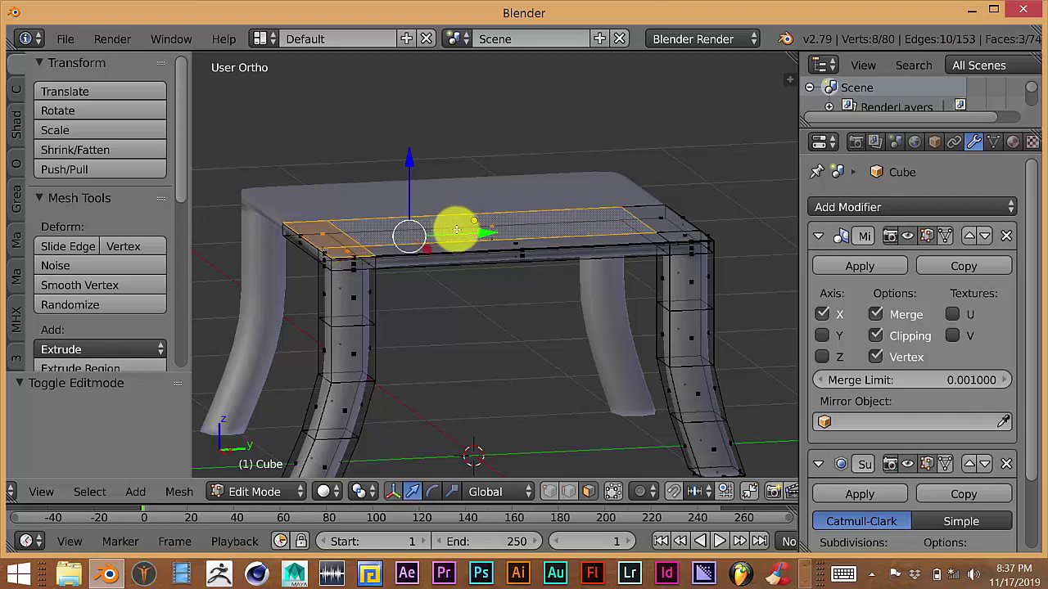
{"action": "right_click", "coordinate": [522, 242], "text": "ctrl"}
{"action": "right_click", "coordinate": [644, 217], "text": "ctrl"}
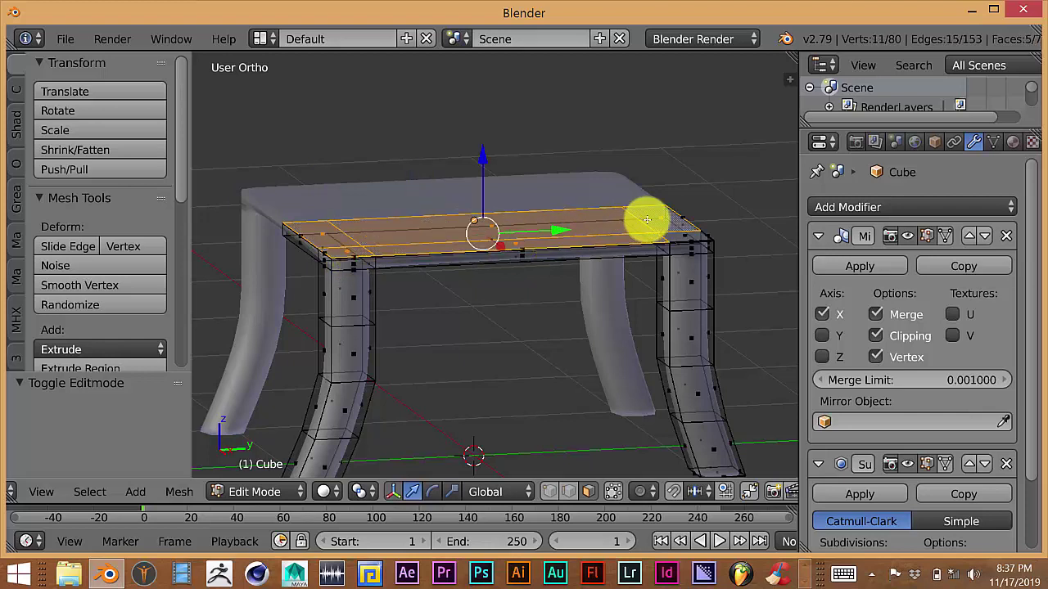
{"action": "right_click", "coordinate": [678, 238], "text": "ctrl"}
{"action": "key", "text": "ctrl+z"}
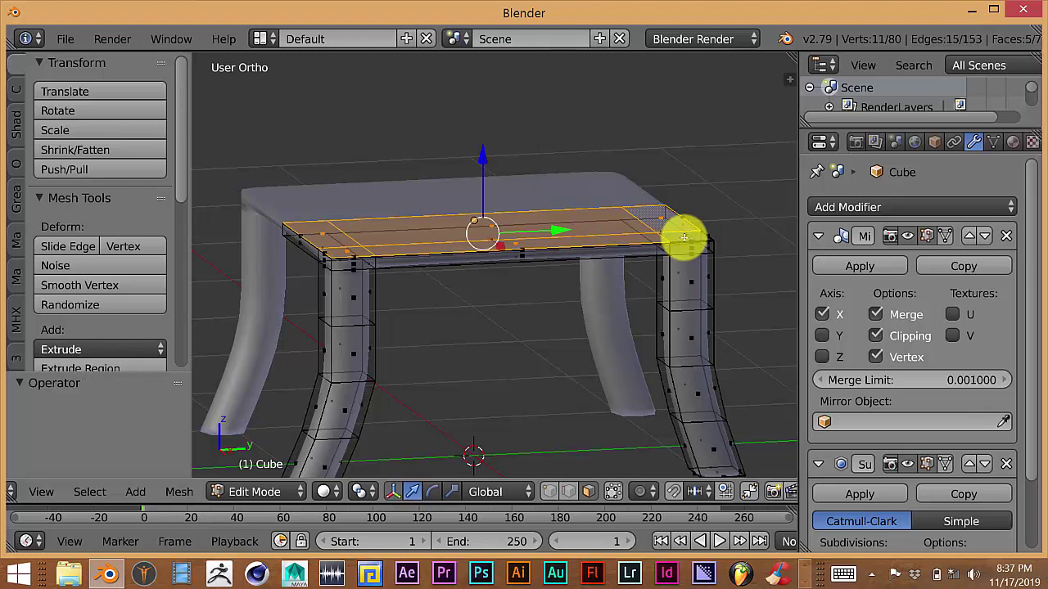
{"action": "right_click", "coordinate": [685, 238], "text": "ctrl"}
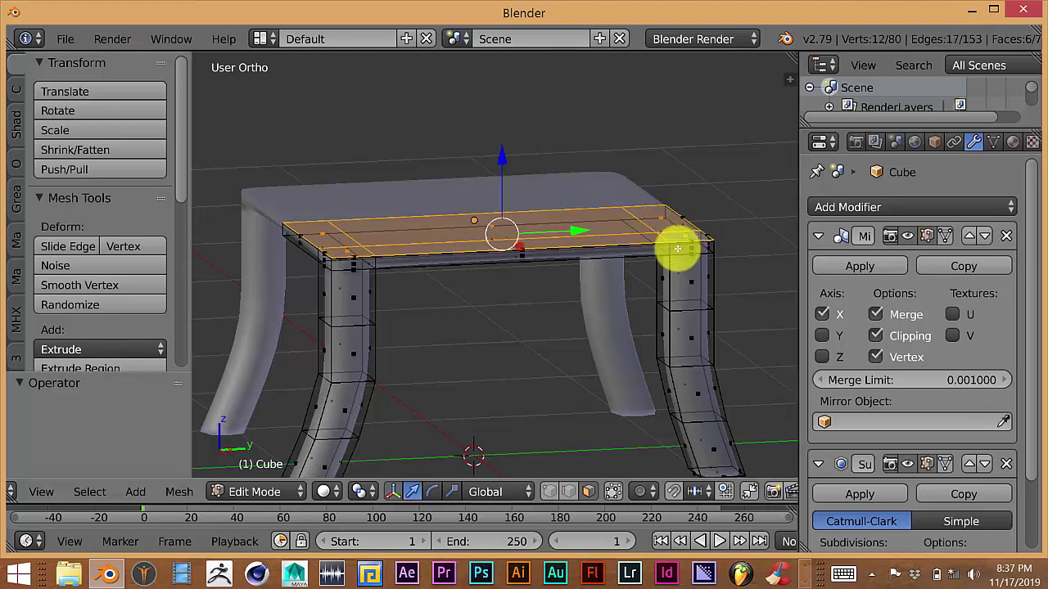
{"action": "left_click_drag", "start_coordinate": [502, 166], "coordinate": [499, 145]}
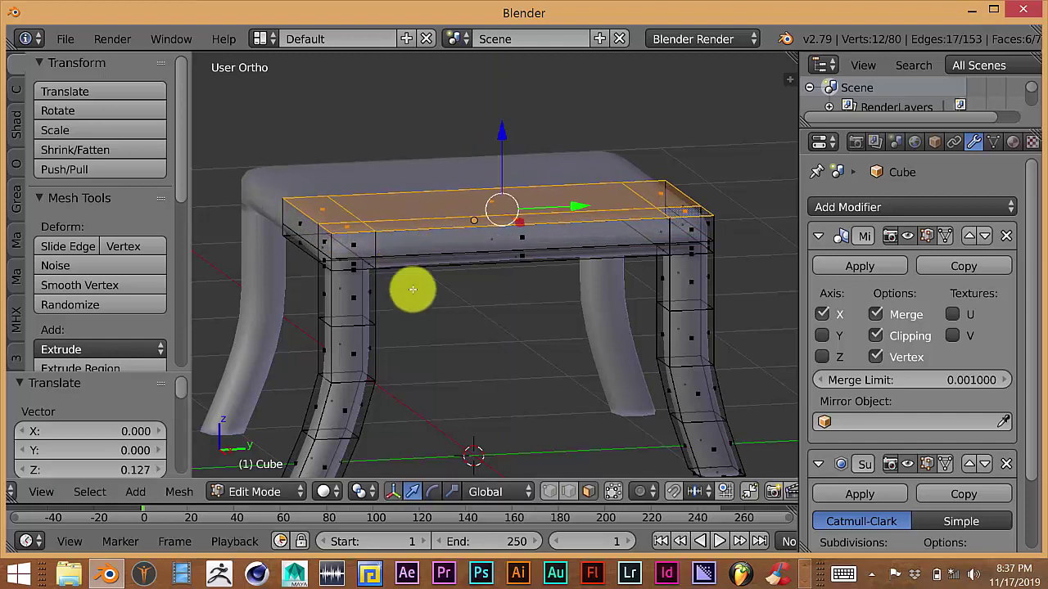
Step: In edge selection, select the horizontal loop around the tabletop's side and move it up about 0.109 along Z
{"action": "left_click", "coordinate": [568, 493]}
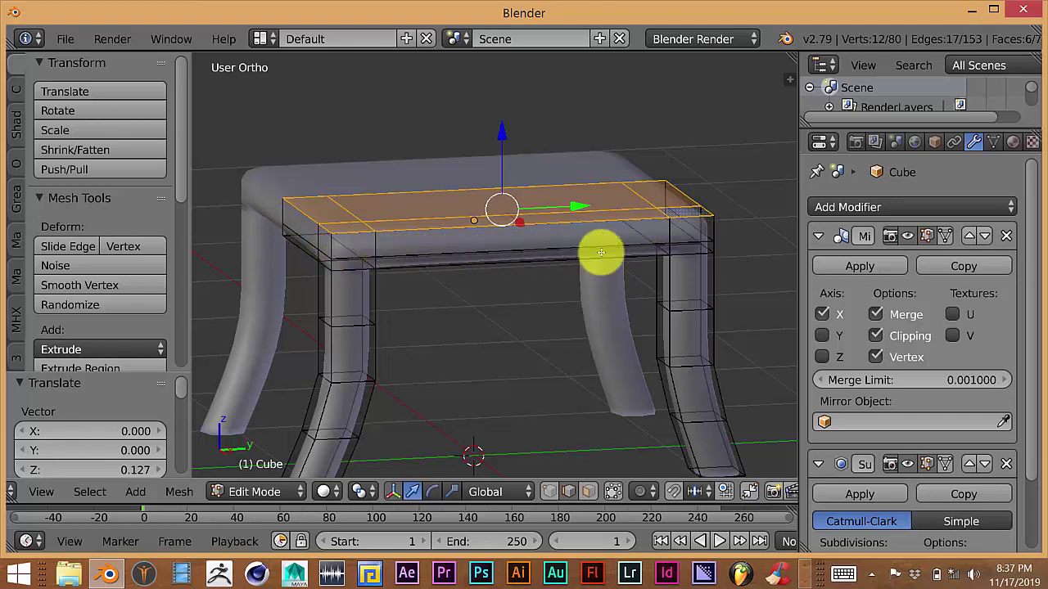
{"action": "right_click", "coordinate": [475, 254]}
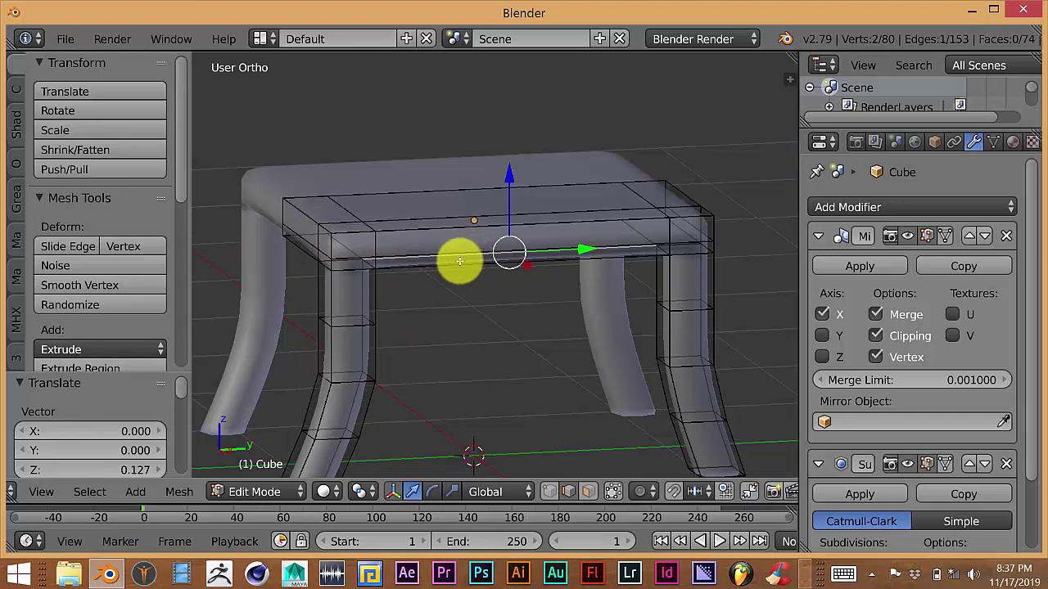
{"action": "scroll", "coordinate": [458, 299], "scroll_direction": "down", "scroll_amount": 2}
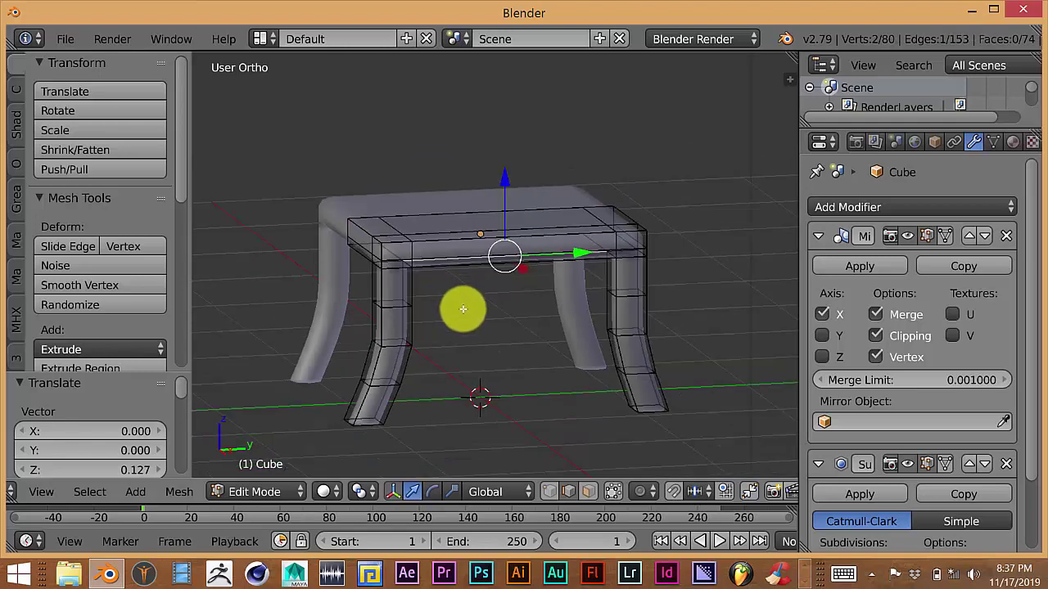
{"action": "scroll", "coordinate": [467, 303], "scroll_direction": "up", "scroll_amount": 1}
{"action": "middle_click_drag", "start_coordinate": [486, 303], "coordinate": [528, 257]}
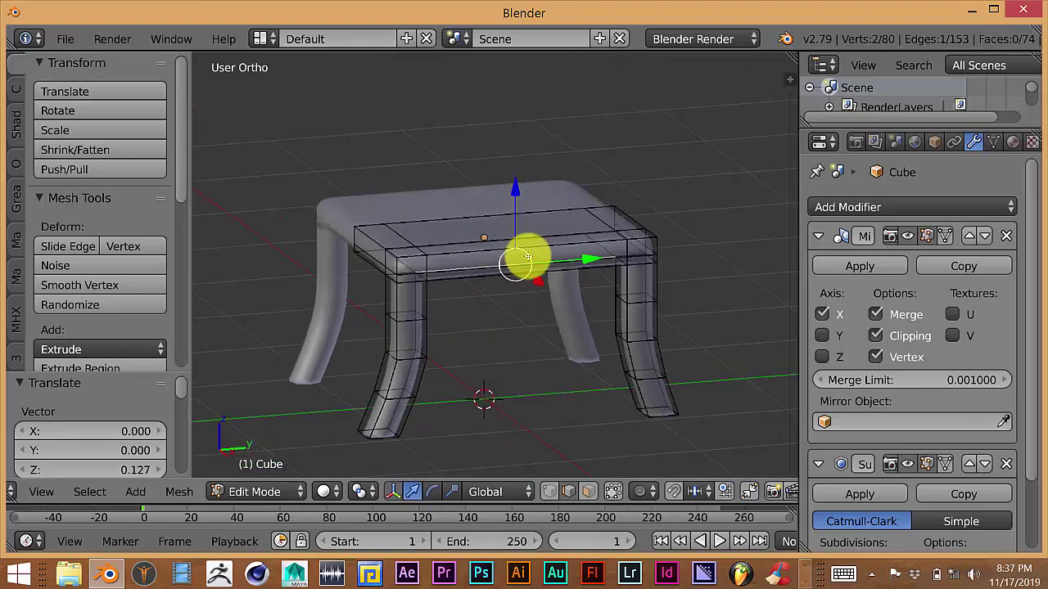
{"action": "scroll", "coordinate": [515, 278], "scroll_direction": "up", "scroll_amount": 5}
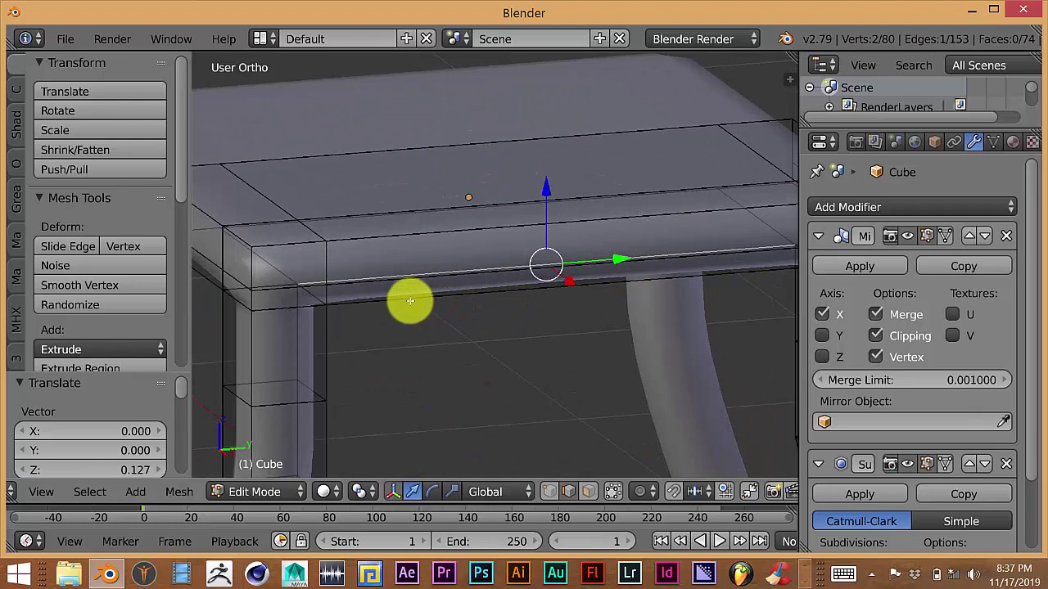
{"action": "left_click", "coordinate": [291, 292], "text": "alt"}
{"action": "scroll", "coordinate": [309, 297], "scroll_direction": "down", "scroll_amount": 2}
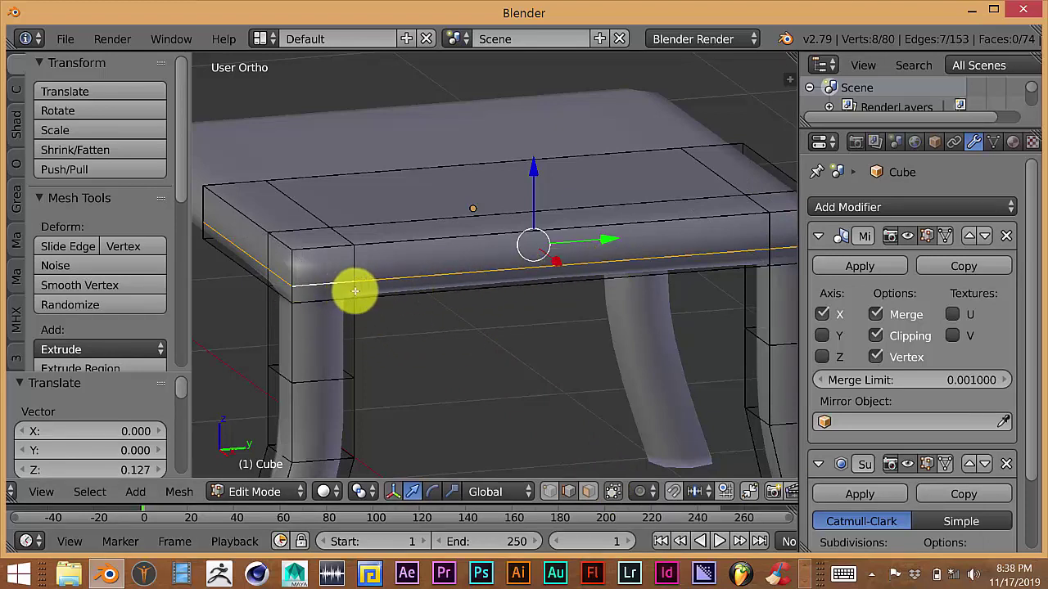
{"action": "right_click", "coordinate": [360, 262]}
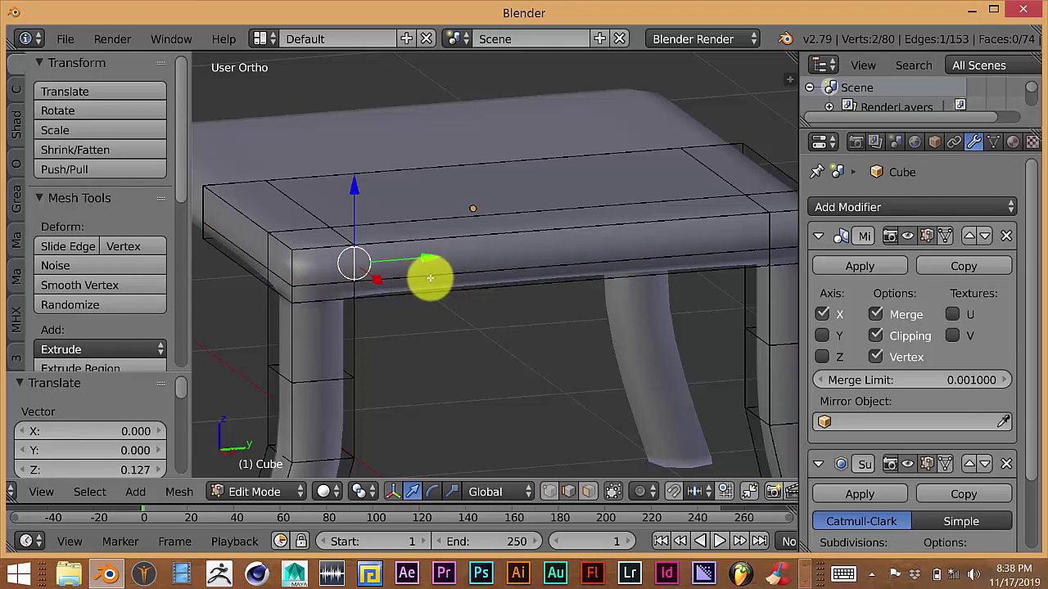
{"action": "right_click", "coordinate": [312, 285], "text": "alt"}
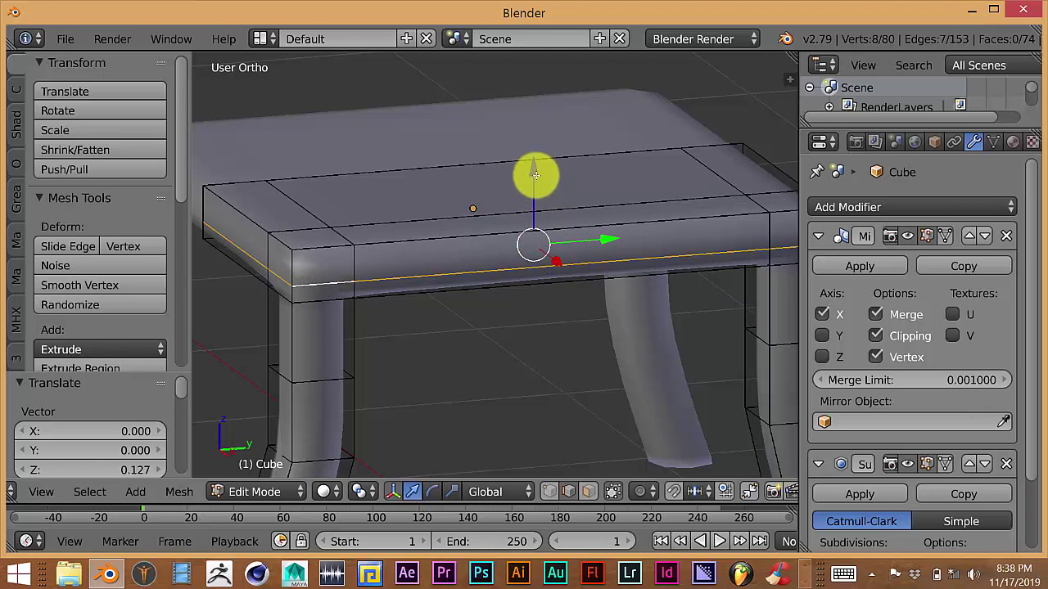
{"action": "left_click_drag", "start_coordinate": [534, 169], "coordinate": [535, 147]}
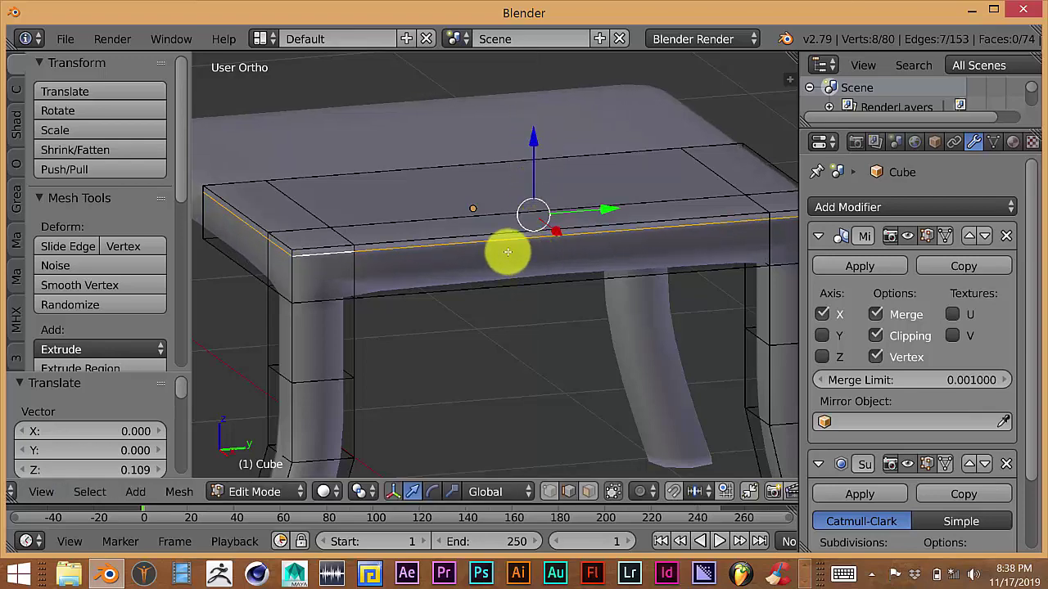
{"action": "scroll", "coordinate": [520, 270], "scroll_direction": "down", "scroll_amount": 3}
{"action": "middle_click_drag", "start_coordinate": [556, 331], "coordinate": [496, 363]}
{"action": "middle_click_drag", "start_coordinate": [568, 341], "coordinate": [598, 306]}
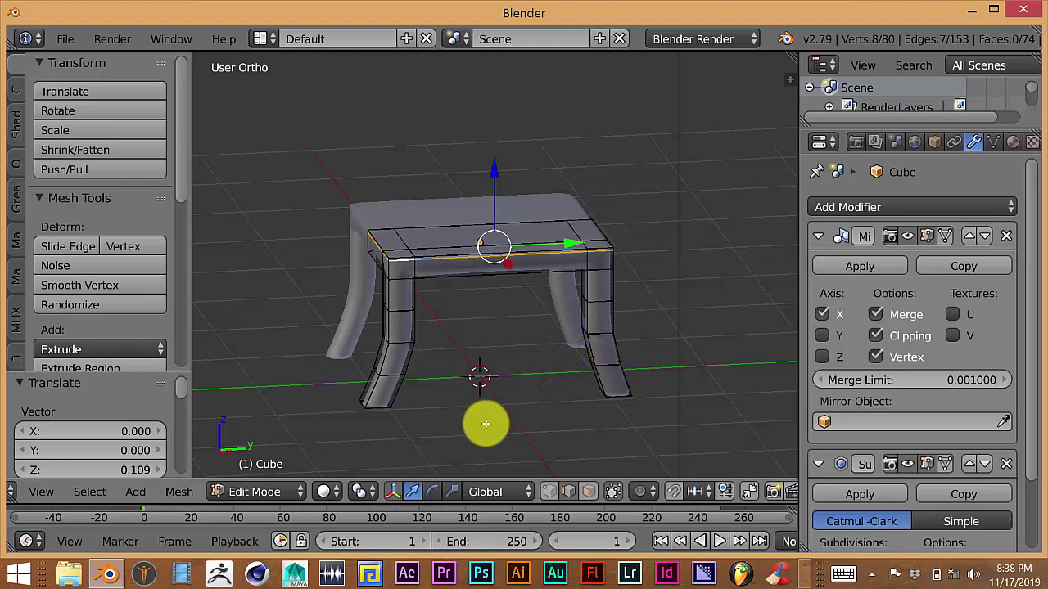
{"action": "scroll", "coordinate": [529, 327], "scroll_direction": "up", "scroll_amount": 3}
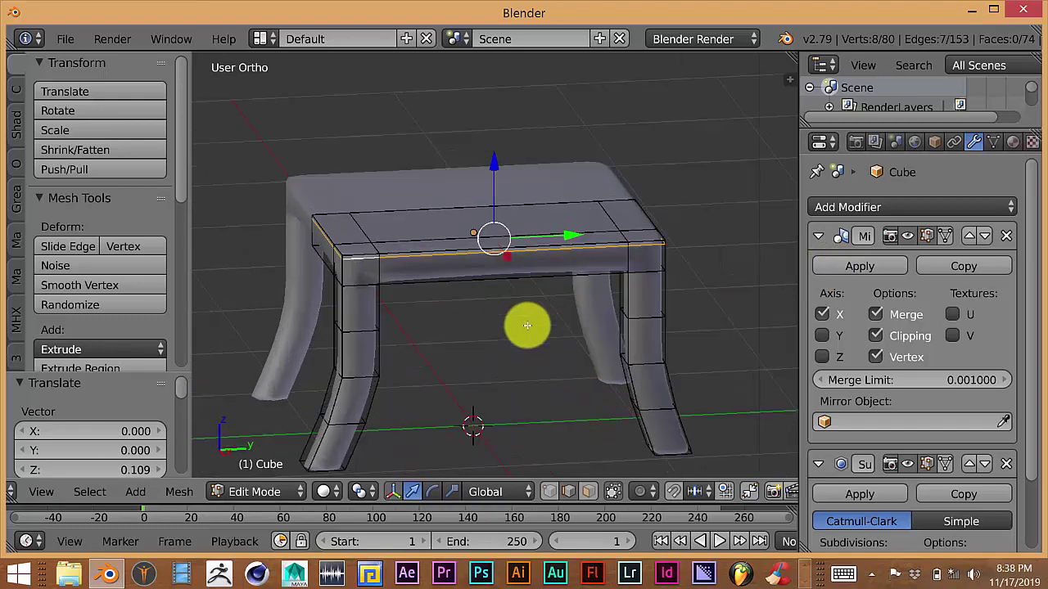
{"action": "scroll", "coordinate": [525, 331], "scroll_direction": "down", "scroll_amount": 3}
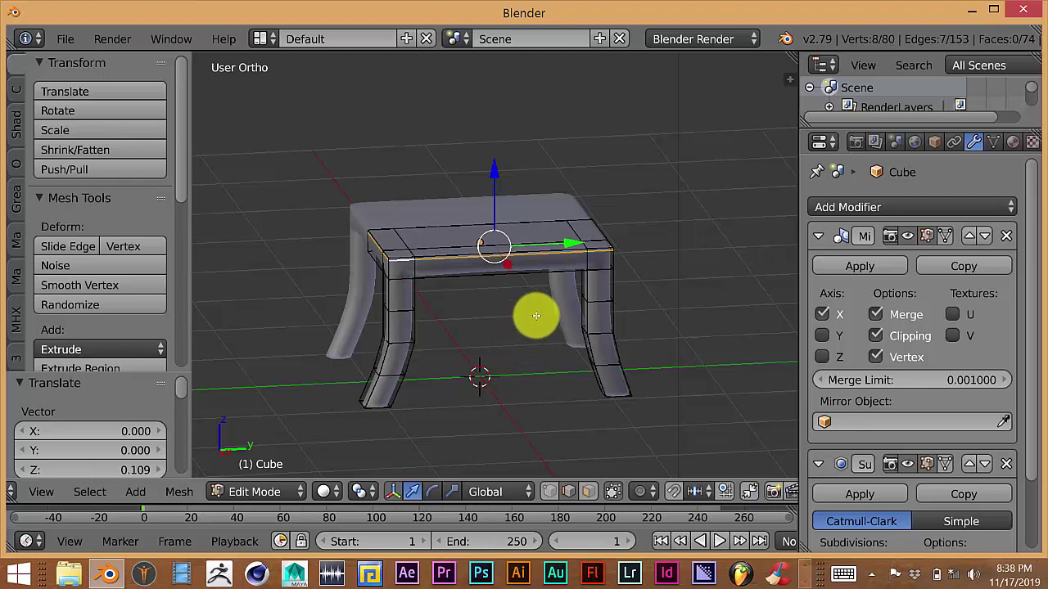
{"action": "scroll", "coordinate": [536, 315], "scroll_direction": "up", "scroll_amount": 3}
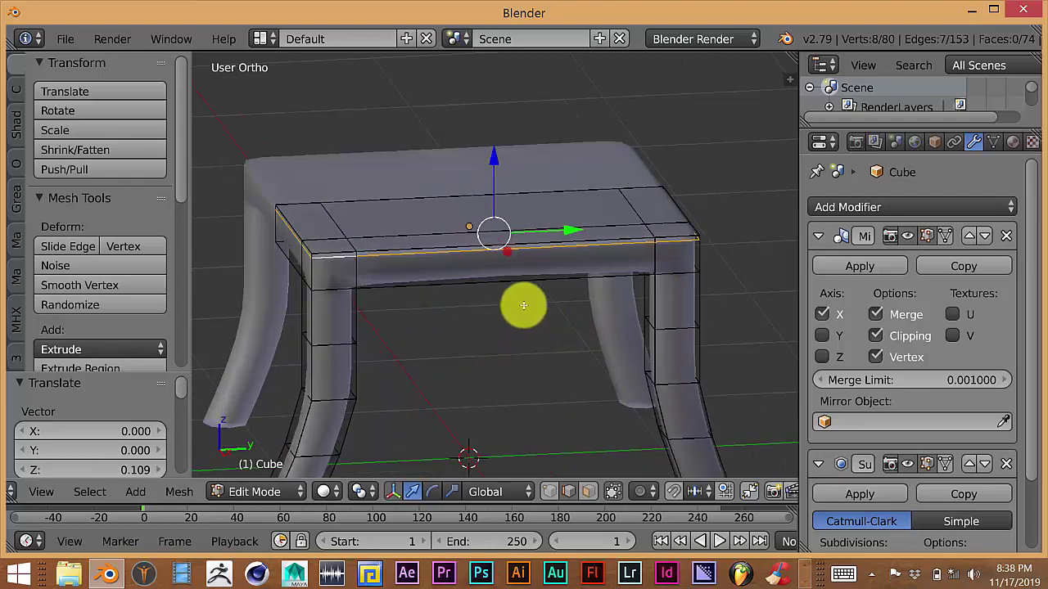
Step: In face selection, select the two adjoining upper faces at the tabletop's far +Y edge
{"action": "left_click", "coordinate": [589, 492]}
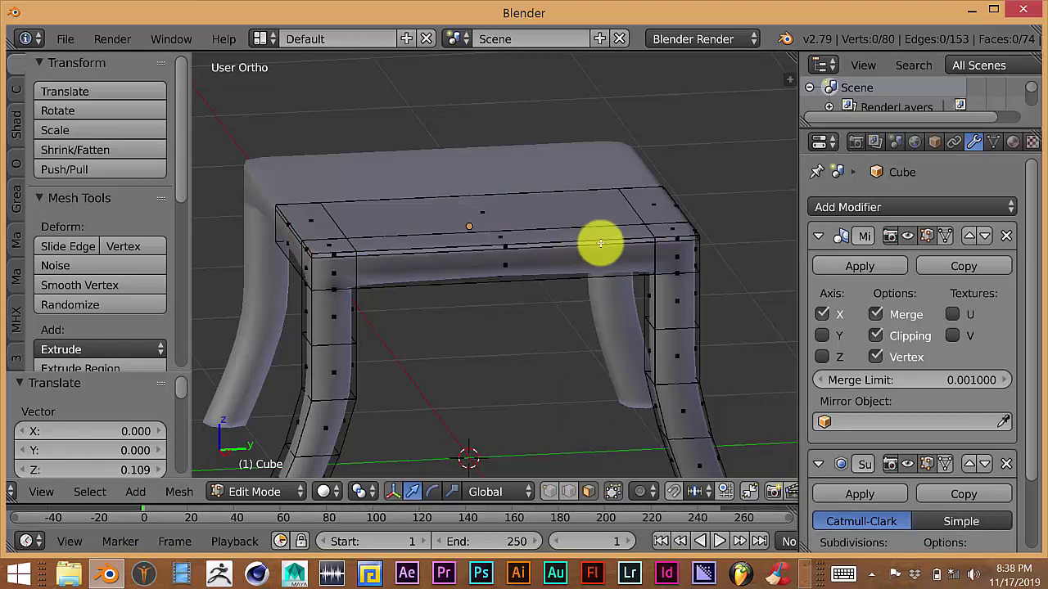
{"action": "left_click", "coordinate": [653, 207]}
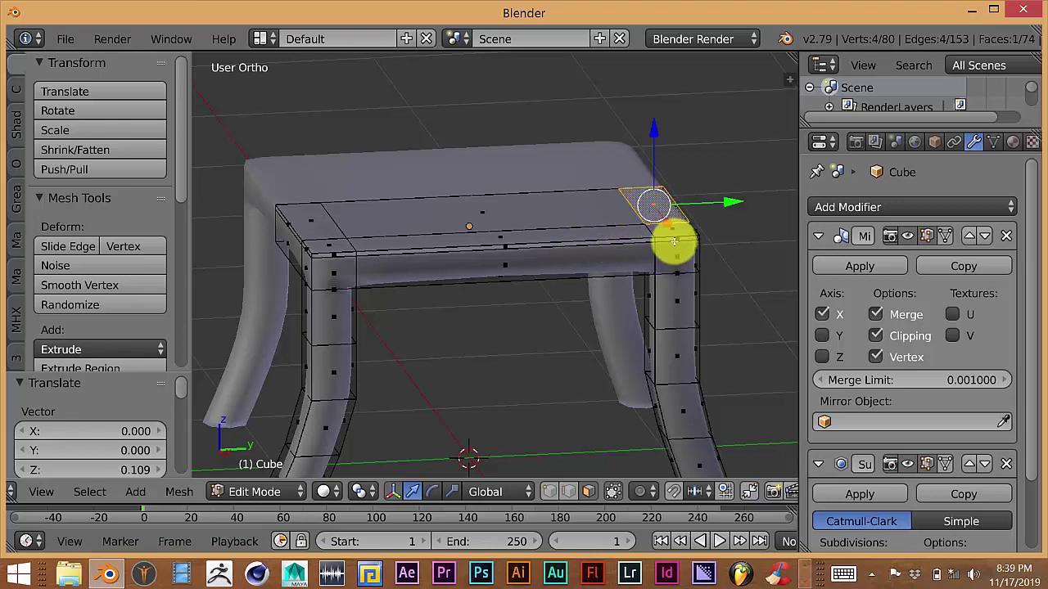
{"action": "scroll", "coordinate": [666, 237], "scroll_direction": "up", "scroll_amount": 2}
{"action": "left_click", "coordinate": [744, 217], "text": "shift"}
{"action": "scroll", "coordinate": [635, 305], "scroll_direction": "down", "scroll_amount": 3}
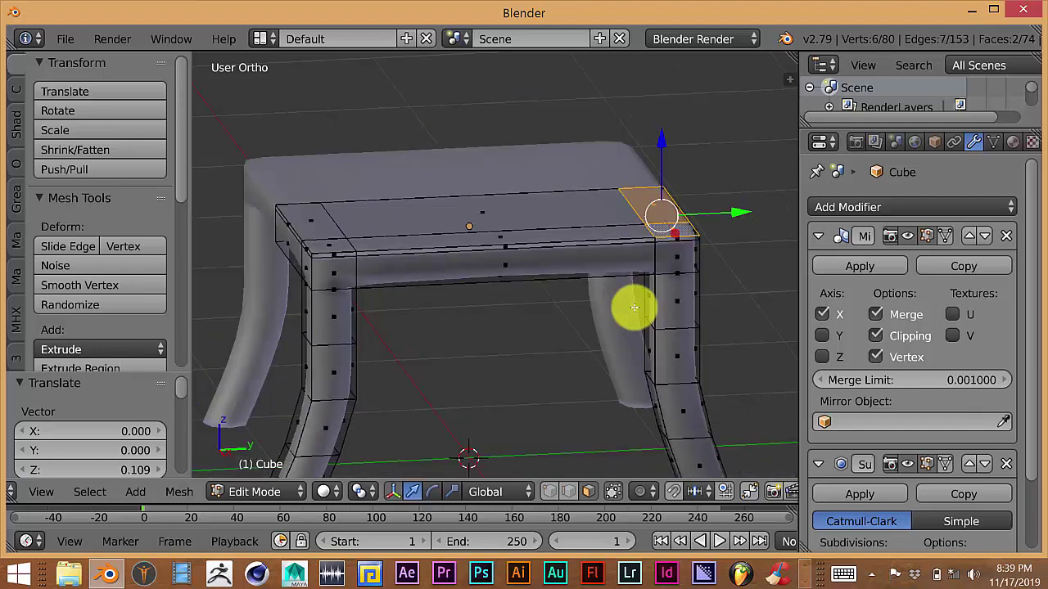
{"action": "middle_click_drag", "start_coordinate": [628, 306], "coordinate": [575, 295], "text": "shift"}
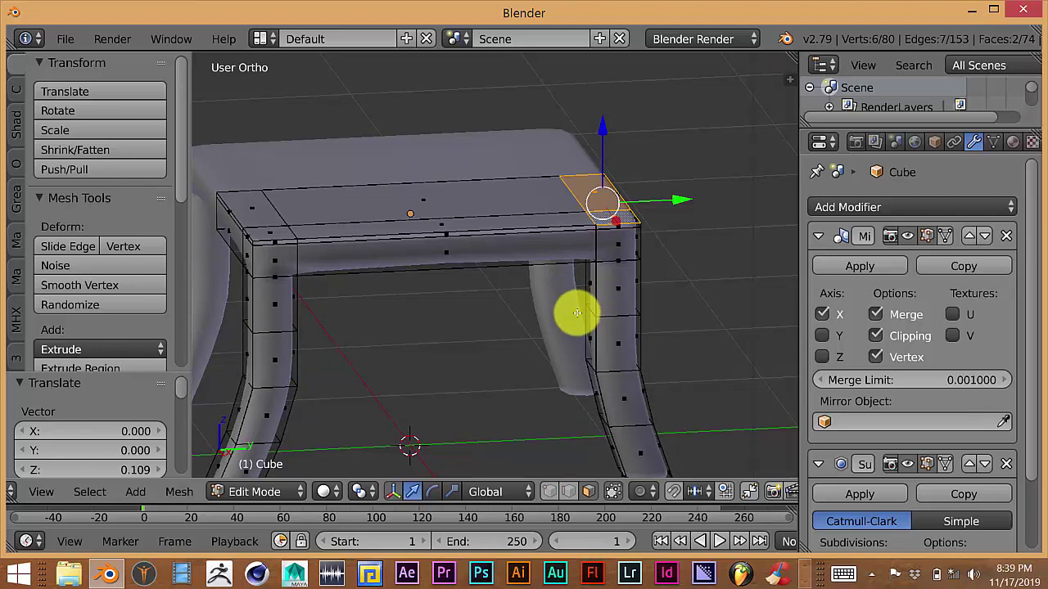
{"action": "scroll", "coordinate": [577, 312], "scroll_direction": "down", "scroll_amount": 1}
{"action": "middle_click_drag", "start_coordinate": [573, 325], "coordinate": [521, 392]}
{"action": "scroll", "coordinate": [598, 356], "scroll_direction": "up", "scroll_amount": 1}
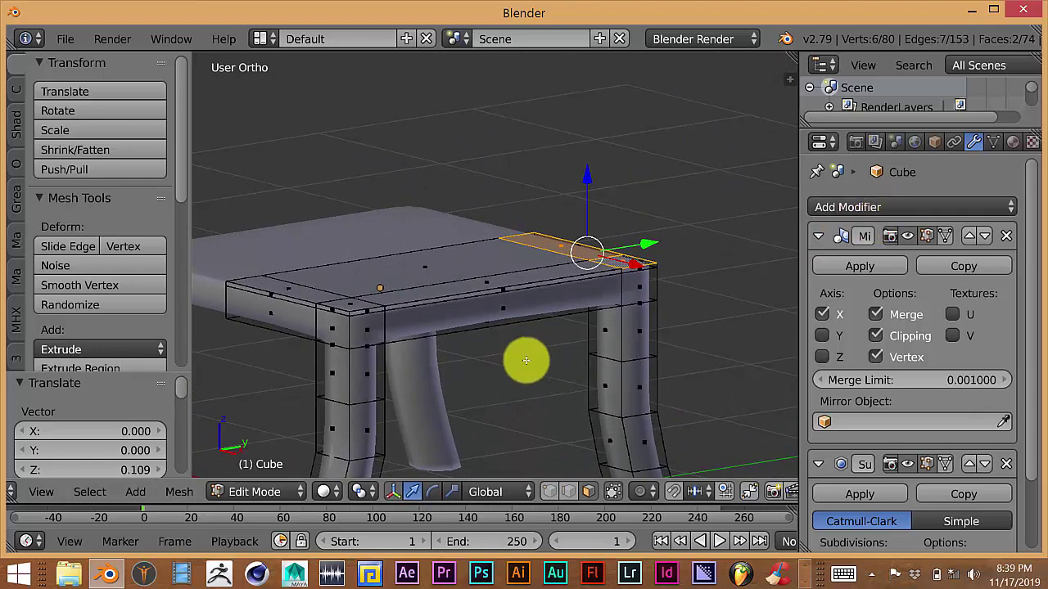
{"action": "middle_click_drag", "start_coordinate": [498, 358], "coordinate": [565, 339]}
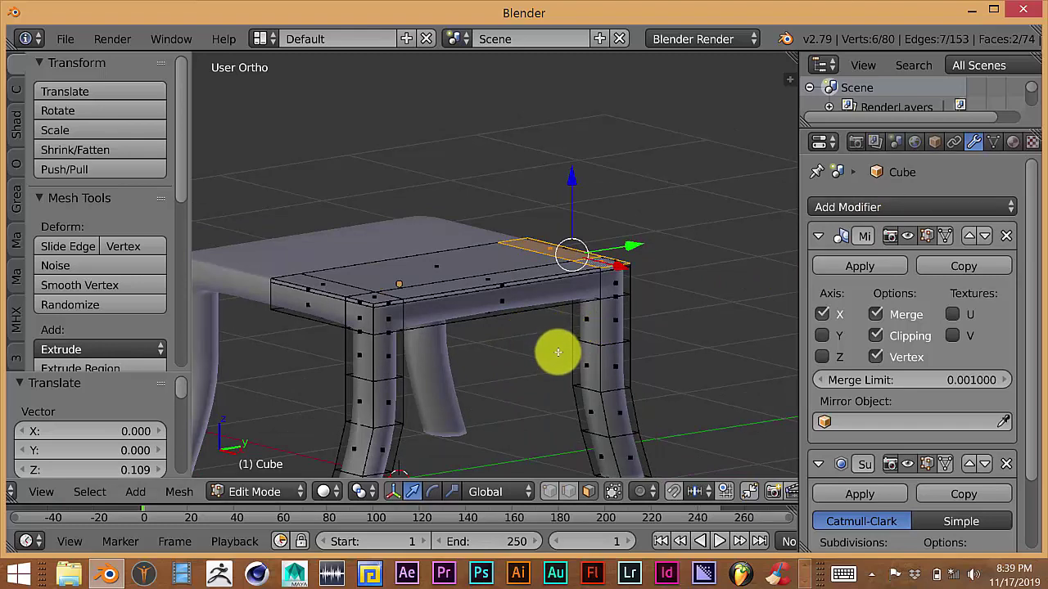
Step: Extrude the two selected rear faces in place twice without offset
{"action": "middle_click_drag", "start_coordinate": [557, 351], "coordinate": [554, 382], "text": "shift"}
{"action": "key", "text": "e"}
{"action": "right_click", "coordinate": [558, 381]}
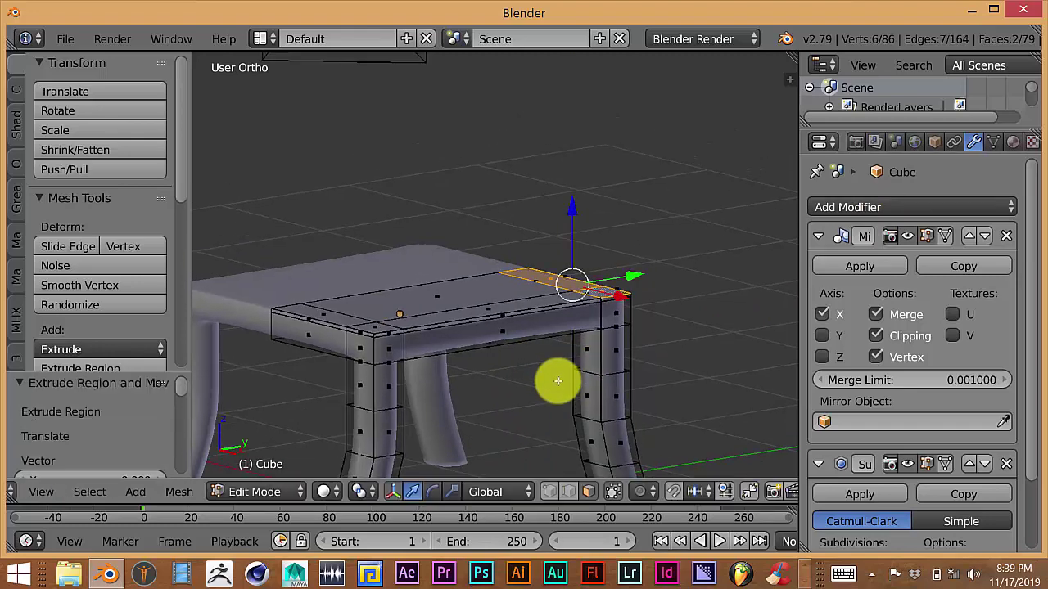
{"action": "key", "text": "e"}
{"action": "right_click", "coordinate": [555, 382]}
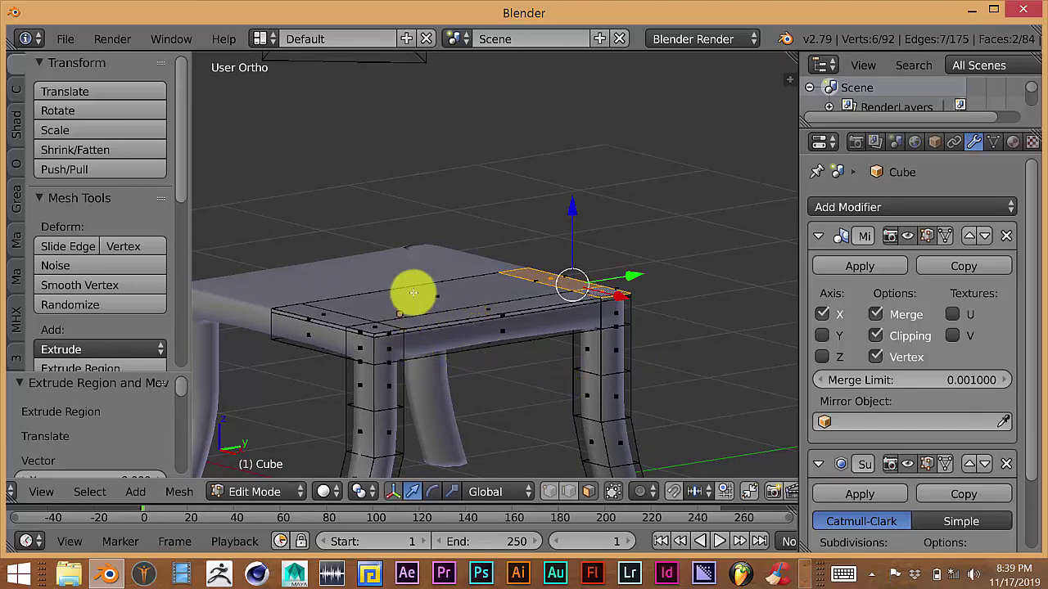
{"action": "middle_click_drag", "start_coordinate": [477, 317], "coordinate": [455, 334]}
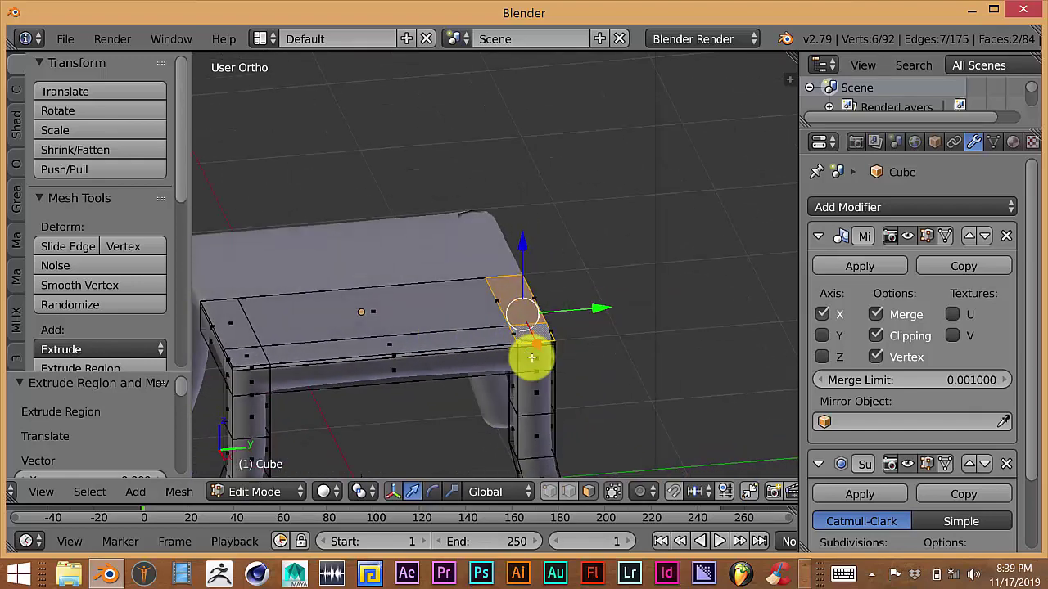
{"action": "middle_click_drag", "start_coordinate": [545, 355], "coordinate": [582, 351]}
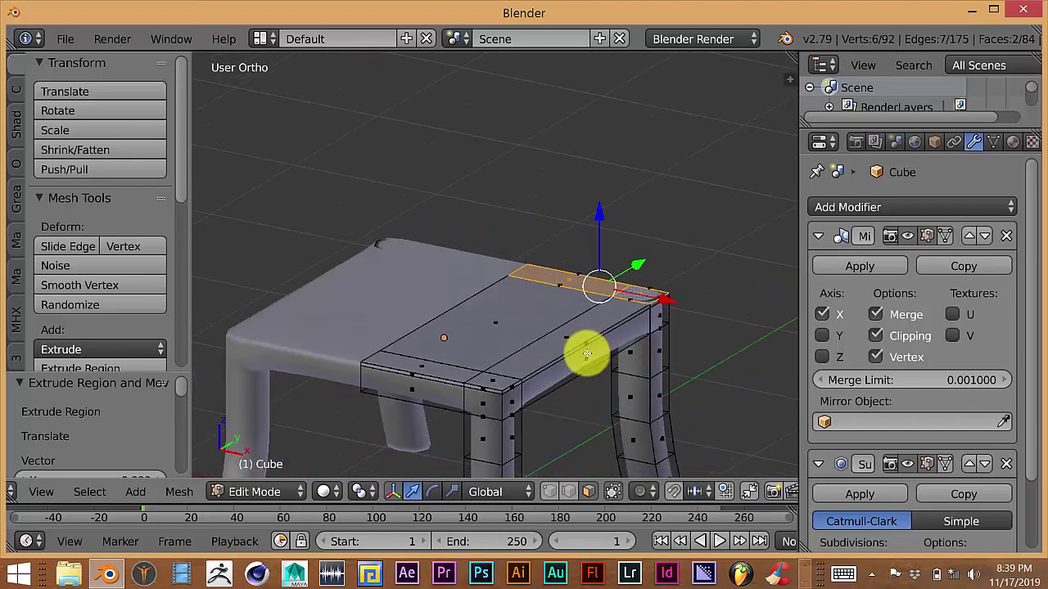
{"action": "scroll", "coordinate": [622, 303], "scroll_direction": "up", "scroll_amount": 2}
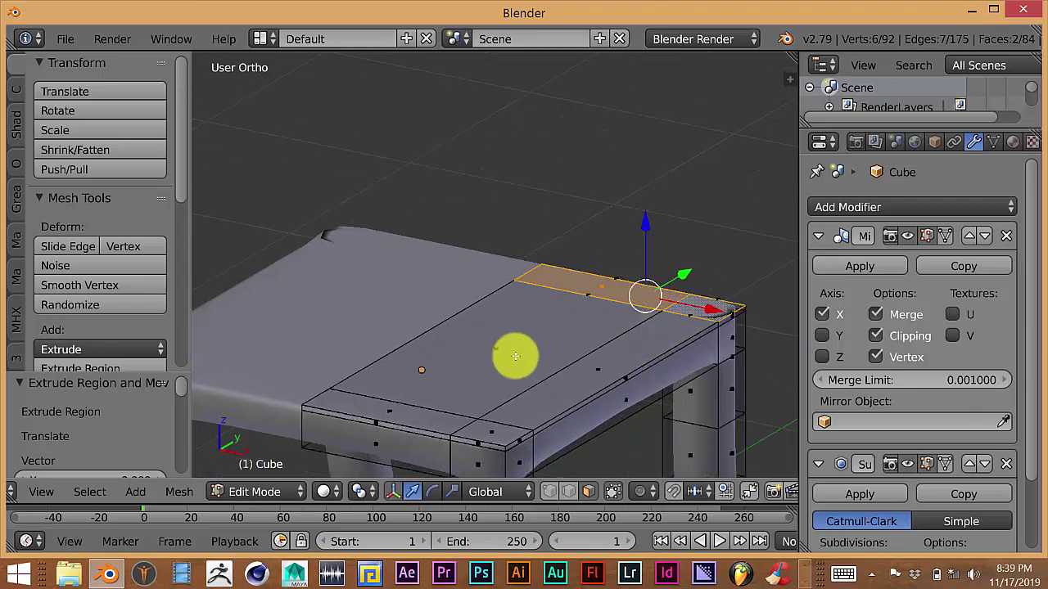
{"action": "scroll", "coordinate": [531, 351], "scroll_direction": "down", "scroll_amount": 2}
{"action": "middle_click_drag", "start_coordinate": [533, 360], "coordinate": [567, 352]}
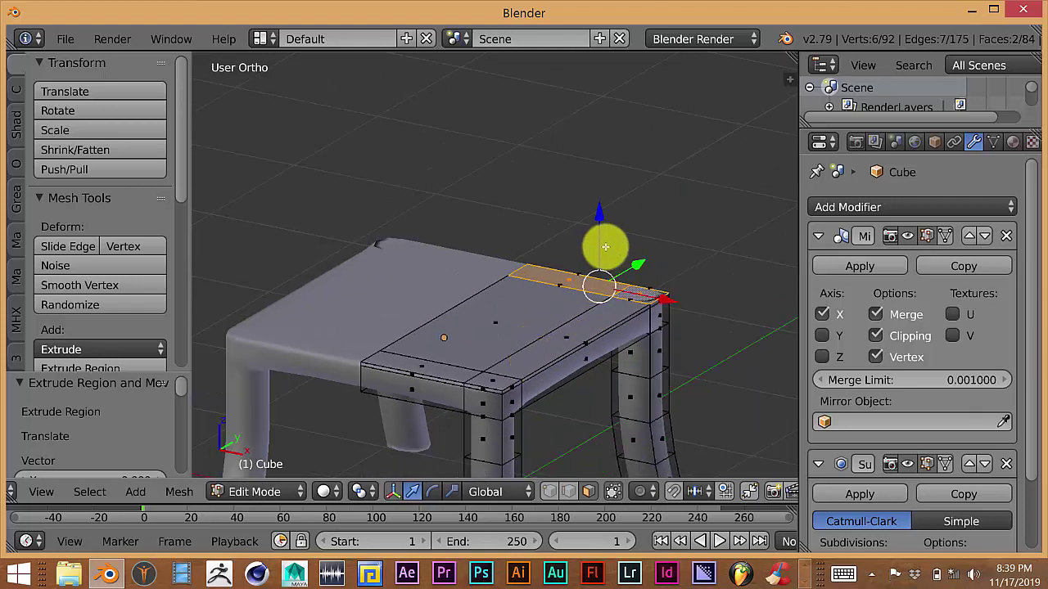
Step: Raise the extruded rear faces about 0.941 and a further 0.531 along Z to form a tall backrest
{"action": "left_click_drag", "start_coordinate": [601, 214], "coordinate": [603, 77]}
{"action": "middle_click_drag", "start_coordinate": [532, 312], "coordinate": [502, 363]}
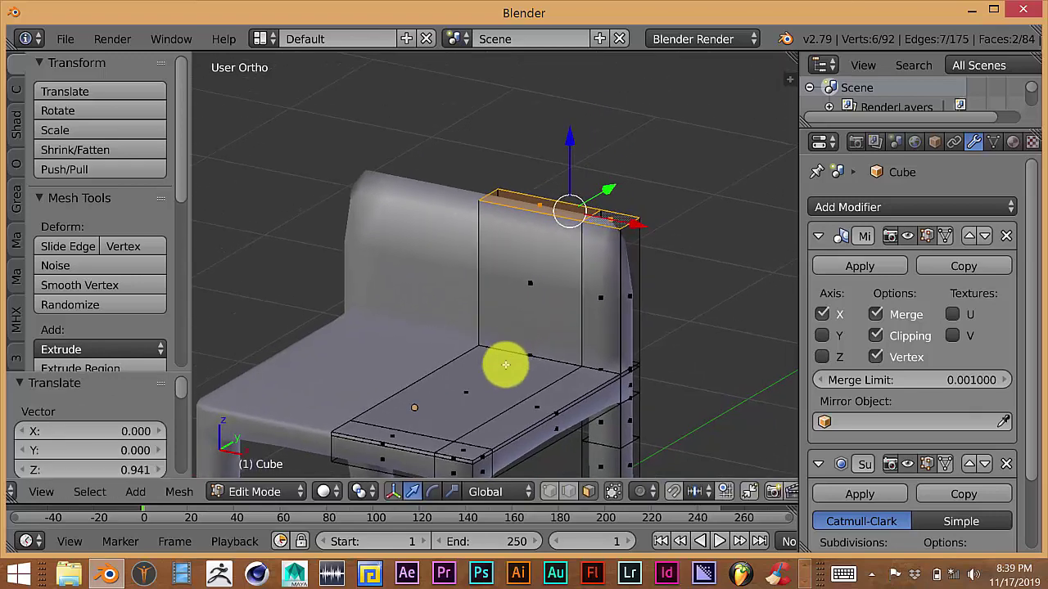
{"action": "left_click_drag", "start_coordinate": [570, 152], "coordinate": [578, 62]}
{"action": "middle_click_drag", "start_coordinate": [540, 295], "coordinate": [361, 213]}
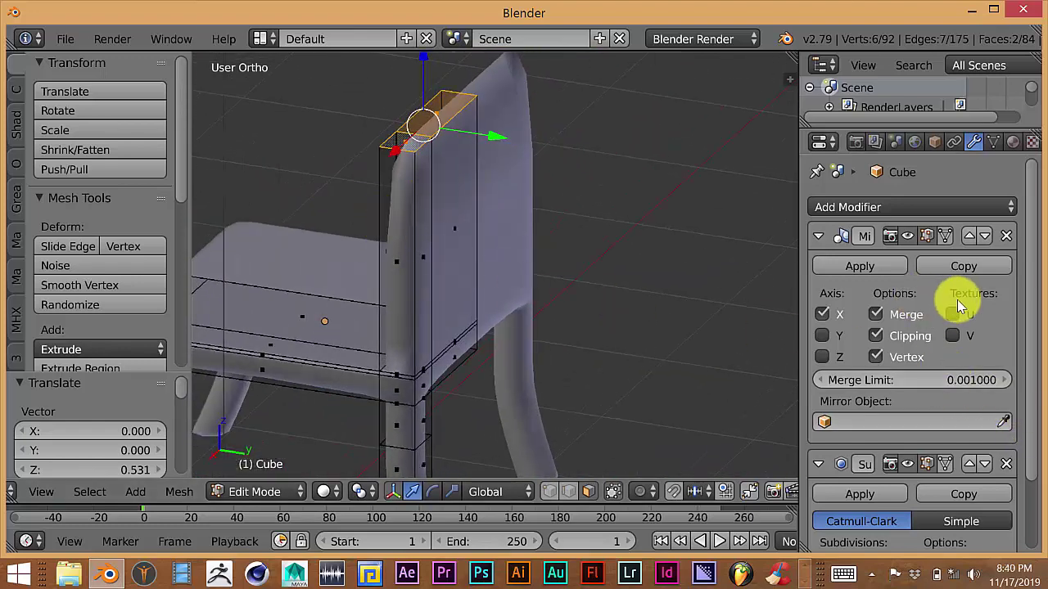
{"action": "middle_click_drag", "start_coordinate": [426, 310], "coordinate": [549, 273]}
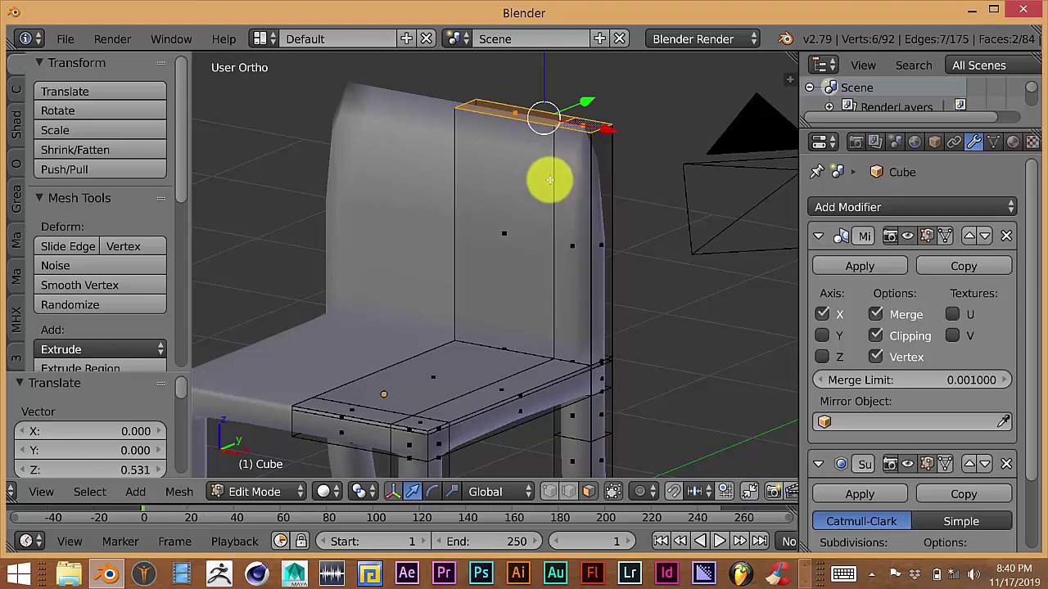
Step: Add a horizontal loop cut around the backrest, slide it close to the top edge, and review the chair in Object Mode
{"action": "key", "text": "ctrl+r"}
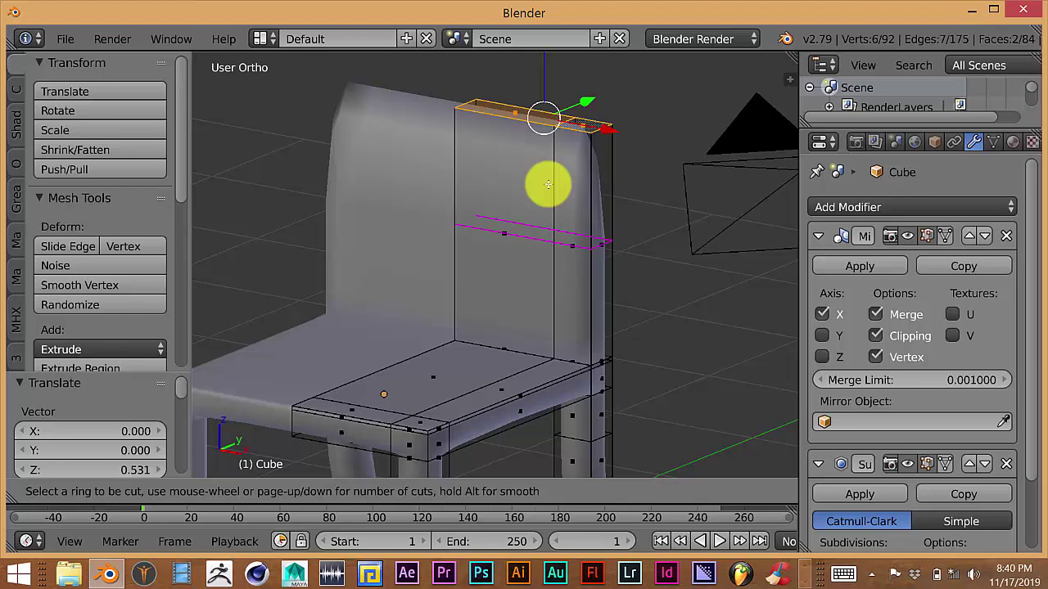
{"action": "left_click", "coordinate": [548, 184]}
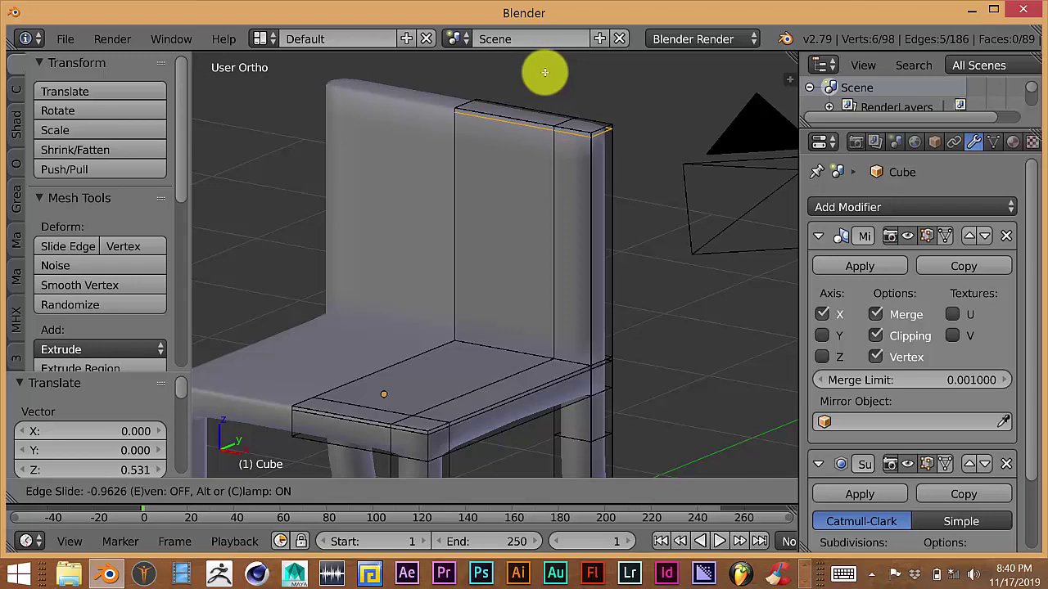
{"action": "left_click", "coordinate": [544, 72]}
{"action": "middle_click_drag", "start_coordinate": [545, 110], "coordinate": [510, 322]}
{"action": "key", "text": "Tab"}
{"action": "scroll", "coordinate": [482, 319], "scroll_direction": "up", "scroll_amount": 2}
{"action": "scroll", "coordinate": [540, 352], "scroll_direction": "up", "scroll_amount": 3}
Step: Return to Edit Mode with face selection, deselect everything and select the faces at the bottom of the rear leg
{"action": "key", "text": "Tab"}
{"action": "scroll", "coordinate": [546, 357], "scroll_direction": "up", "scroll_amount": 2}
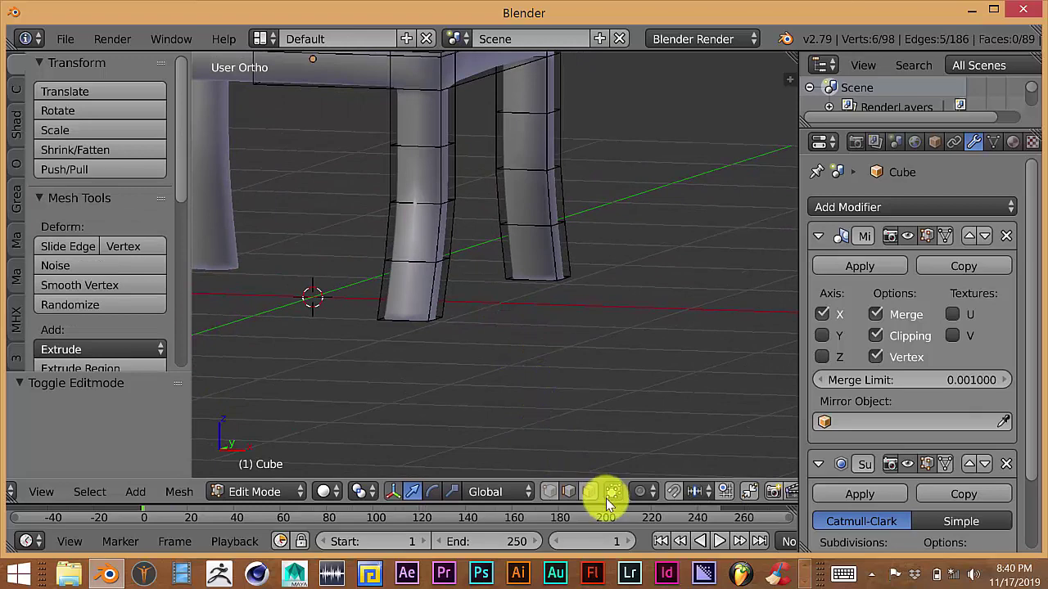
{"action": "middle_click_drag", "start_coordinate": [573, 416], "coordinate": [559, 397]}
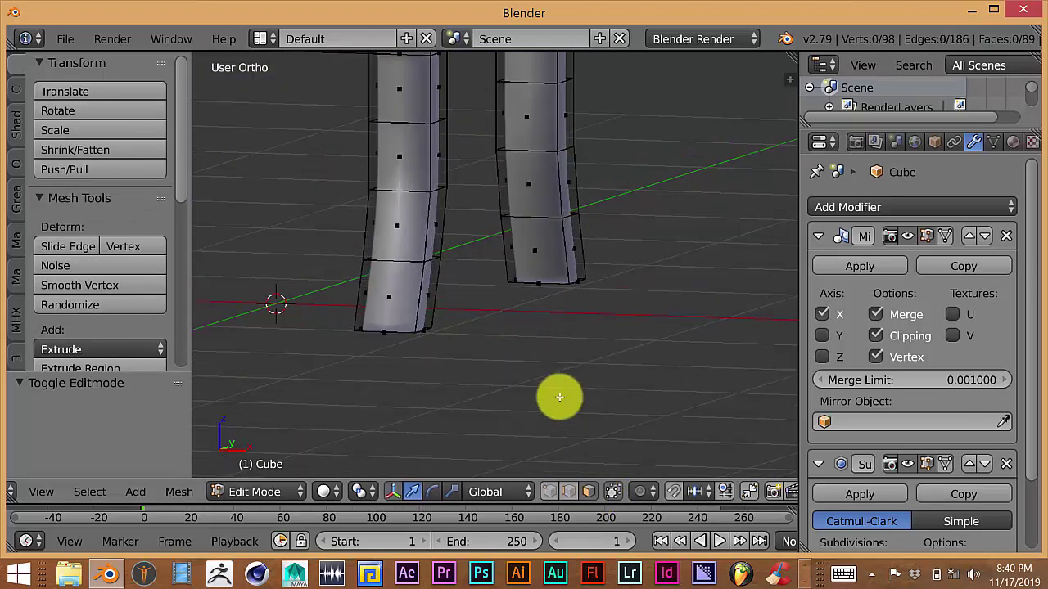
{"action": "middle_click_drag", "start_coordinate": [531, 355], "coordinate": [514, 335]}
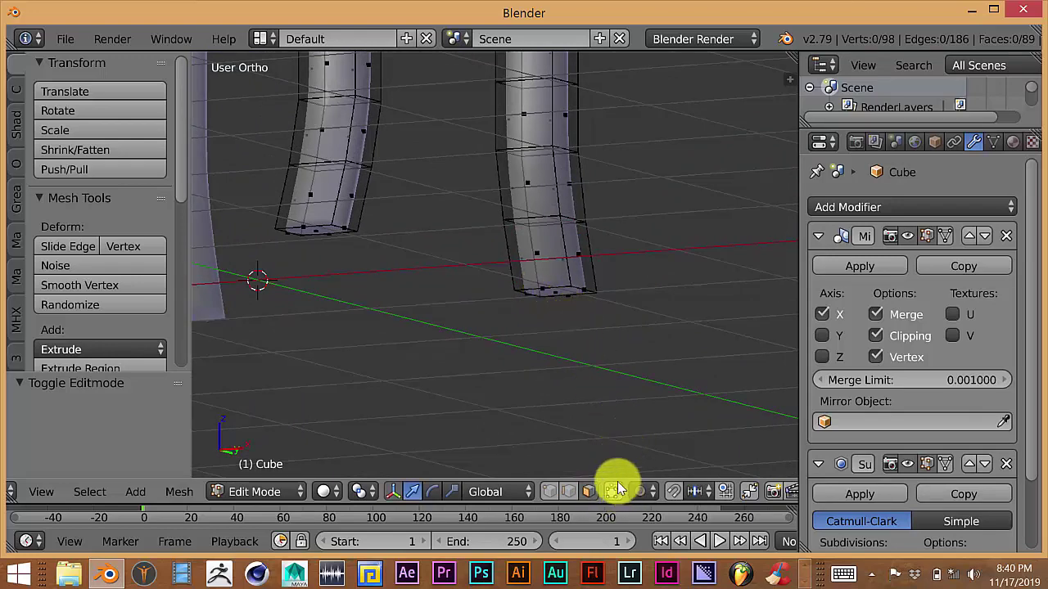
{"action": "middle_click_drag", "start_coordinate": [580, 390], "coordinate": [554, 400]}
{"action": "middle_click_drag", "start_coordinate": [519, 325], "coordinate": [520, 327]}
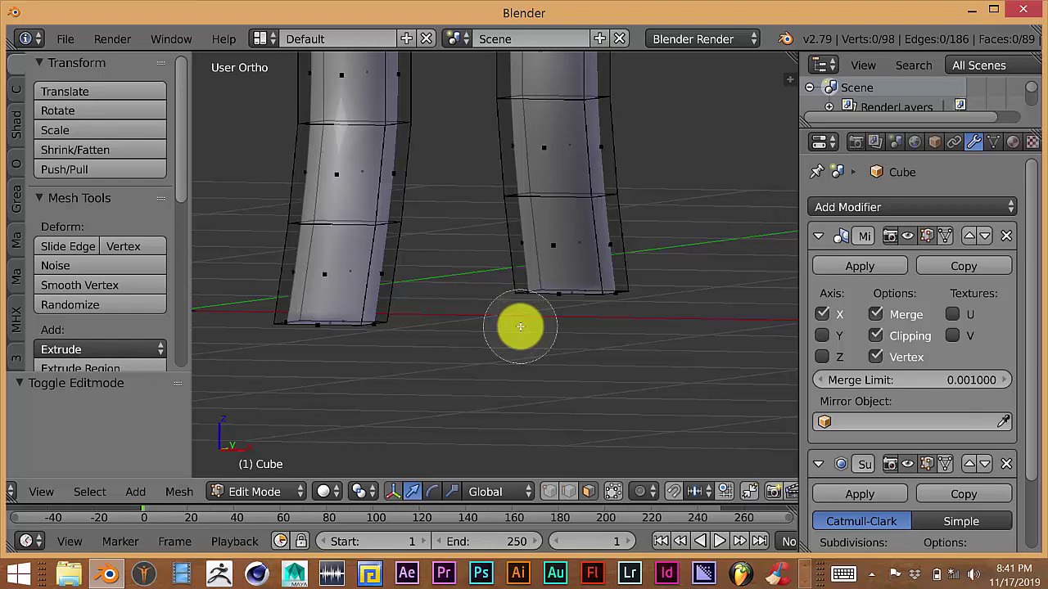
{"action": "right_click", "coordinate": [559, 304], "text": "alt"}
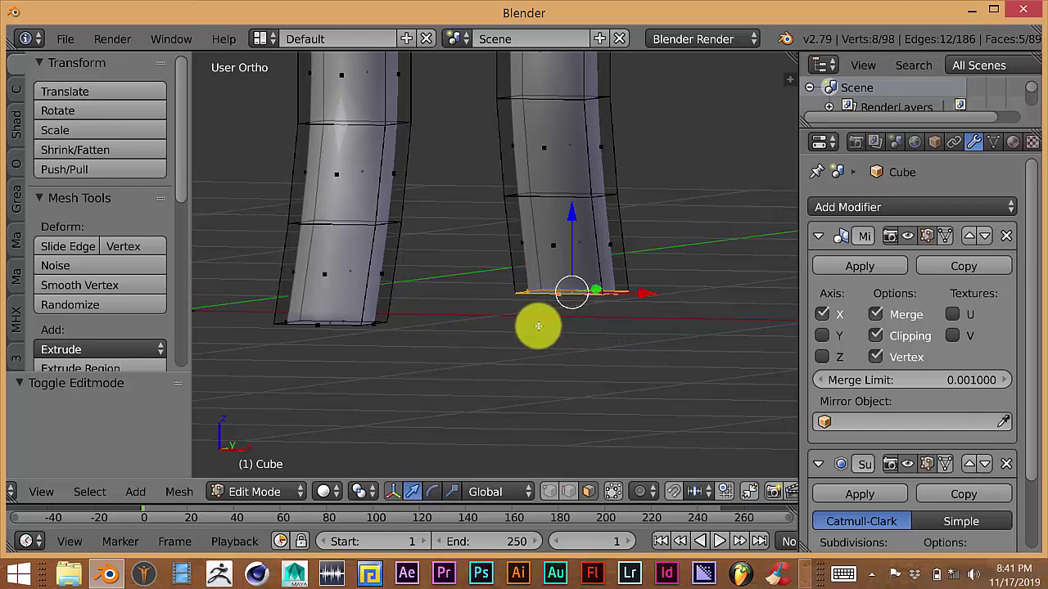
Step: Move the rear leg's foot outward about 0.027 along X
{"action": "scroll", "coordinate": [549, 350], "scroll_direction": "up", "scroll_amount": 2}
{"action": "key", "text": "KP_Decimal"}
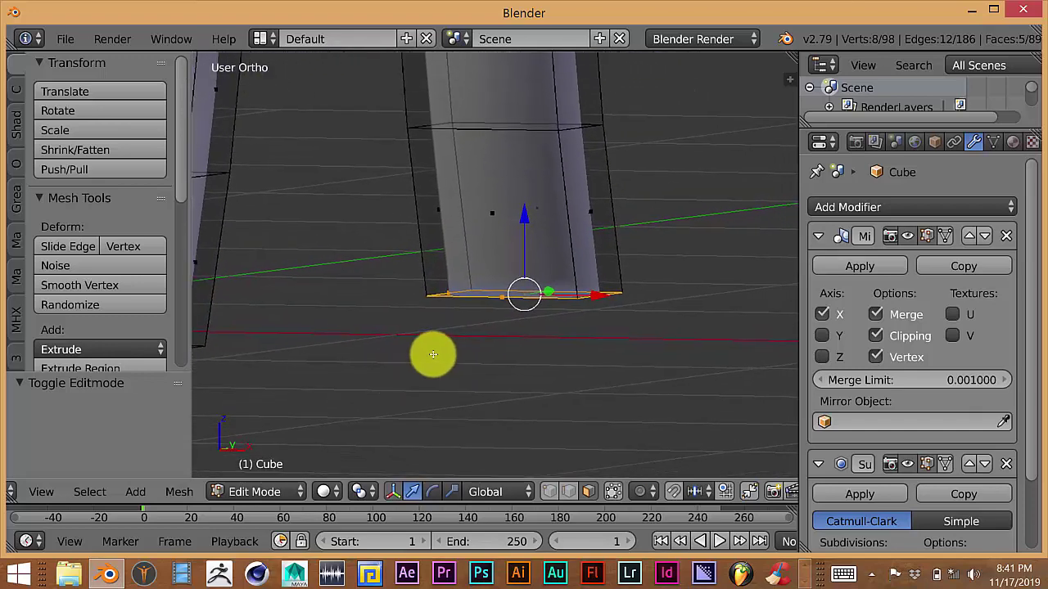
{"action": "scroll", "coordinate": [506, 352], "scroll_direction": "up", "scroll_amount": 2}
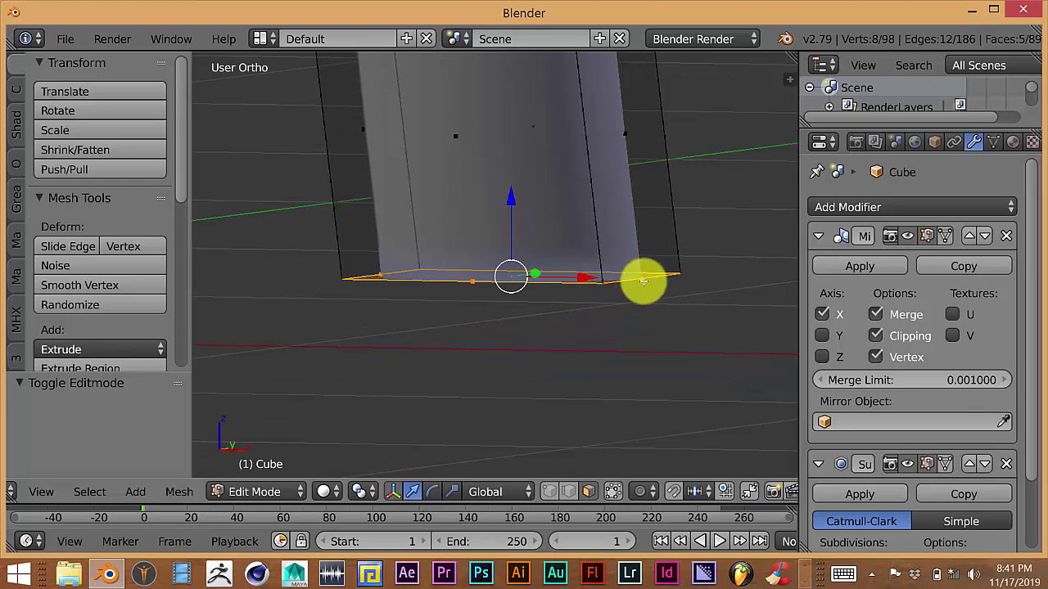
{"action": "scroll", "coordinate": [640, 293], "scroll_direction": "up", "scroll_amount": 2}
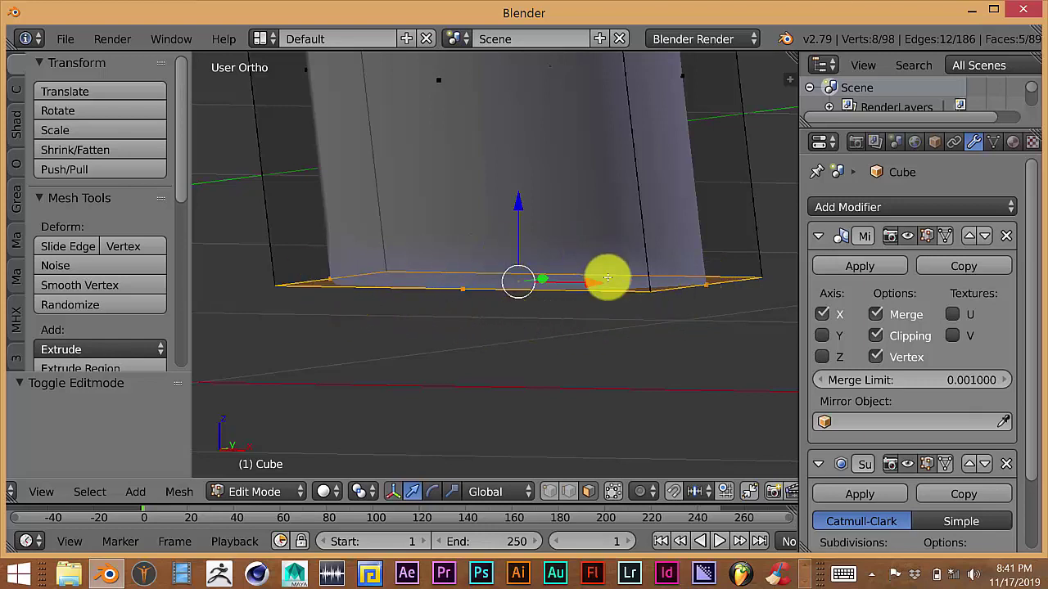
{"action": "scroll", "coordinate": [562, 333], "scroll_direction": "down", "scroll_amount": 6}
{"action": "middle_click_drag", "start_coordinate": [562, 332], "coordinate": [568, 346]}
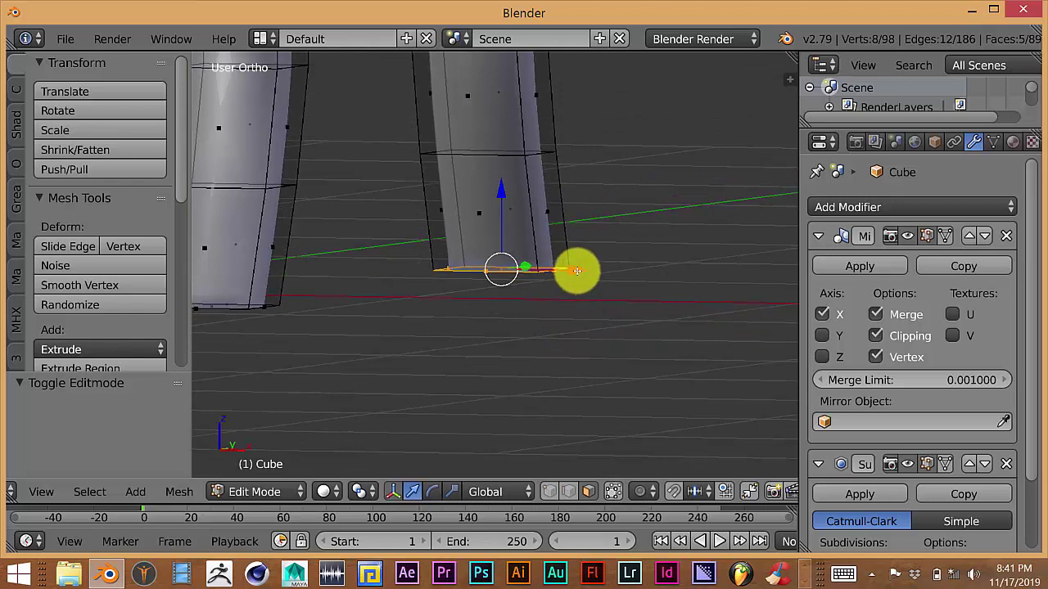
{"action": "left_click_drag", "start_coordinate": [577, 270], "coordinate": [585, 270]}
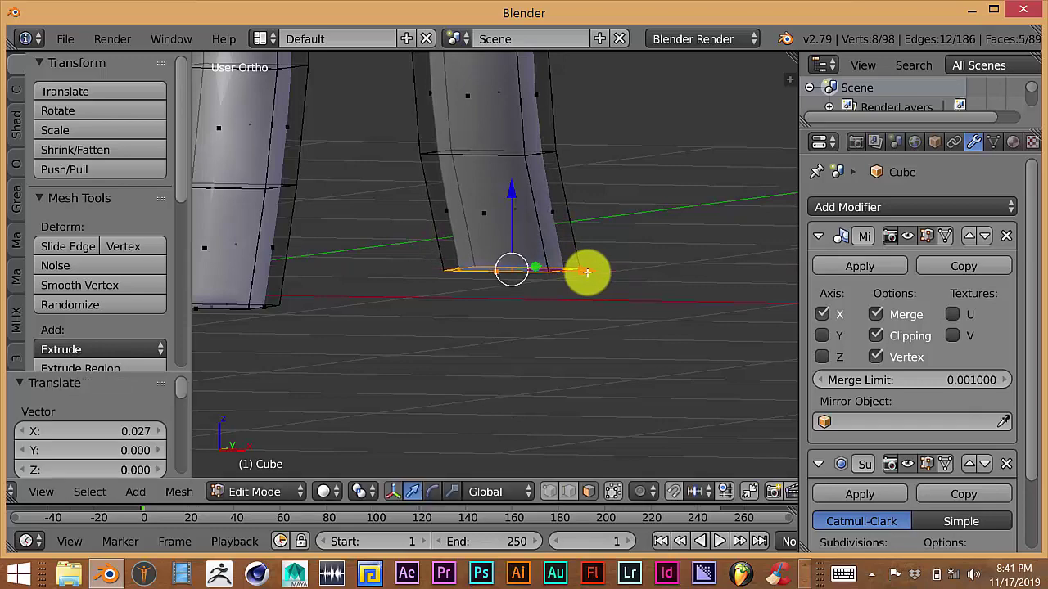
{"action": "scroll", "coordinate": [577, 375], "scroll_direction": "down", "scroll_amount": 3}
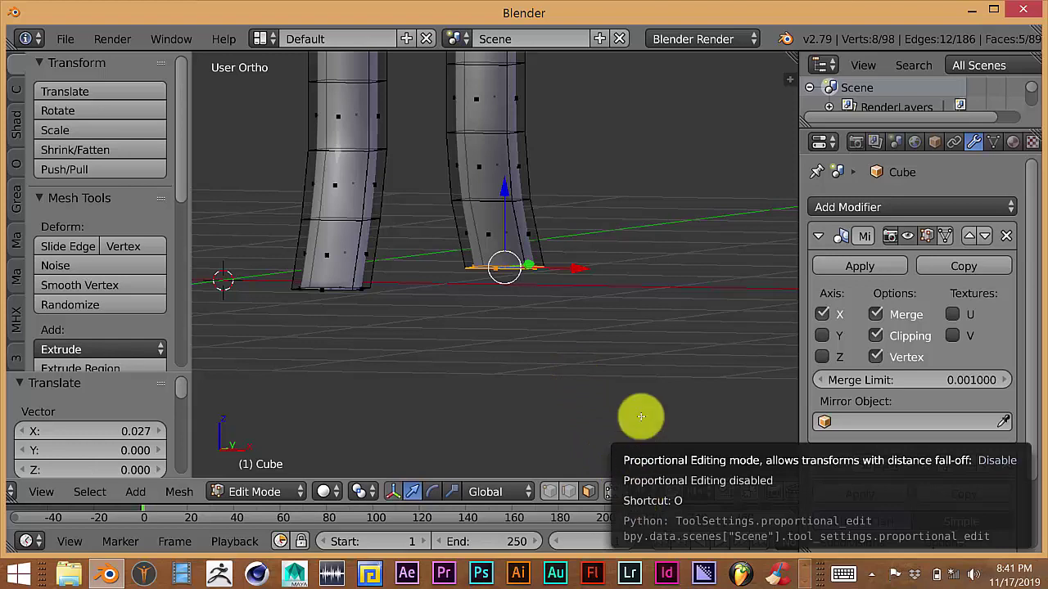
Step: Enable proportional editing and move the rear leg's foot outward about 0.034 along X
{"action": "left_click", "coordinate": [638, 489]}
{"action": "left_click", "coordinate": [656, 406]}
{"action": "key", "text": "g"}
{"action": "scroll", "coordinate": [584, 270], "scroll_direction": "down", "scroll_amount": 2}
{"action": "left_click", "coordinate": [584, 283]}
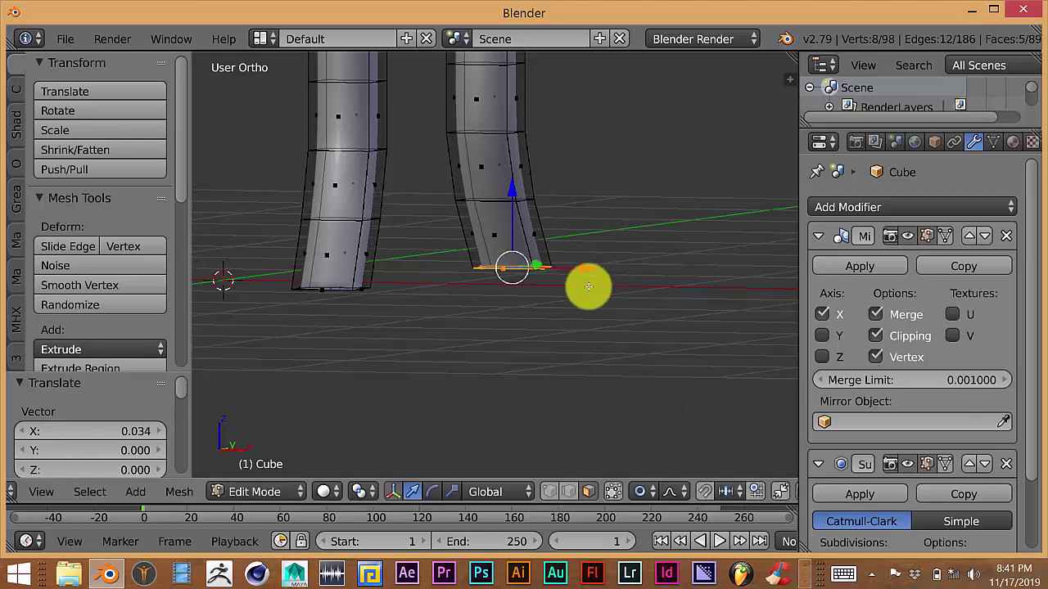
Step: Switch to front view and examine the rear leg's outward flare near the foot
{"action": "scroll", "coordinate": [530, 335], "scroll_direction": "down", "scroll_amount": 3}
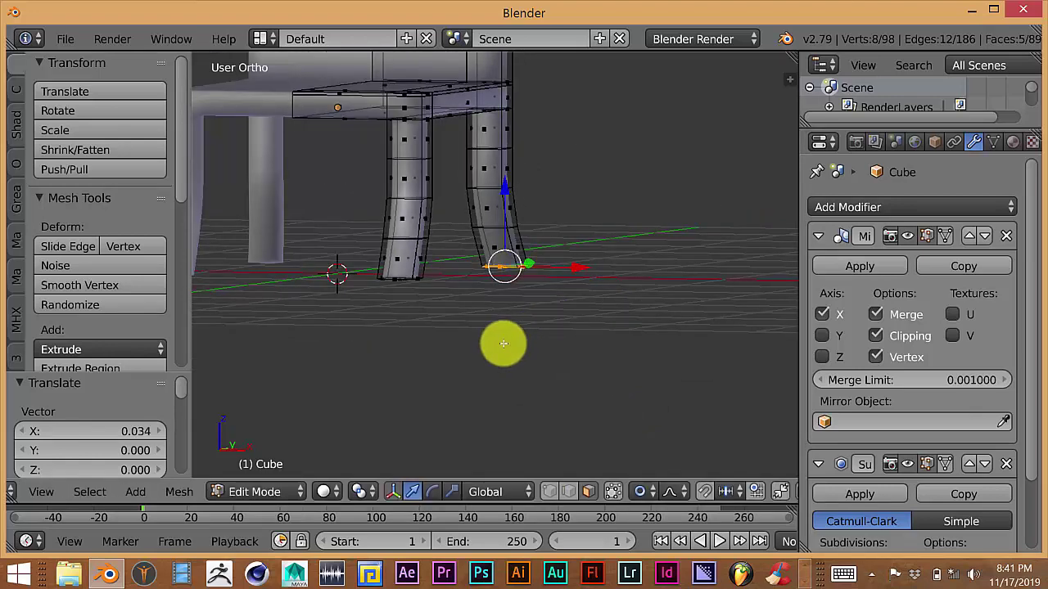
{"action": "key", "text": "KP_1"}
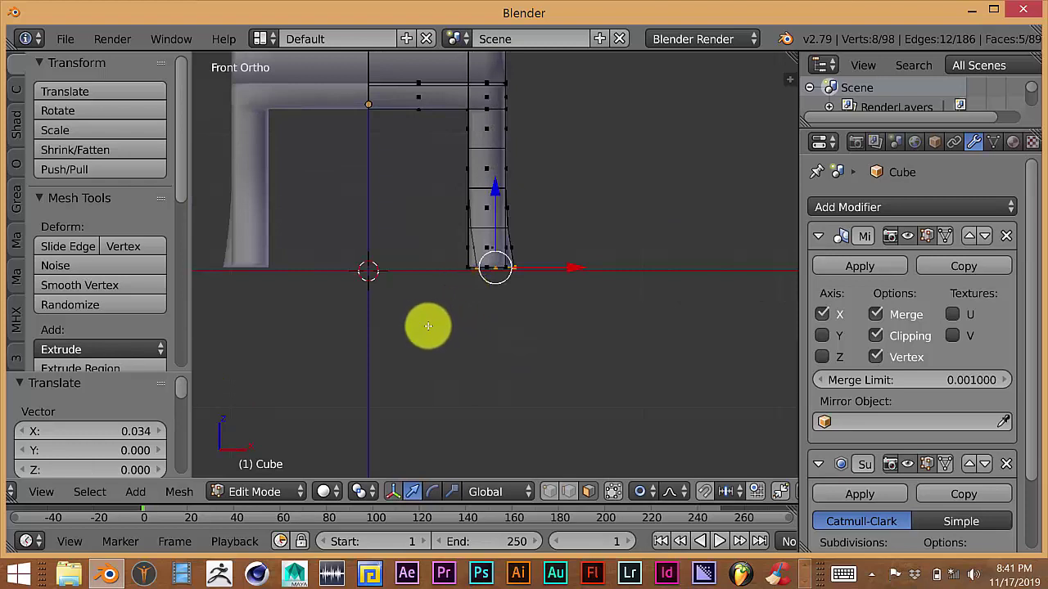
{"action": "middle_click_drag", "start_coordinate": [427, 325], "coordinate": [445, 346], "text": "shift"}
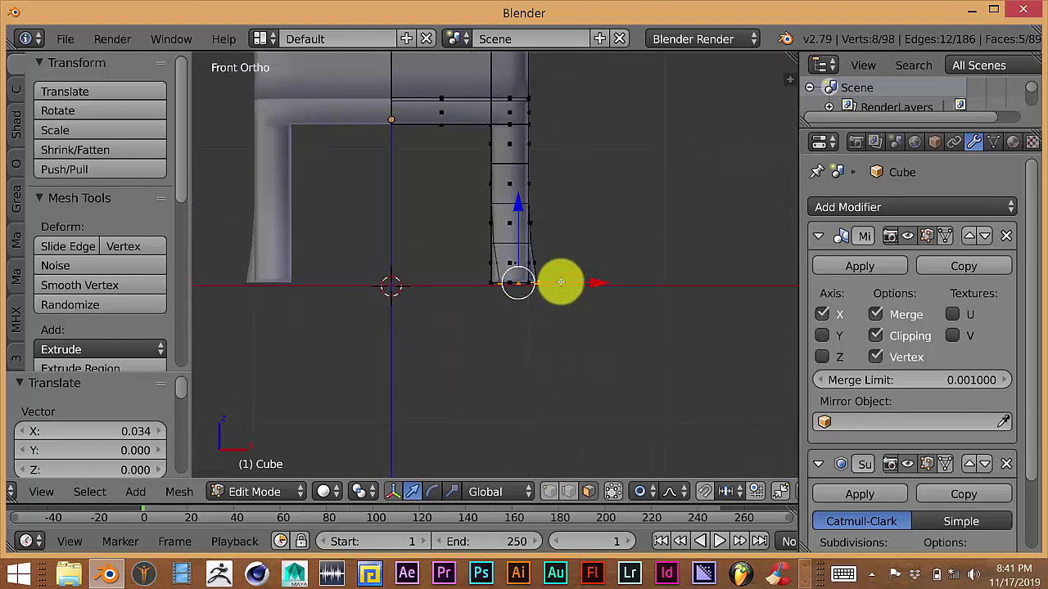
{"action": "scroll", "coordinate": [515, 253], "scroll_direction": "down", "scroll_amount": 2}
{"action": "scroll", "coordinate": [484, 247], "scroll_direction": "up", "scroll_amount": 2}
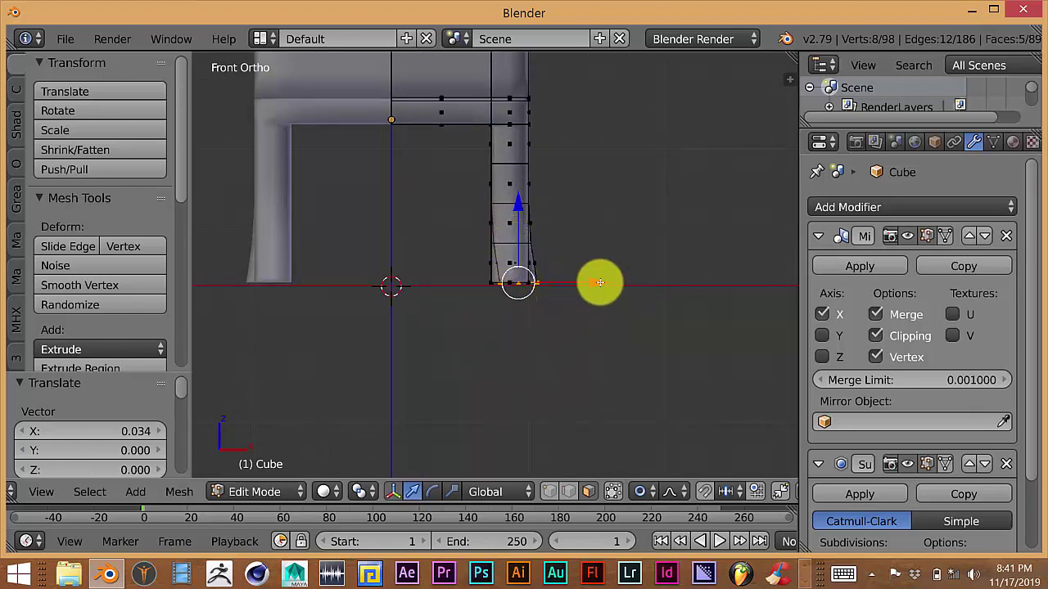
{"action": "scroll", "coordinate": [561, 274], "scroll_direction": "up", "scroll_amount": 2}
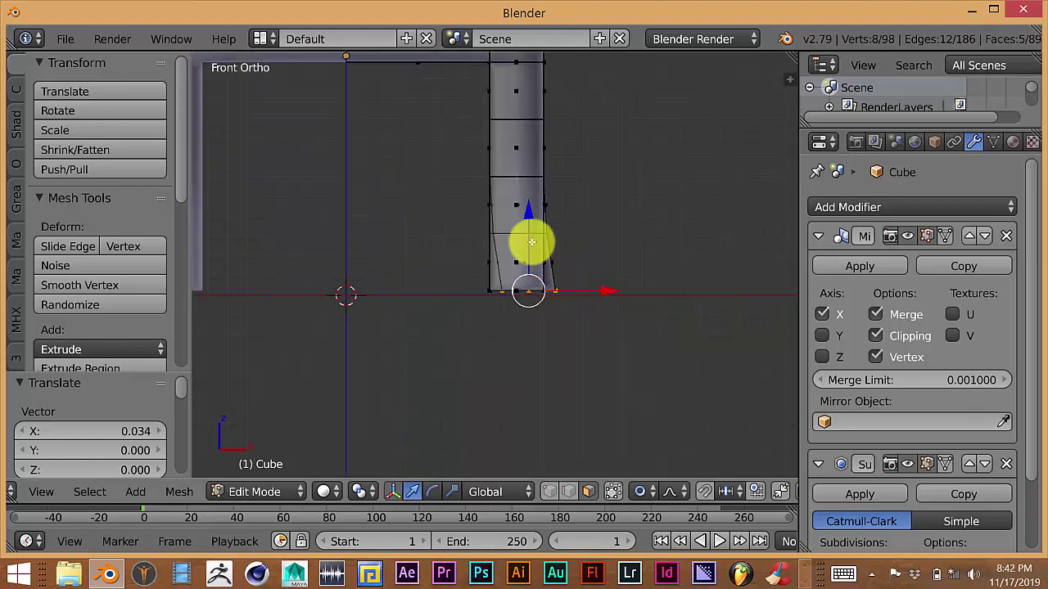
{"action": "scroll", "coordinate": [500, 235], "scroll_direction": "down", "scroll_amount": 2}
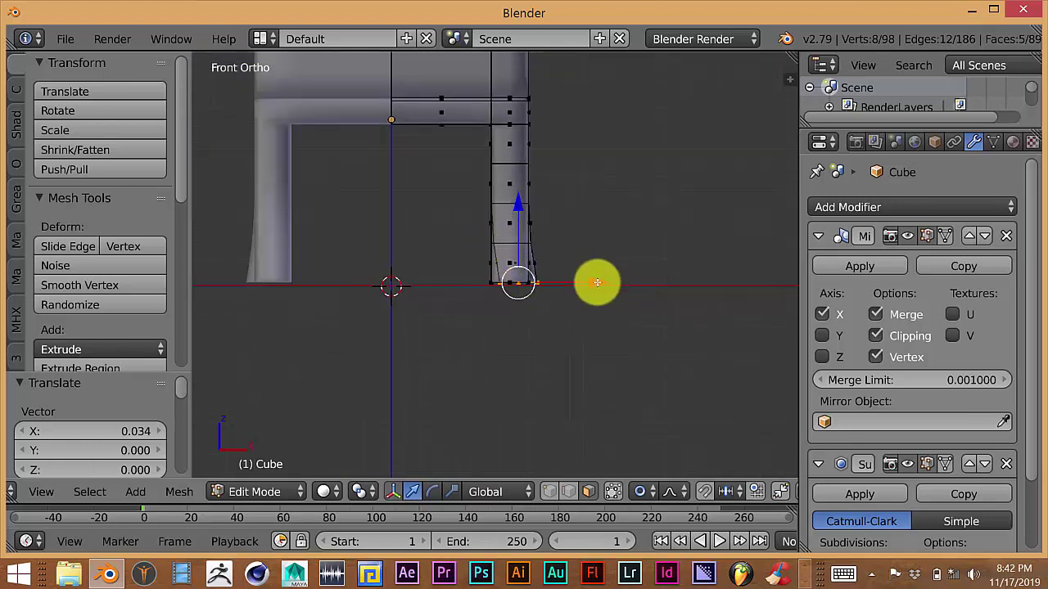
Step: Move the rear leg's foot outward about 0.088 along X with the proportional editing radius enlarged to about 0.91
{"action": "key", "text": "g"}
{"action": "scroll", "coordinate": [601, 283], "scroll_direction": "down", "scroll_amount": 3}
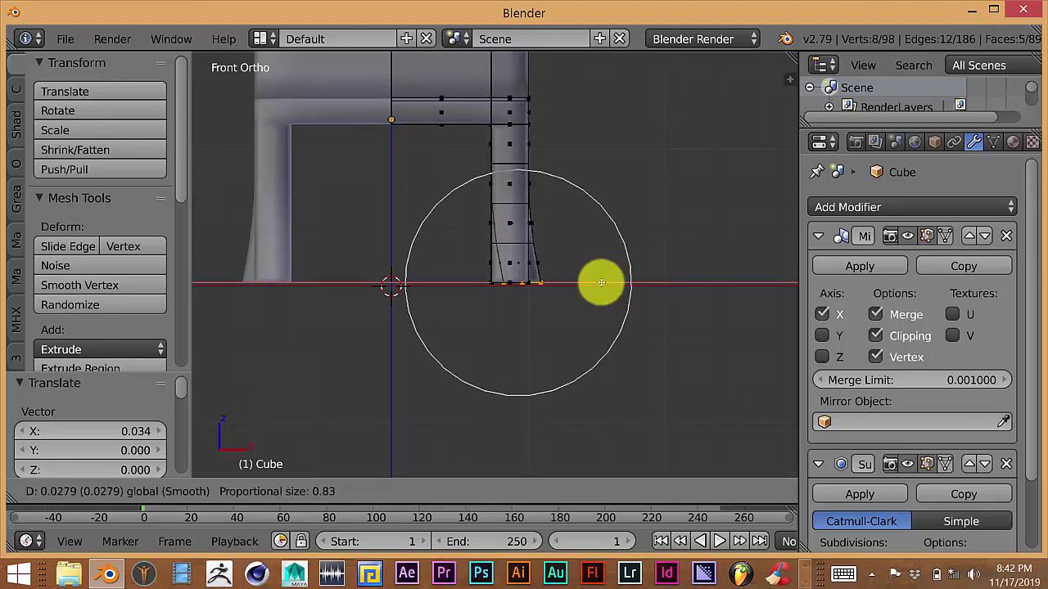
{"action": "scroll", "coordinate": [601, 283], "scroll_direction": "down", "scroll_amount": 1}
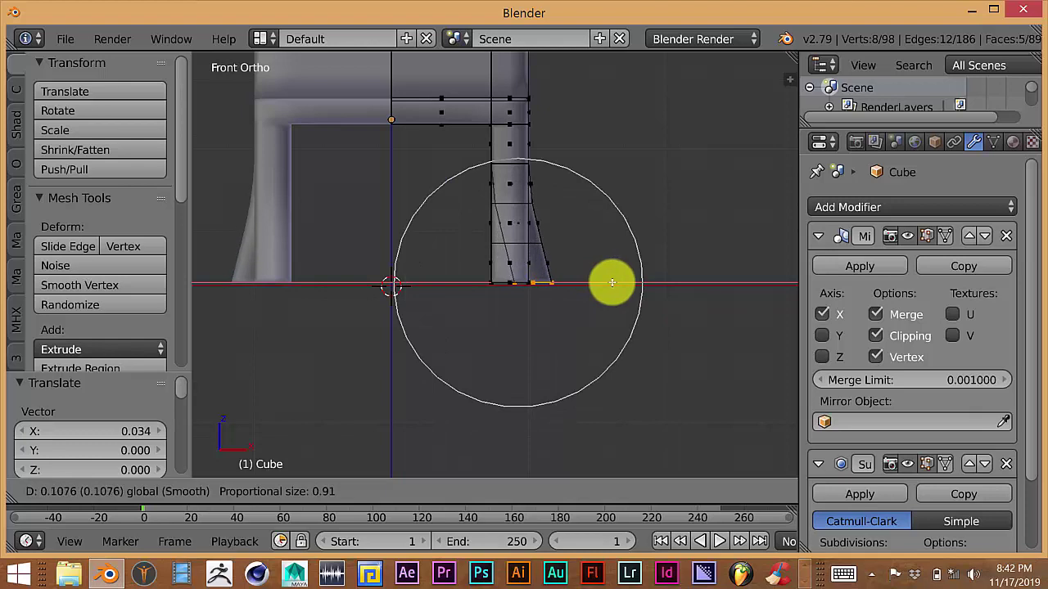
{"action": "left_click", "coordinate": [609, 282]}
{"action": "scroll", "coordinate": [596, 299], "scroll_direction": "down", "scroll_amount": 1}
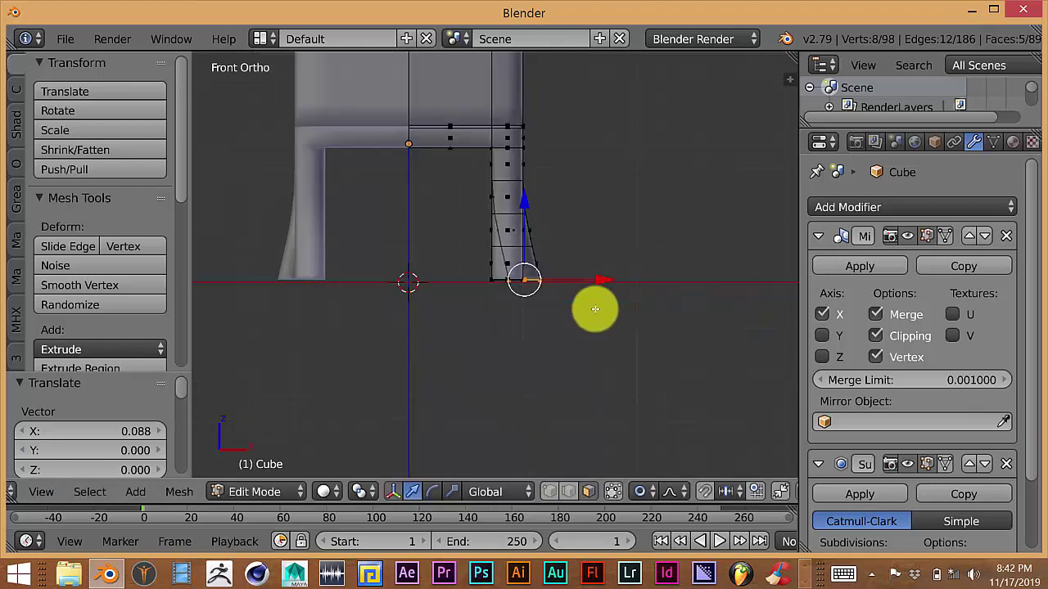
Step: Return to Object Mode and examine the curved legs, seat and straight backrest from several angles and in right side view
{"action": "key", "text": "Tab"}
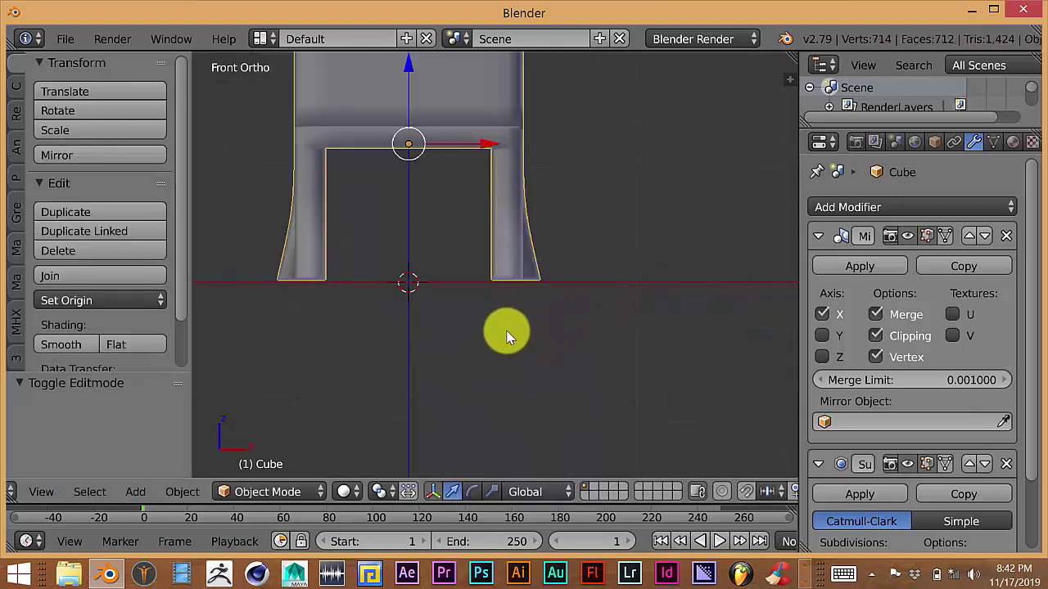
{"action": "scroll", "coordinate": [507, 335], "scroll_direction": "down", "scroll_amount": 2}
{"action": "middle_click_drag", "start_coordinate": [507, 334], "coordinate": [522, 360]}
{"action": "scroll", "coordinate": [433, 350], "scroll_direction": "up", "scroll_amount": 5}
{"action": "scroll", "coordinate": [487, 355], "scroll_direction": "down", "scroll_amount": 3}
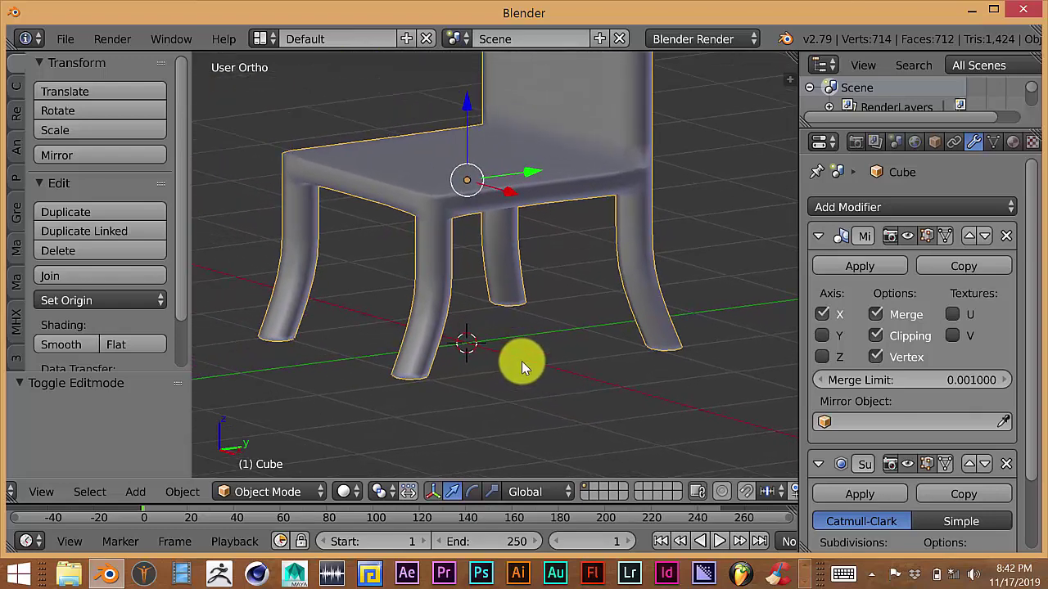
{"action": "scroll", "coordinate": [513, 348], "scroll_direction": "up", "scroll_amount": 3}
{"action": "middle_click_drag", "start_coordinate": [460, 351], "coordinate": [501, 358]}
{"action": "scroll", "coordinate": [559, 362], "scroll_direction": "down", "scroll_amount": 2}
{"action": "scroll", "coordinate": [435, 402], "scroll_direction": "up", "scroll_amount": 3}
{"action": "scroll", "coordinate": [434, 393], "scroll_direction": "down", "scroll_amount": 2}
{"action": "scroll", "coordinate": [505, 328], "scroll_direction": "up", "scroll_amount": 2}
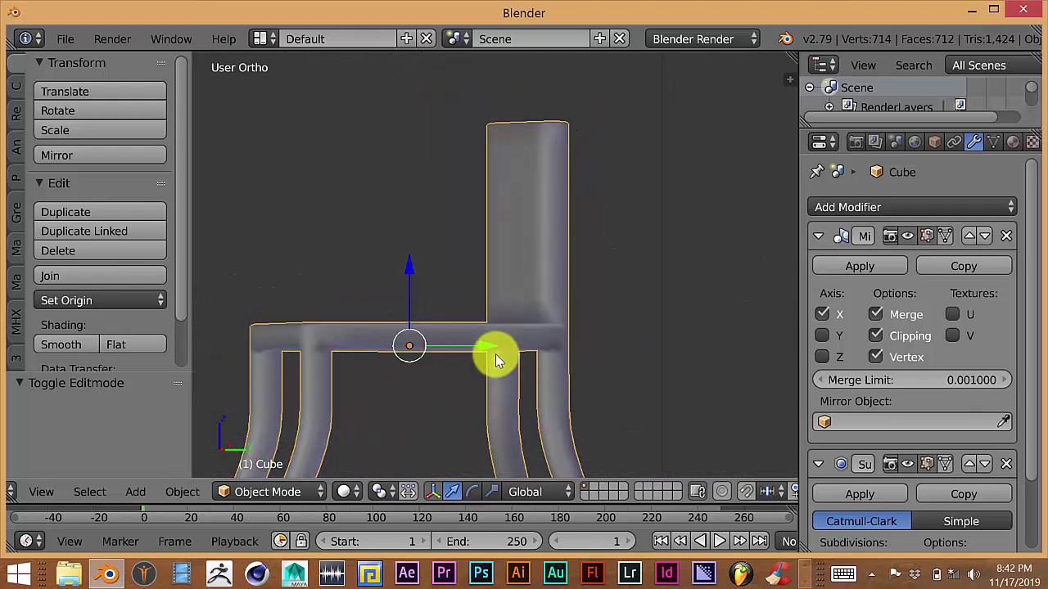
{"action": "key", "text": "KP_3"}
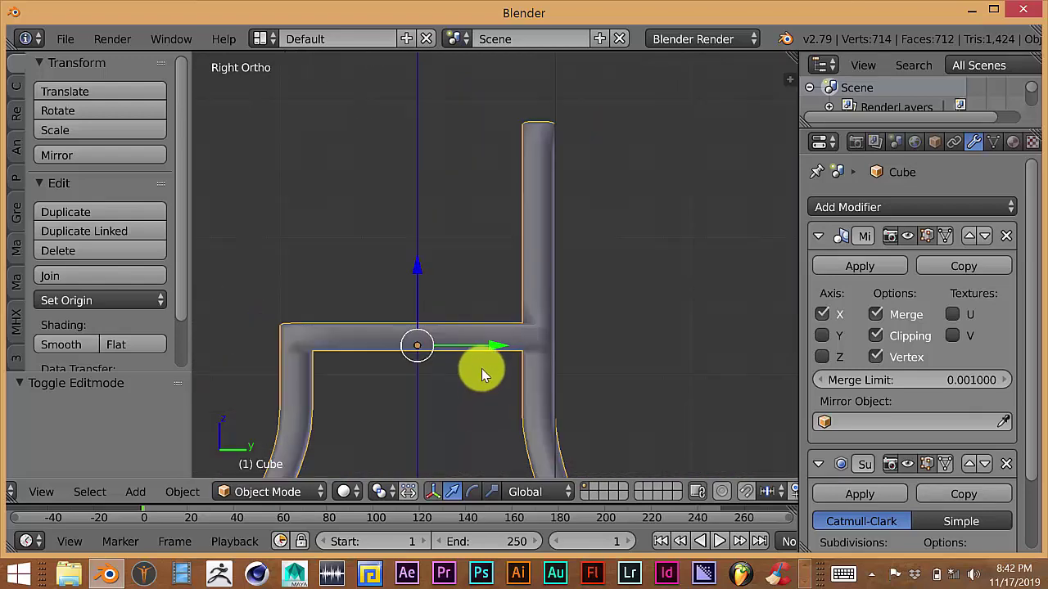
{"action": "middle_click_drag", "start_coordinate": [481, 368], "coordinate": [492, 394], "text": "shift"}
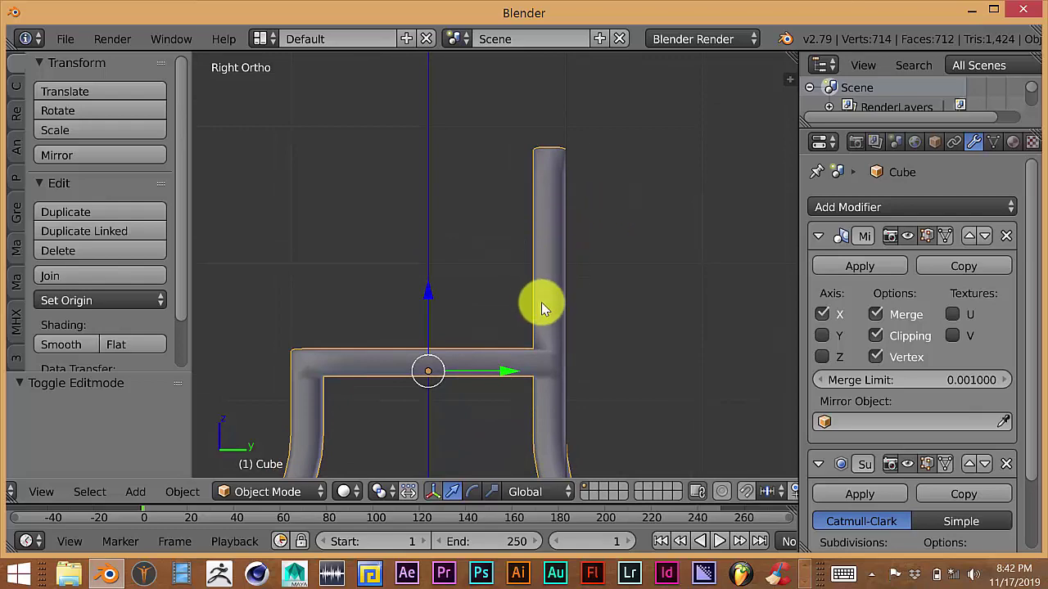
{"action": "middle_click_drag", "start_coordinate": [543, 286], "coordinate": [588, 311]}
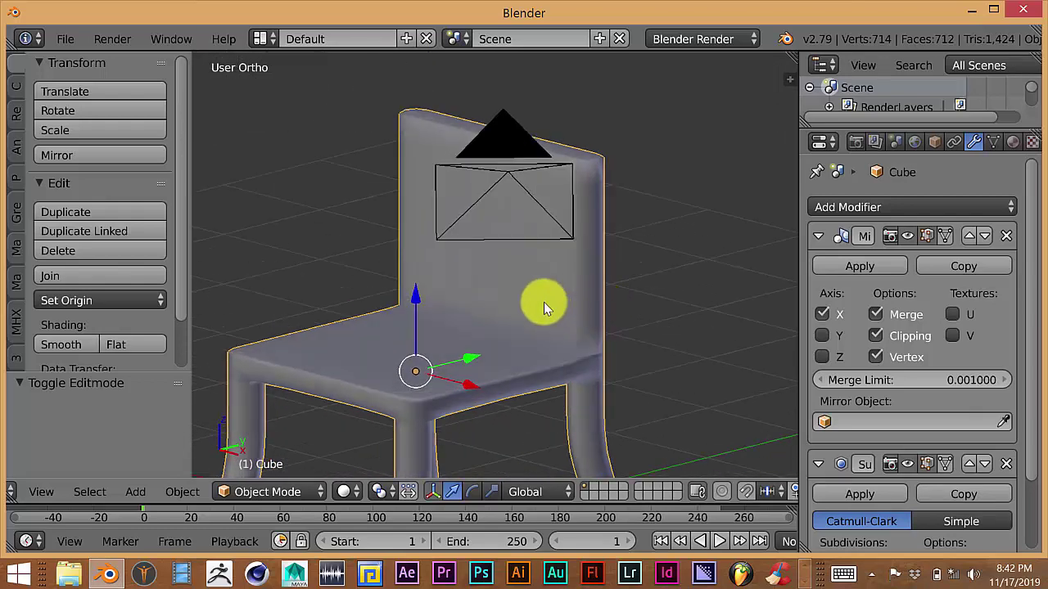
Step: In front view, enter Edit Mode and add one centred vertical loop cut through the modelled half of the backrest and seat
{"action": "key", "text": "KP_6"}
{"action": "key", "text": "KP_1"}
{"action": "middle_click_drag", "start_coordinate": [499, 293], "coordinate": [532, 311], "text": "shift"}
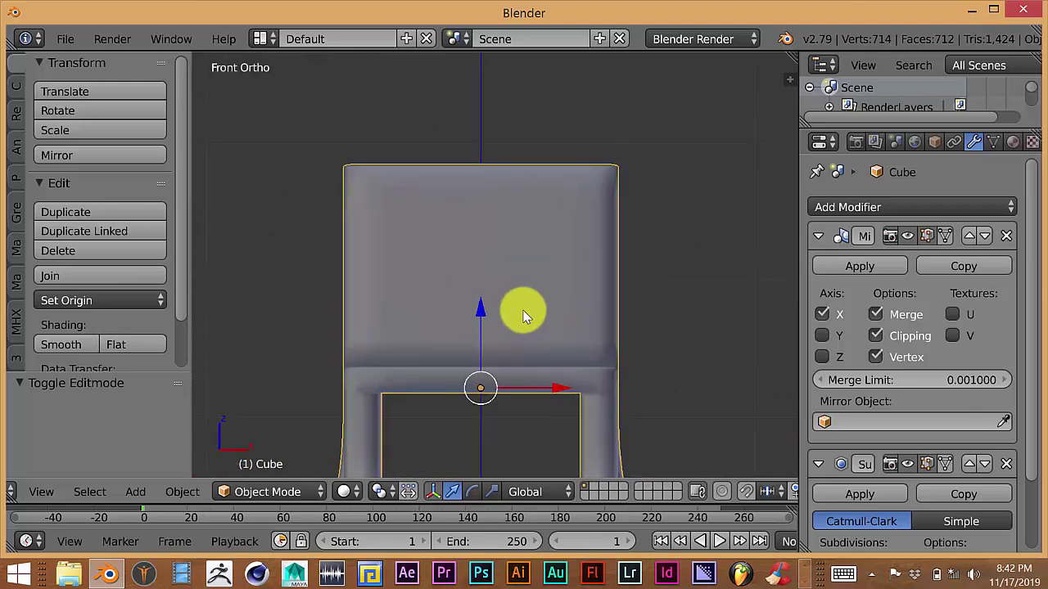
{"action": "key", "text": "Tab"}
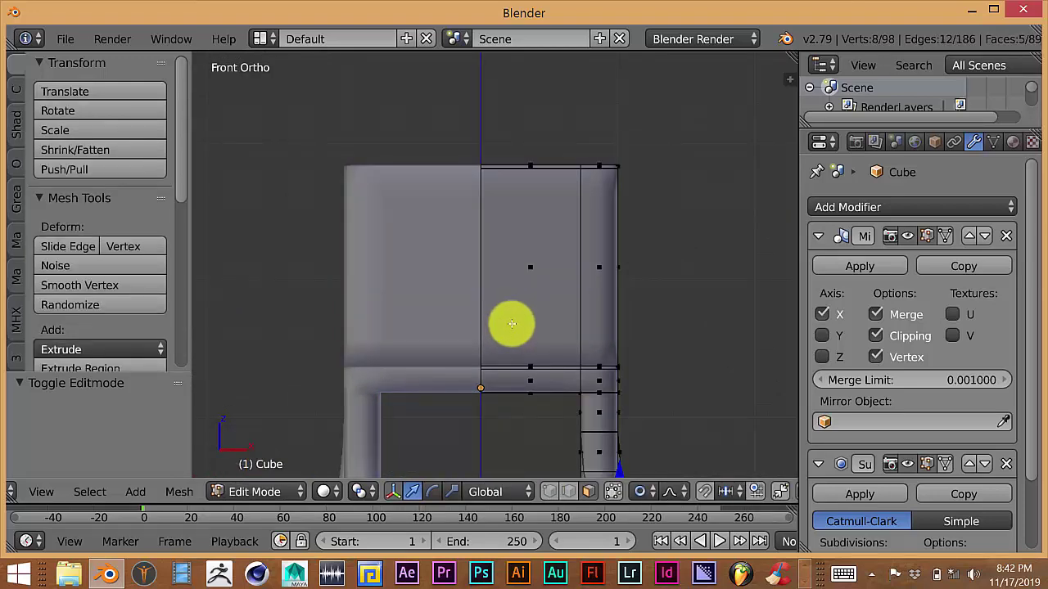
{"action": "scroll", "coordinate": [545, 227], "scroll_direction": "up", "scroll_amount": 1}
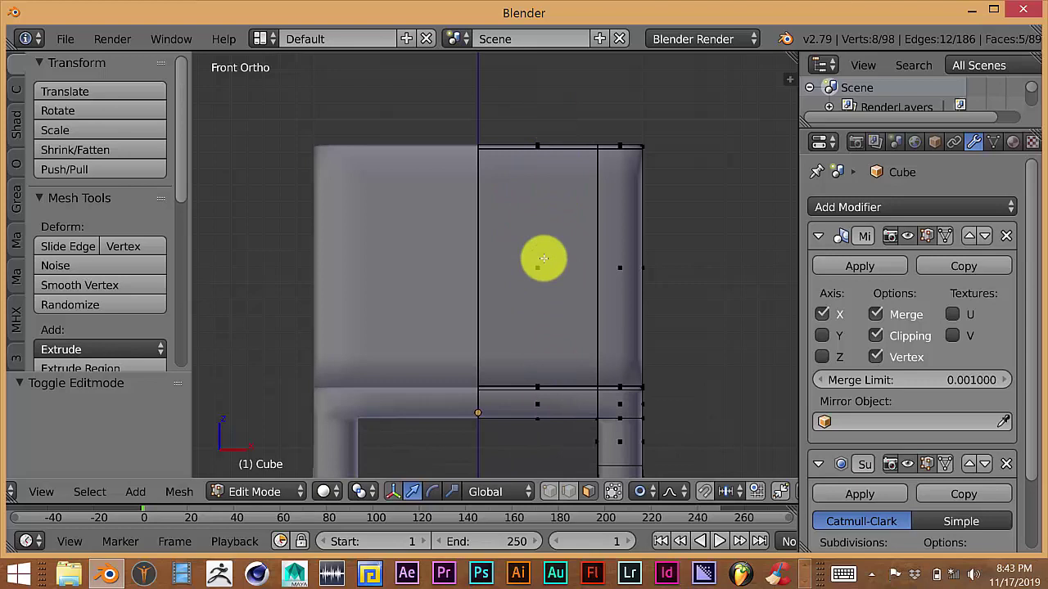
{"action": "key", "text": "ctrl+r"}
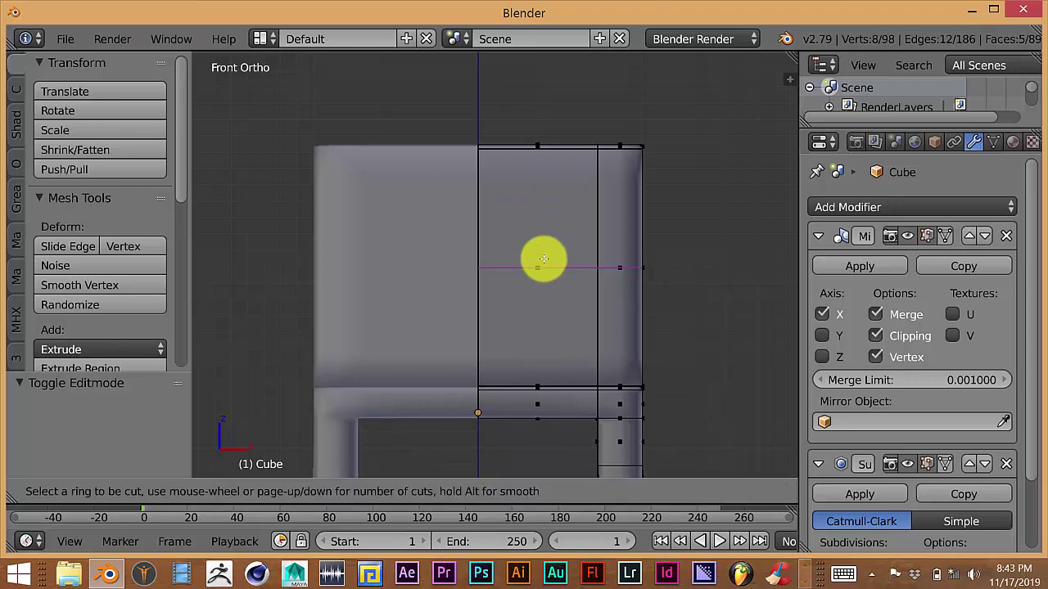
{"action": "left_click", "coordinate": [553, 162]}
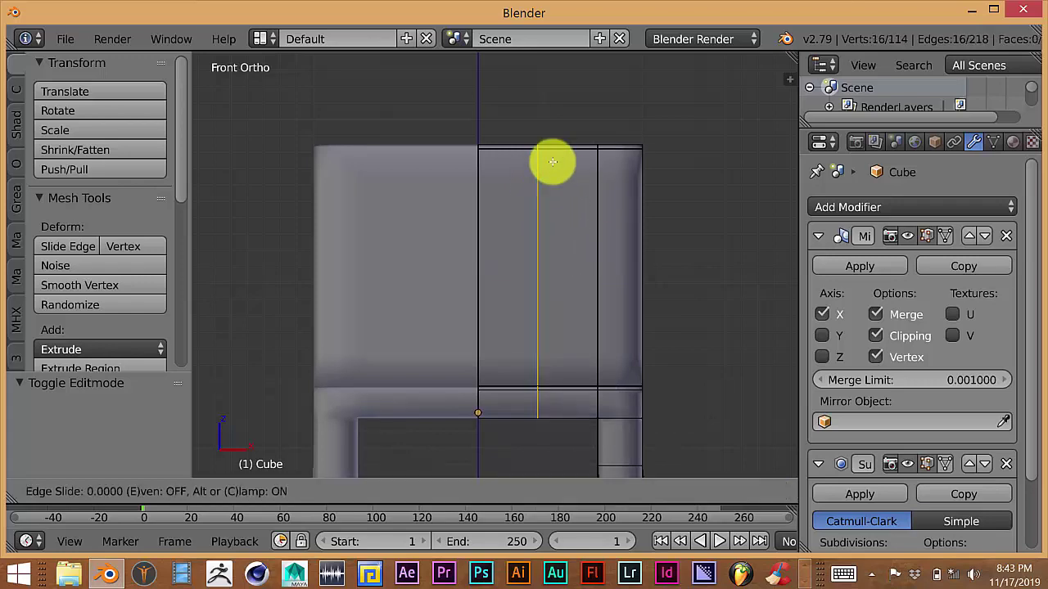
{"action": "left_click", "coordinate": [552, 163]}
Step: Switch to vertex selection, deselect everything and select the four vertices where the new loop crosses the backrest's top
{"action": "middle_click_drag", "start_coordinate": [554, 253], "coordinate": [537, 277]}
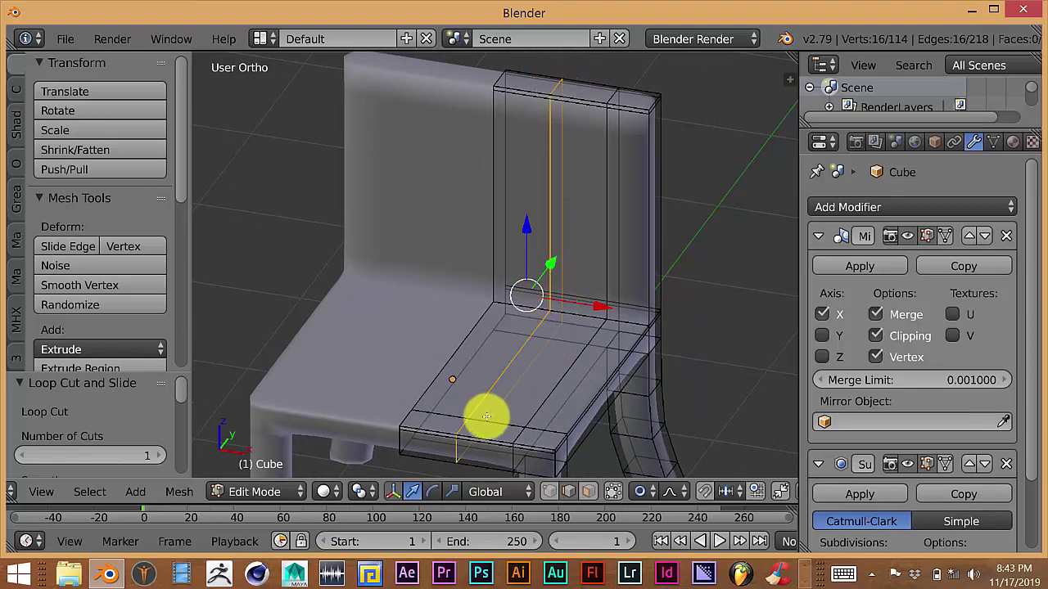
{"action": "left_click", "coordinate": [553, 490]}
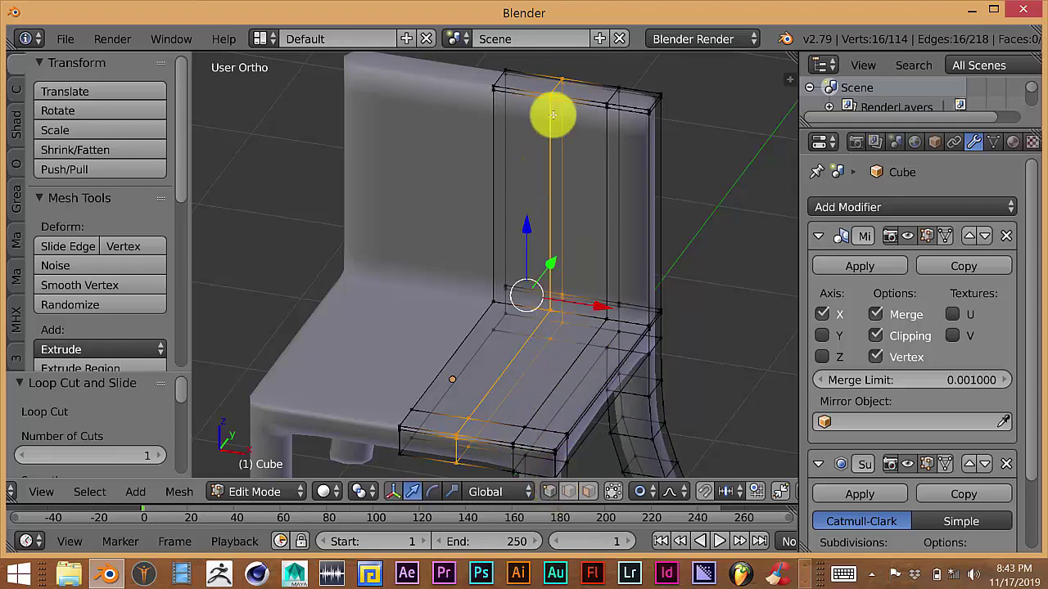
{"action": "middle_click_drag", "start_coordinate": [529, 158], "coordinate": [530, 222], "text": "shift"}
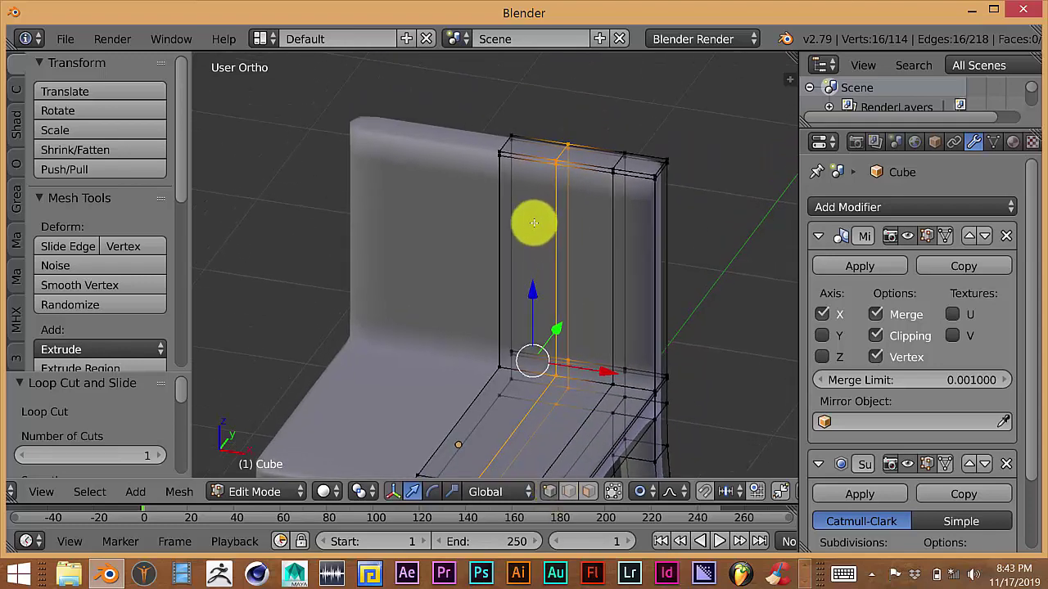
{"action": "key", "text": "a"}
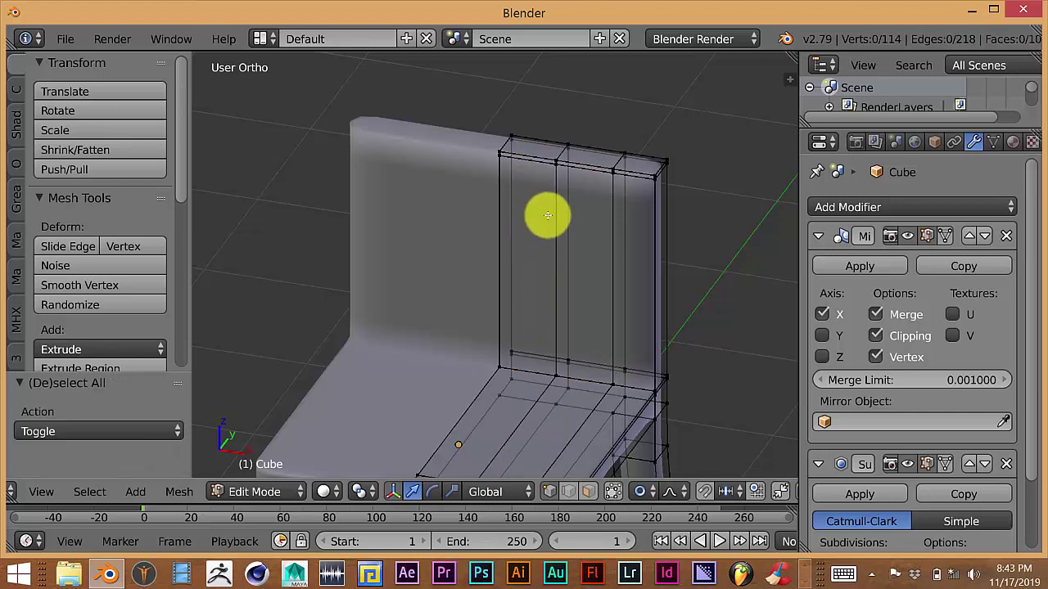
{"action": "middle_click_drag", "start_coordinate": [547, 220], "coordinate": [547, 220]}
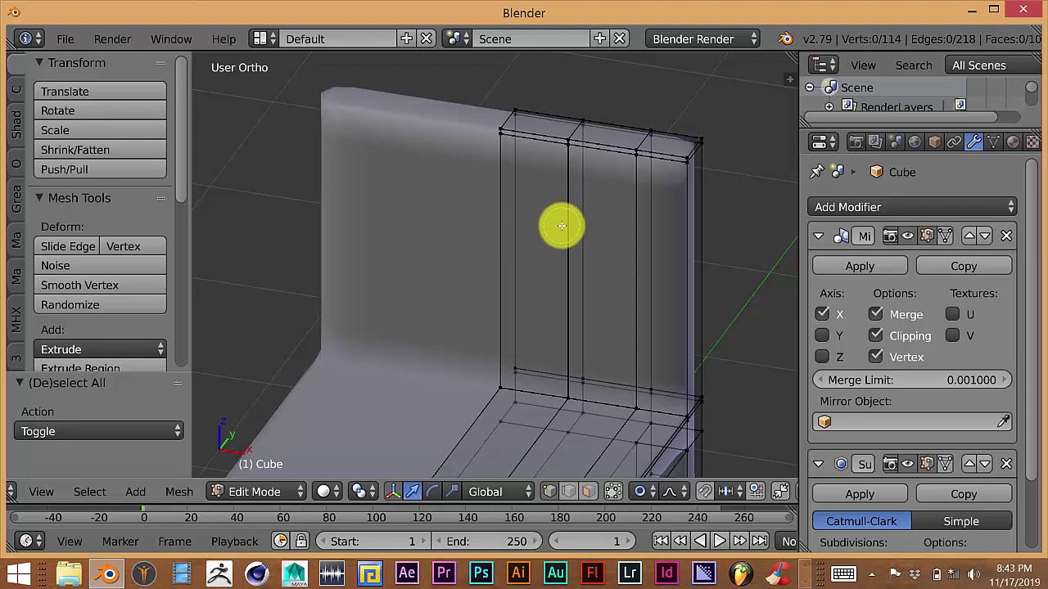
{"action": "right_click", "coordinate": [566, 151]}
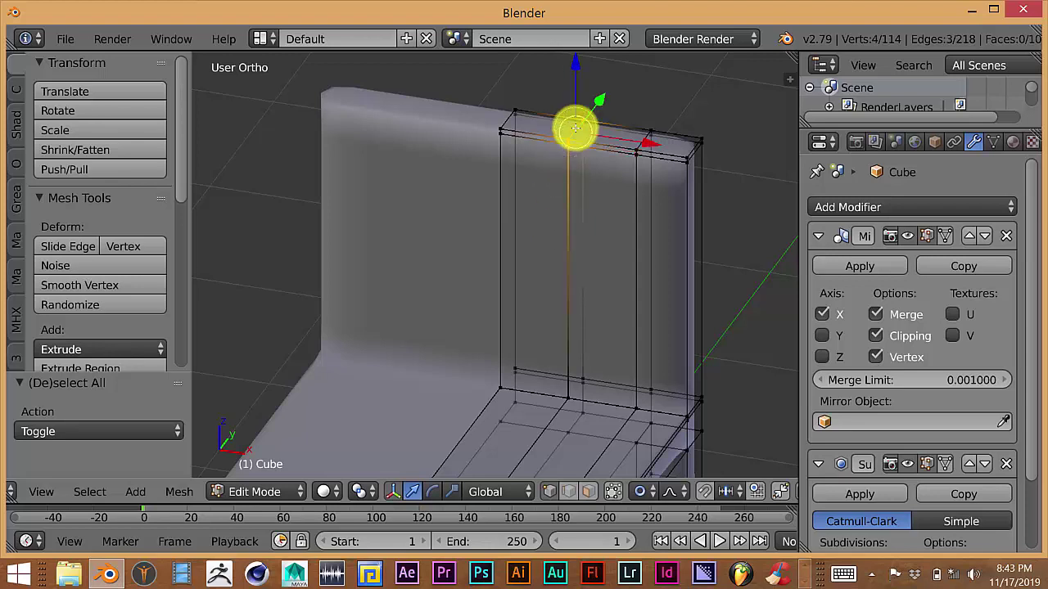
{"action": "right_click", "coordinate": [575, 130], "text": "shift"}
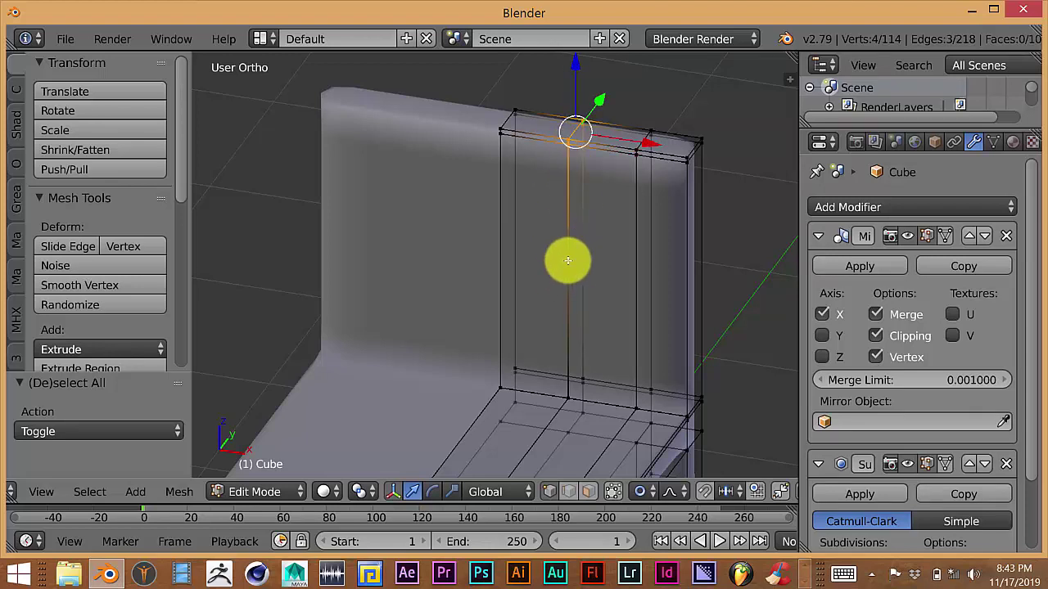
Step: Try to move the loop's selected top vertices backward about 0.165 along Y with proportional editing, and undo it
{"action": "middle_click_drag", "start_coordinate": [567, 264], "coordinate": [545, 294]}
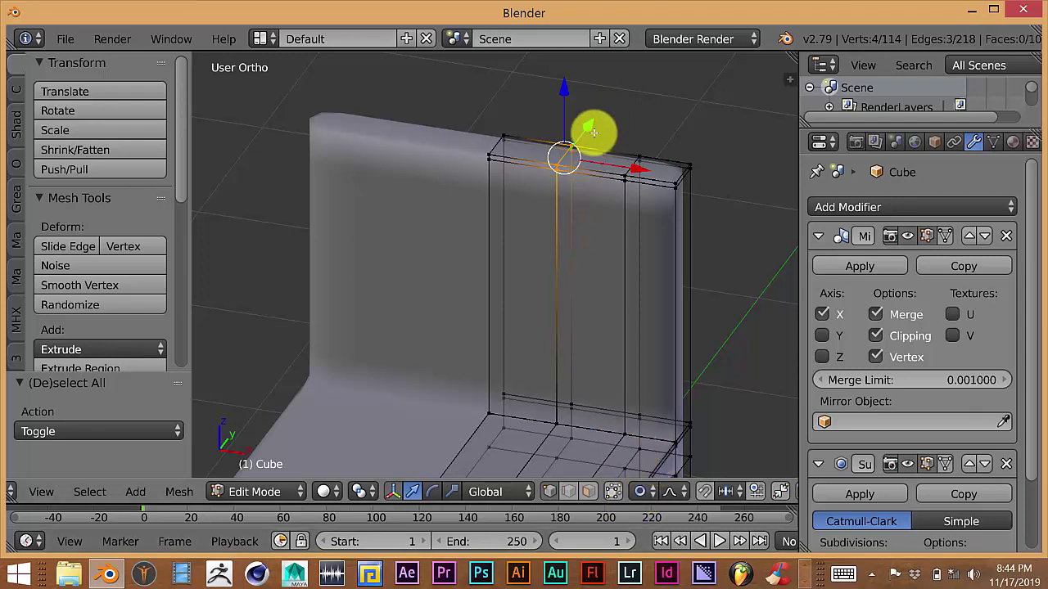
{"action": "scroll", "coordinate": [566, 311], "scroll_direction": "down", "scroll_amount": 1}
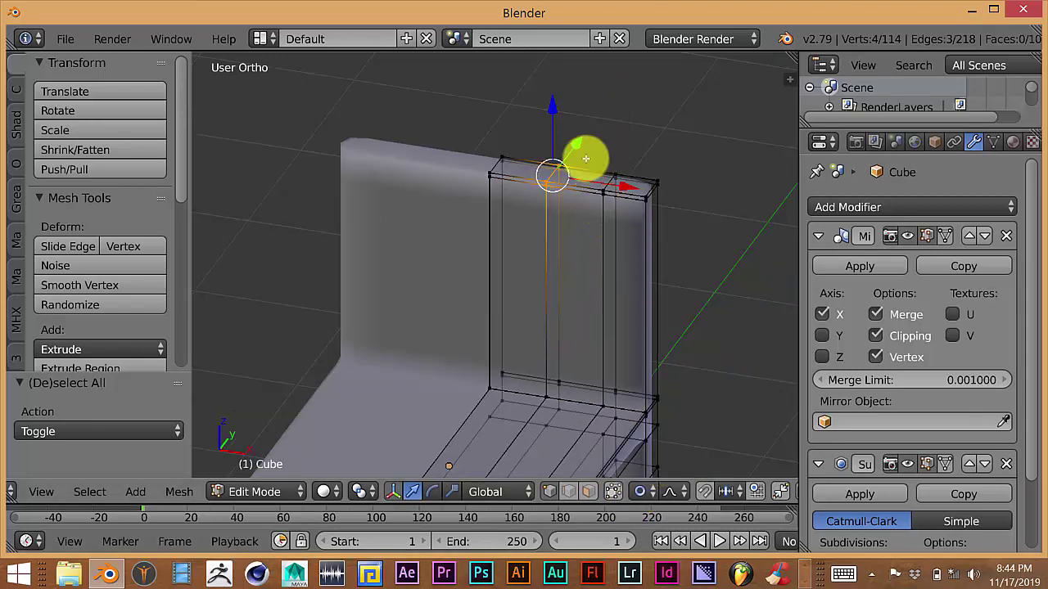
{"action": "left_click_drag", "start_coordinate": [575, 143], "coordinate": [593, 144]}
{"action": "scroll", "coordinate": [589, 140], "scroll_direction": "down", "scroll_amount": 3}
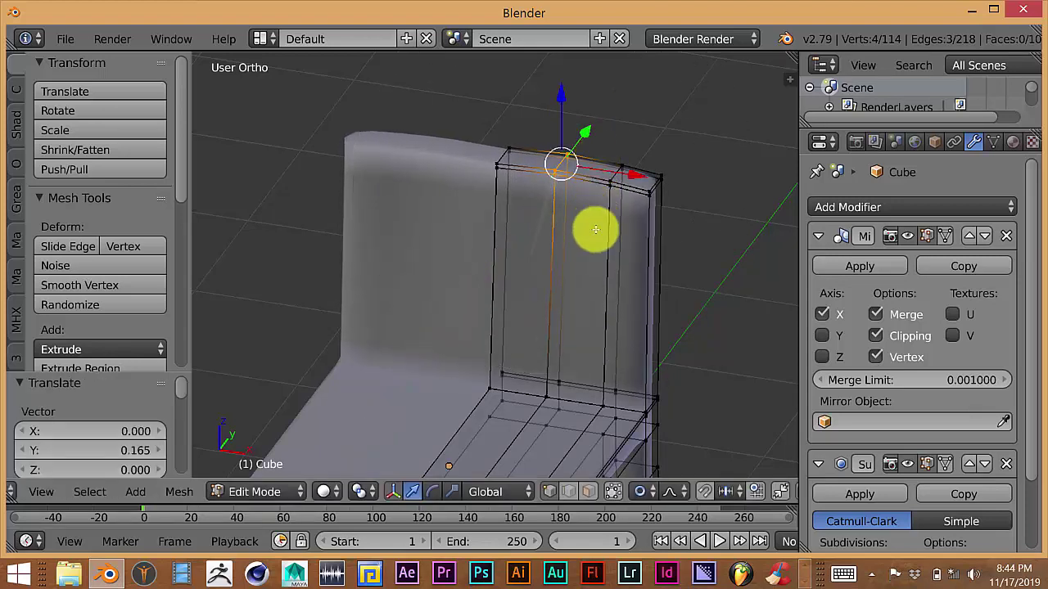
{"action": "key", "text": "ctrl+z"}
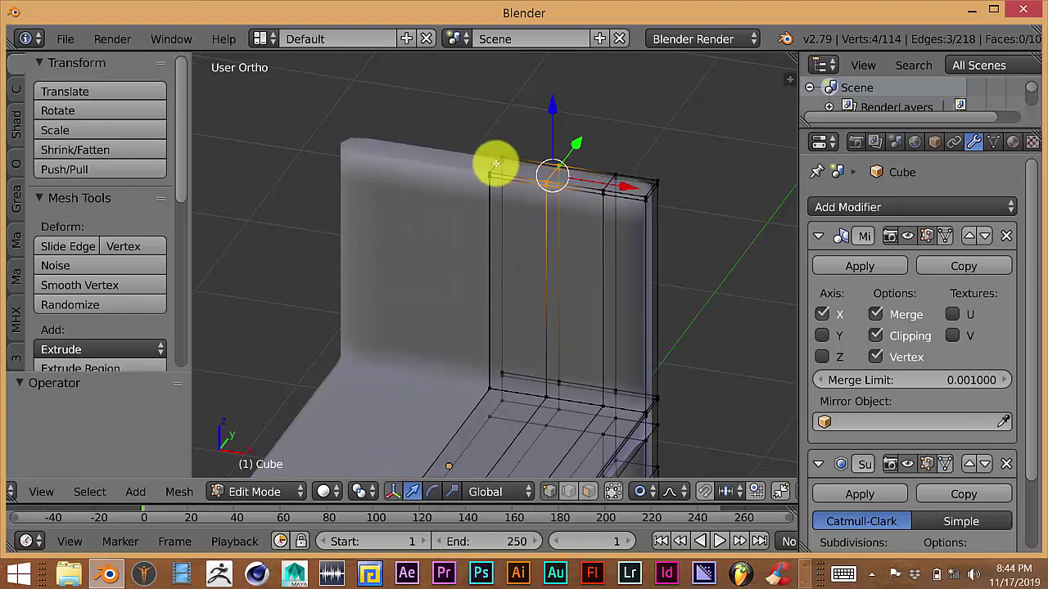
Step: Select the four top vertices on the backrest's mirror centre line and deselect those of the neighbouring loop
{"action": "right_click", "coordinate": [489, 204]}
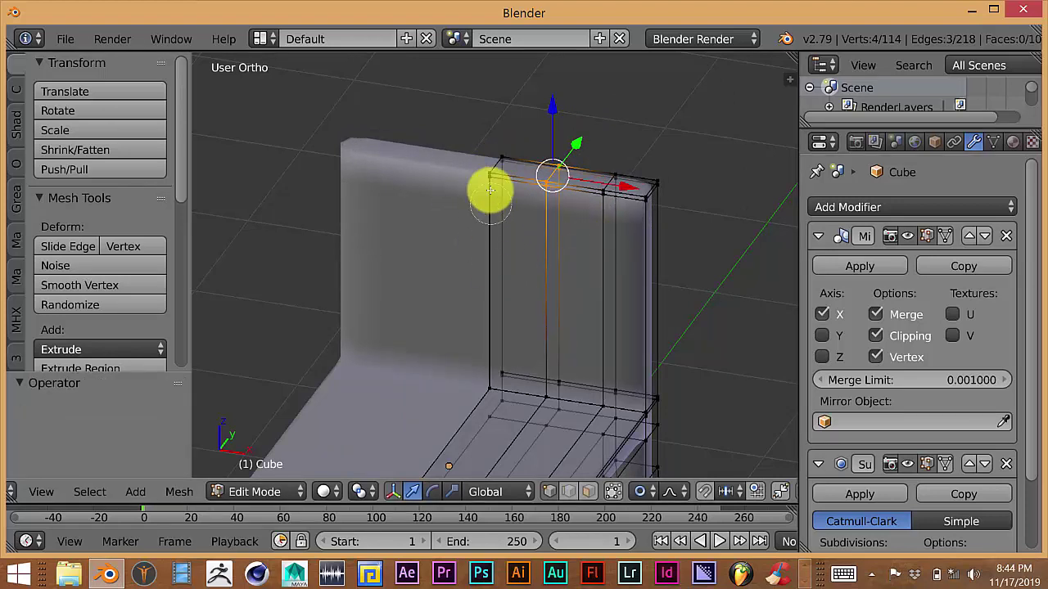
{"action": "right_click", "coordinate": [497, 164], "text": "alt+shift"}
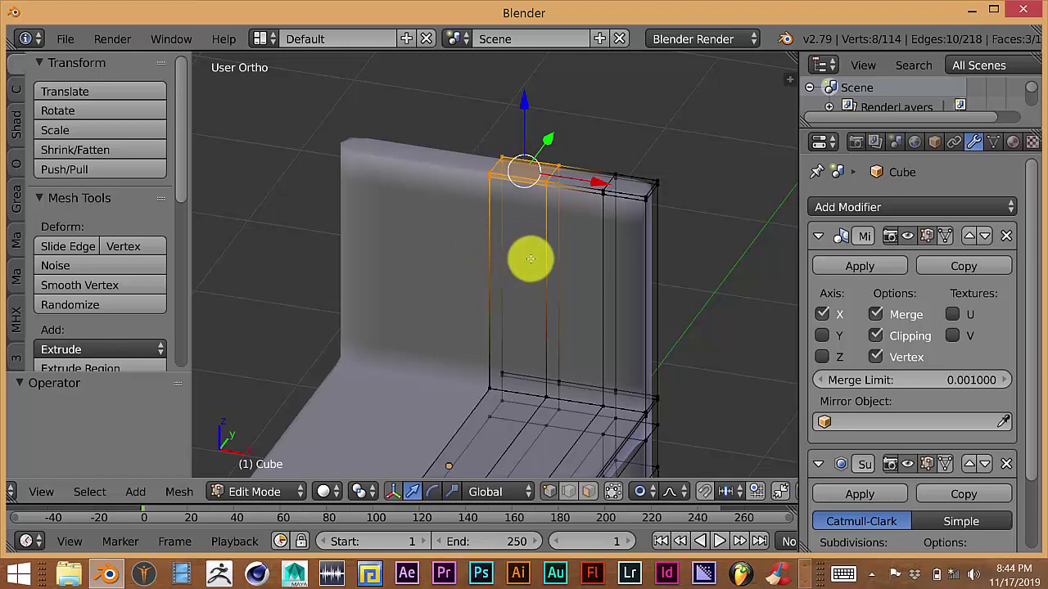
{"action": "scroll", "coordinate": [548, 270], "scroll_direction": "up", "scroll_amount": 2}
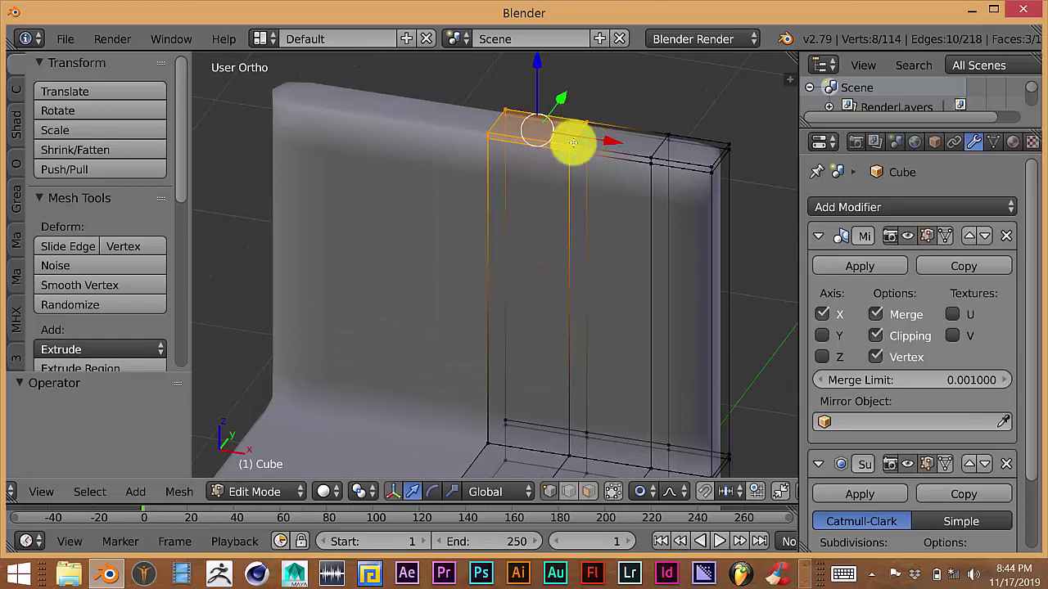
{"action": "left_click", "coordinate": [640, 491]}
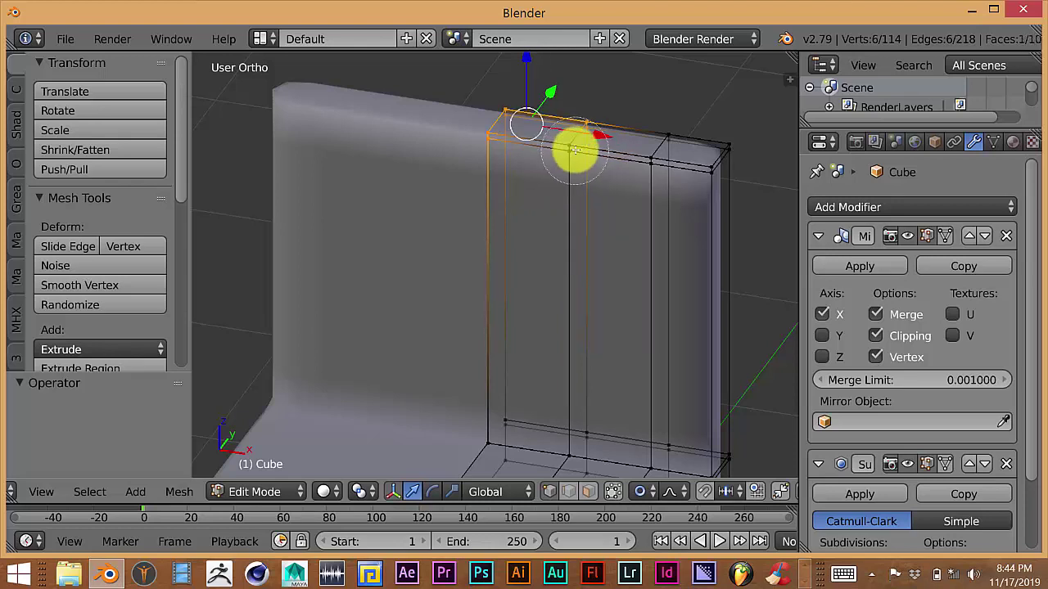
{"action": "right_click", "coordinate": [577, 147], "text": "shift"}
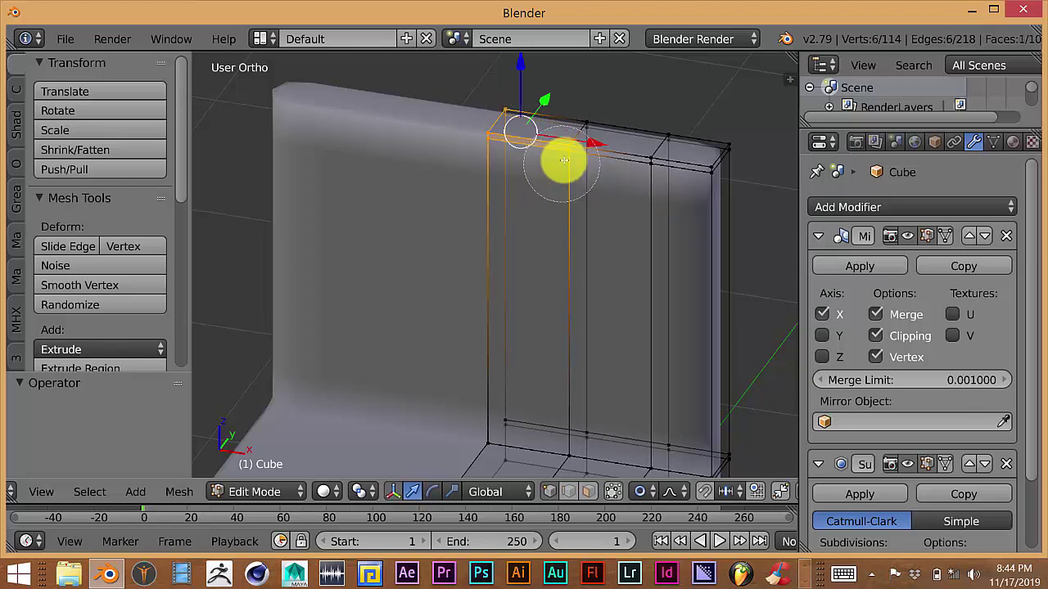
{"action": "right_click", "coordinate": [566, 155], "text": "alt+shift"}
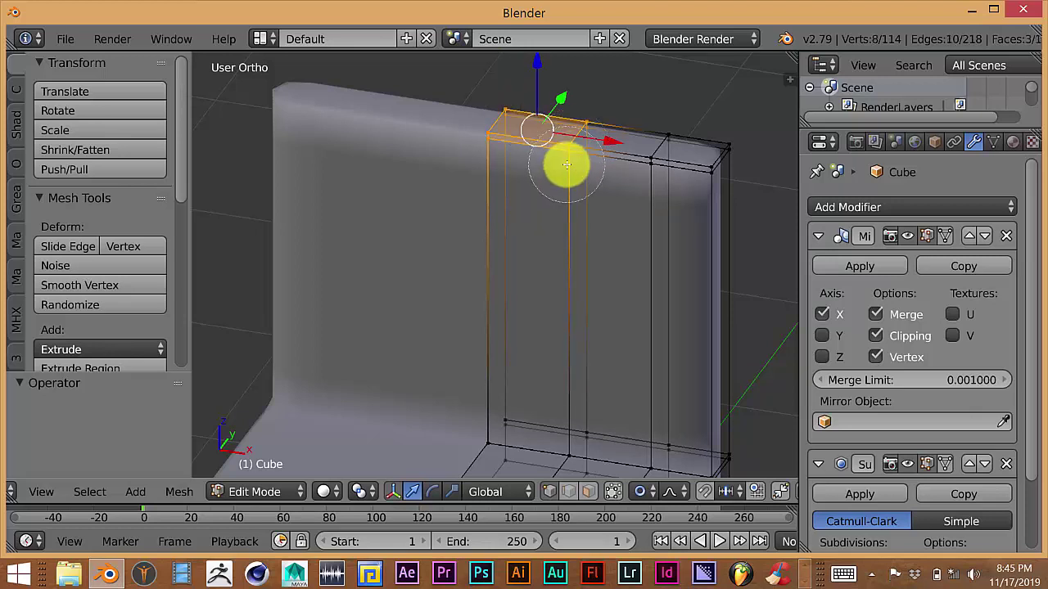
{"action": "right_click", "coordinate": [567, 165], "text": "alt+shift"}
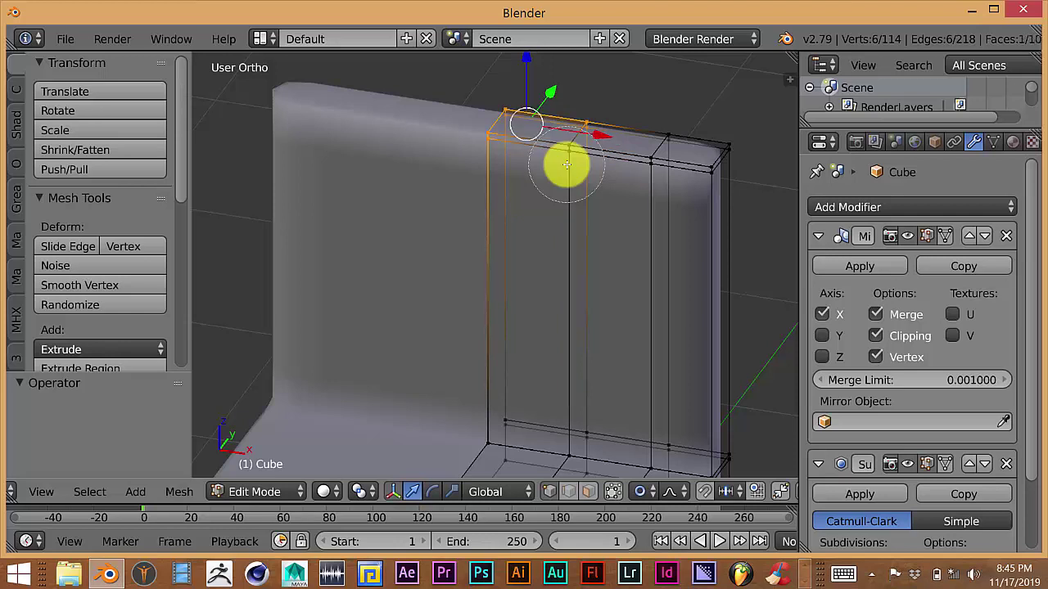
{"action": "right_click", "coordinate": [573, 149], "text": "alt+shift"}
Step: Move the backrest's top centre vertices backward about 0.265 along Y with proportional editing, and return to Object Mode to check the curve
{"action": "middle_click_drag", "start_coordinate": [573, 270], "coordinate": [542, 323]}
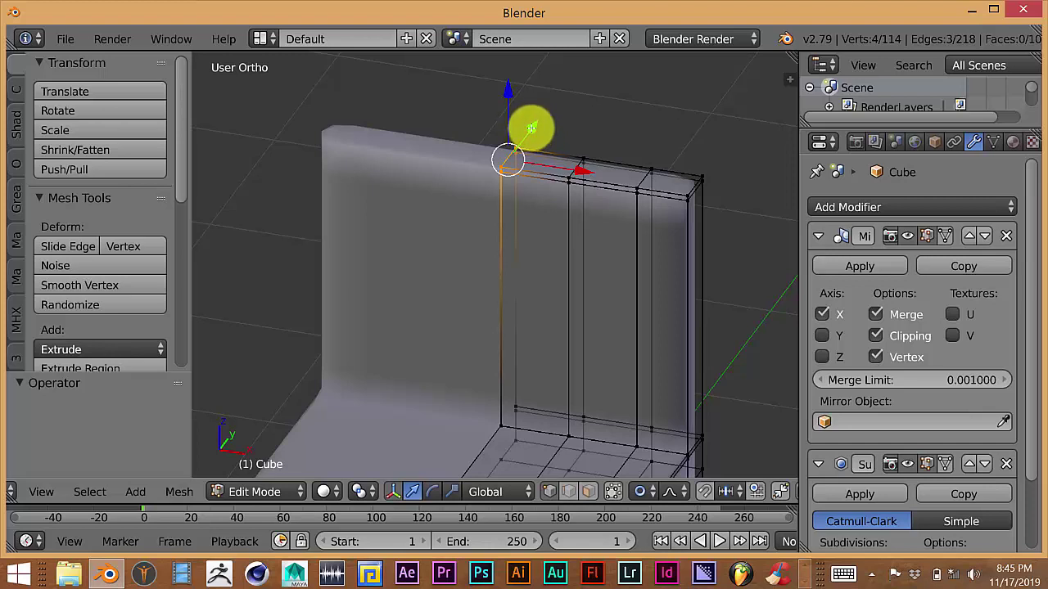
{"action": "left_click_drag", "start_coordinate": [532, 128], "coordinate": [555, 111]}
{"action": "scroll", "coordinate": [545, 115], "scroll_direction": "down", "scroll_amount": 1}
{"action": "scroll", "coordinate": [549, 113], "scroll_direction": "down", "scroll_amount": 1}
{"action": "scroll", "coordinate": [553, 109], "scroll_direction": "down", "scroll_amount": 1}
{"action": "scroll", "coordinate": [555, 111], "scroll_direction": "down", "scroll_amount": 1}
{"action": "middle_click_drag", "start_coordinate": [552, 212], "coordinate": [486, 275]}
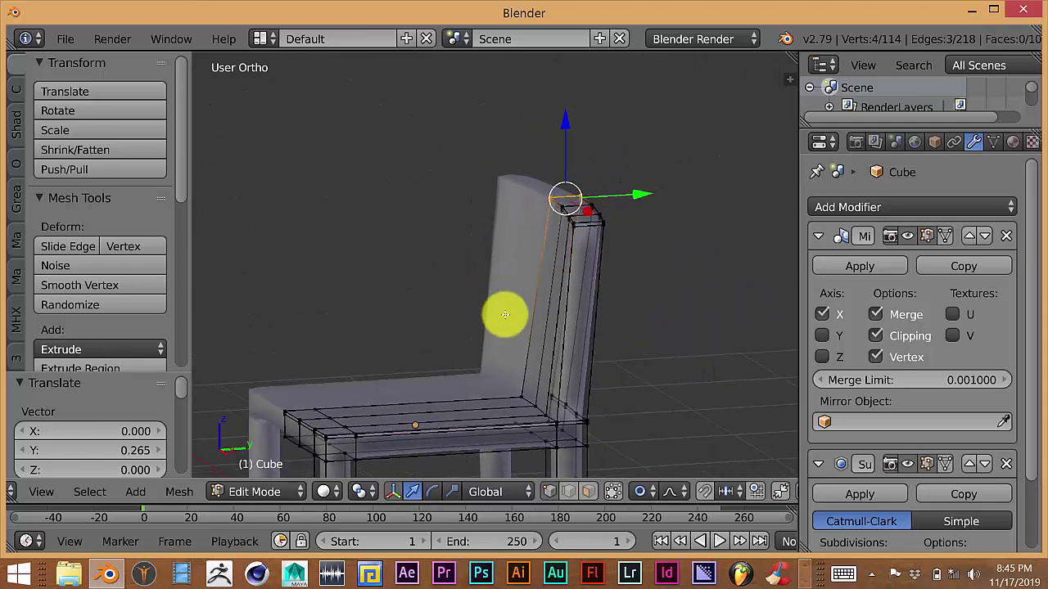
{"action": "key", "text": "Tab"}
{"action": "middle_click_drag", "start_coordinate": [517, 332], "coordinate": [606, 330]}
{"action": "scroll", "coordinate": [569, 299], "scroll_direction": "up", "scroll_amount": 3}
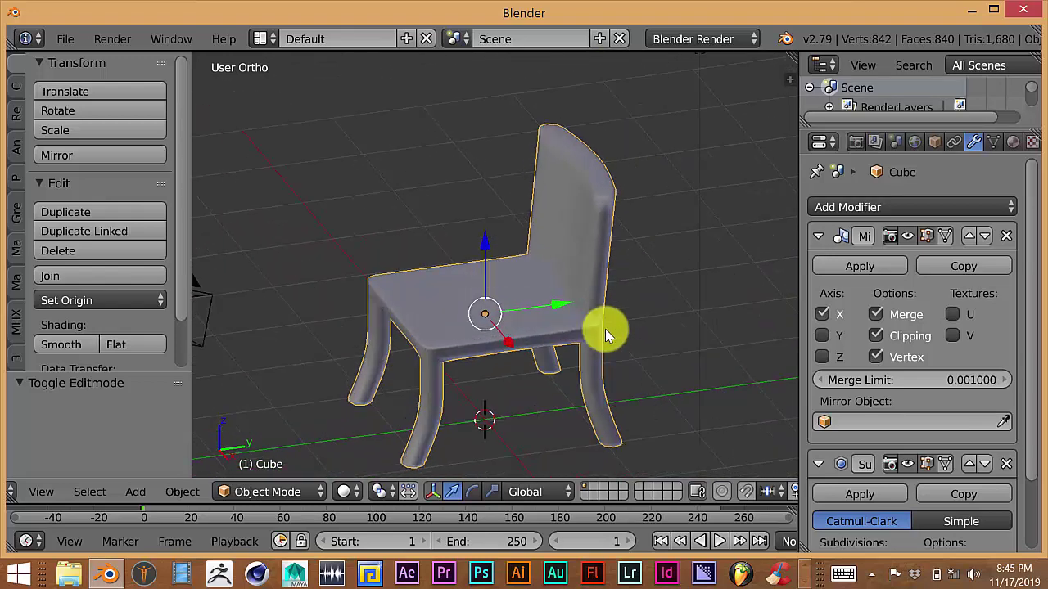
Step: Review the curved backrest, return to Edit Mode, limit selection to visible geometry and disable proportional editing
{"action": "scroll", "coordinate": [605, 330], "scroll_direction": "up", "scroll_amount": 2}
{"action": "middle_click_drag", "start_coordinate": [586, 378], "coordinate": [647, 321]}
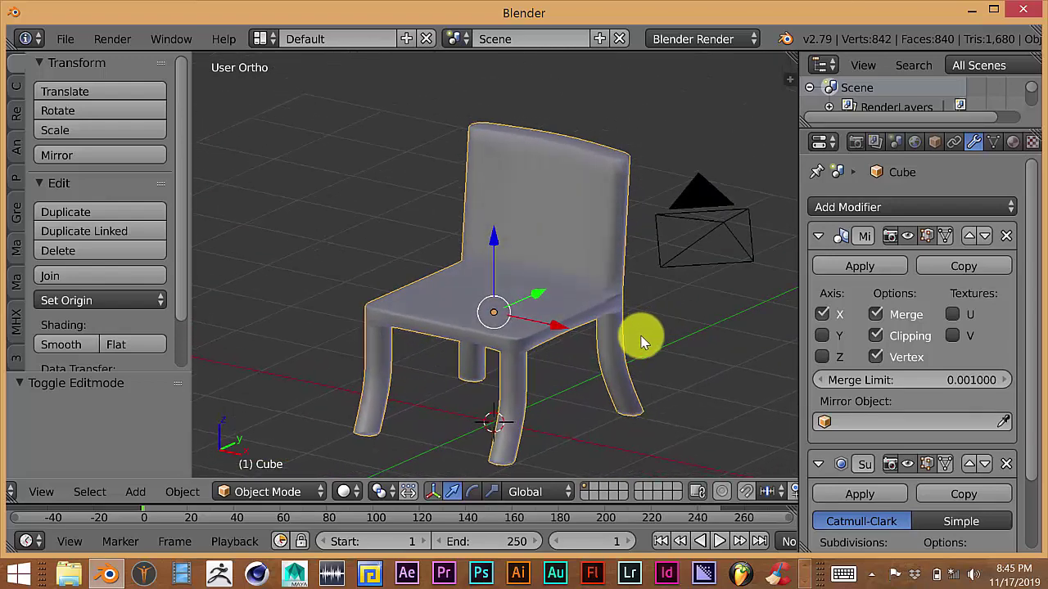
{"action": "scroll", "coordinate": [609, 355], "scroll_direction": "up", "scroll_amount": 4}
{"action": "scroll", "coordinate": [605, 365], "scroll_direction": "down", "scroll_amount": 3}
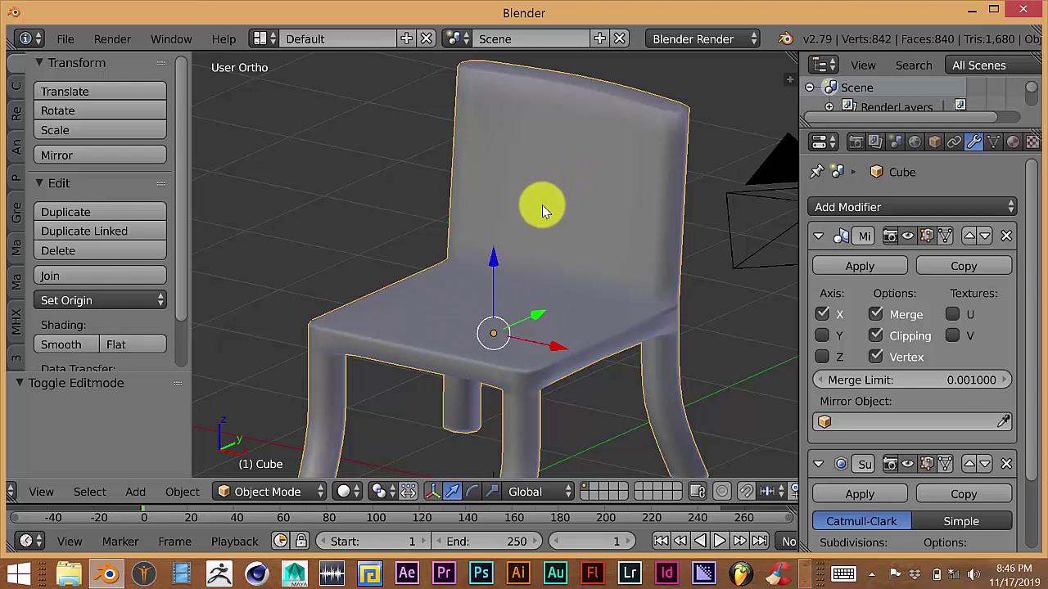
{"action": "key", "text": "Tab"}
{"action": "middle_click_drag", "start_coordinate": [542, 281], "coordinate": [570, 291], "text": "shift"}
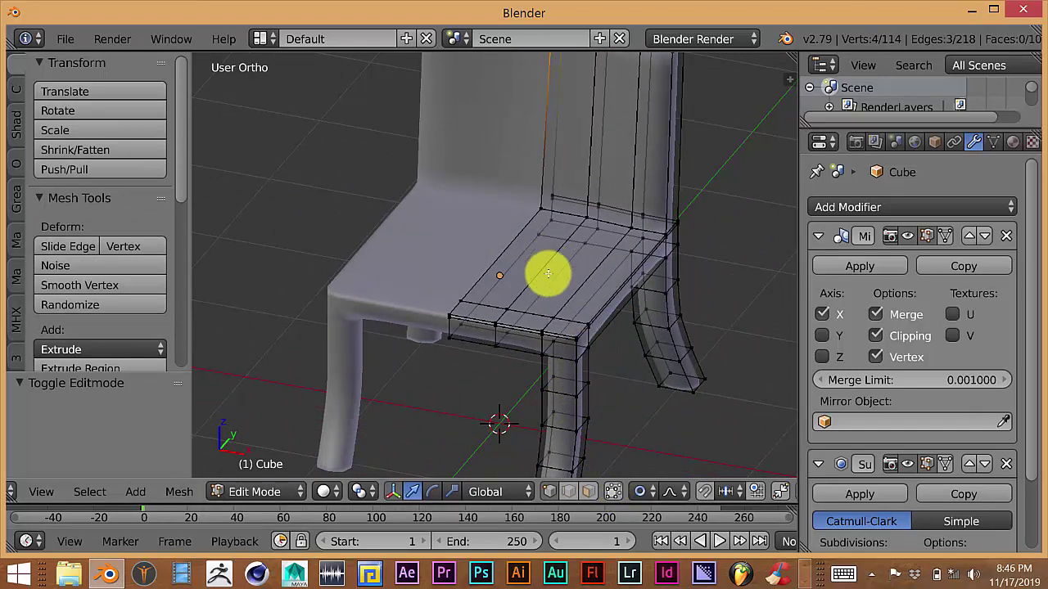
{"action": "left_click", "coordinate": [612, 491]}
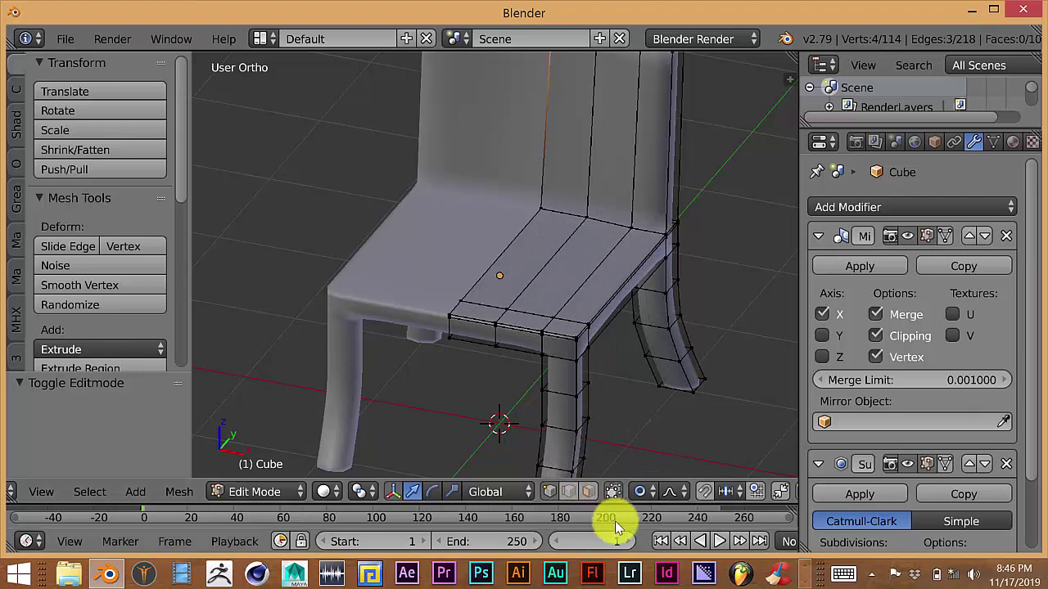
{"action": "left_click", "coordinate": [642, 492]}
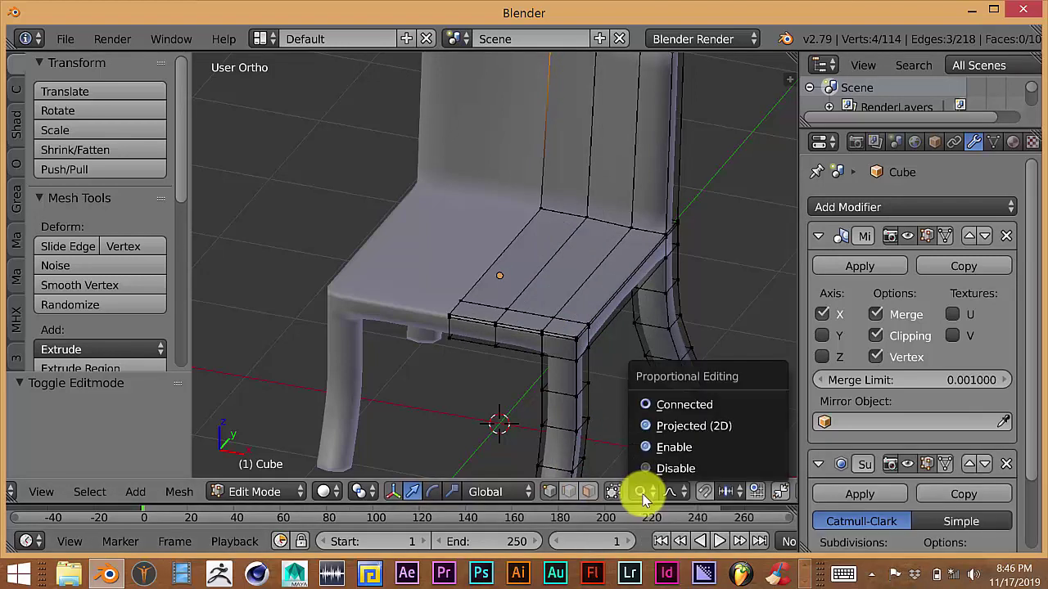
{"action": "left_click", "coordinate": [655, 464]}
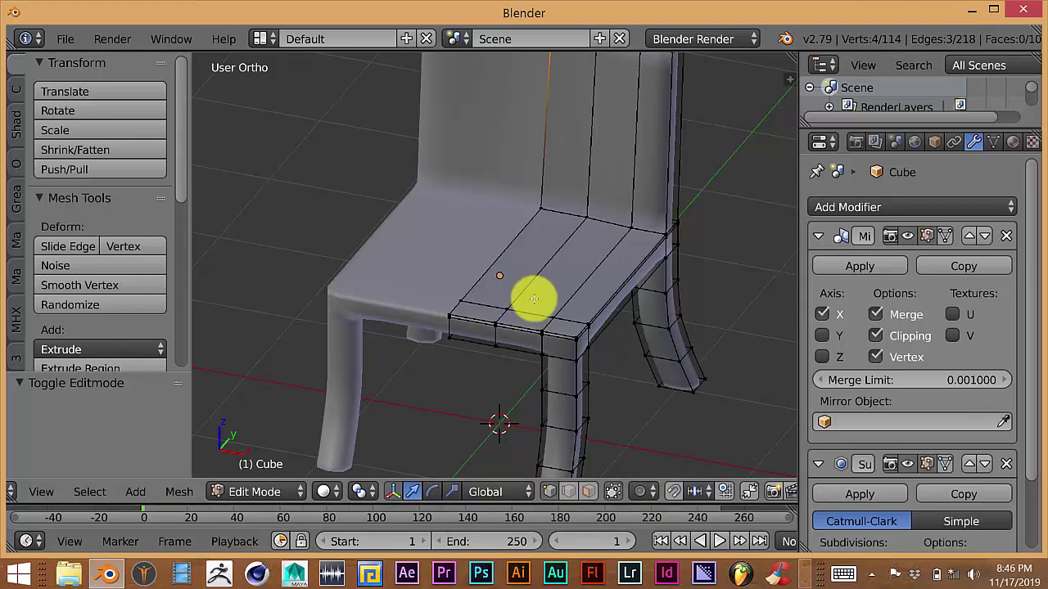
Step: Switch to face selection and select the six faces on top of the seat's editable half
{"action": "left_click", "coordinate": [588, 492]}
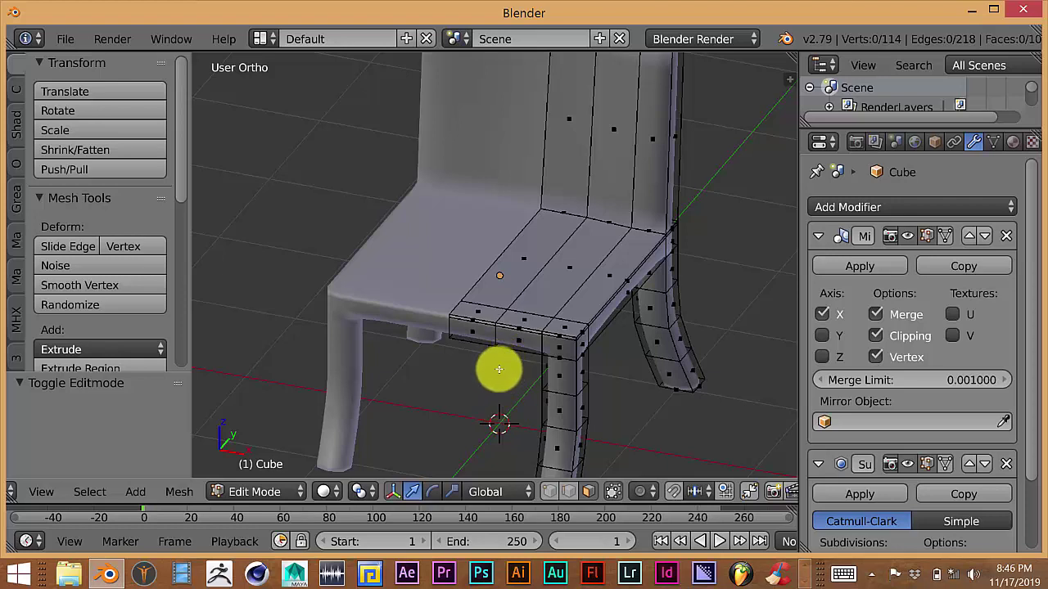
{"action": "right_click", "coordinate": [522, 266]}
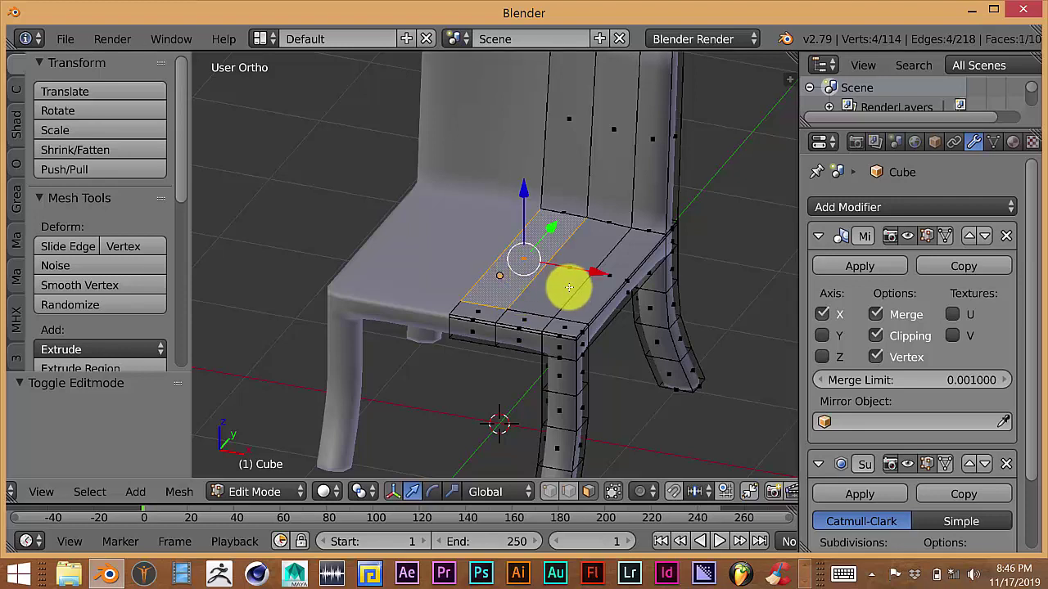
{"action": "right_click", "coordinate": [561, 281], "text": "shift"}
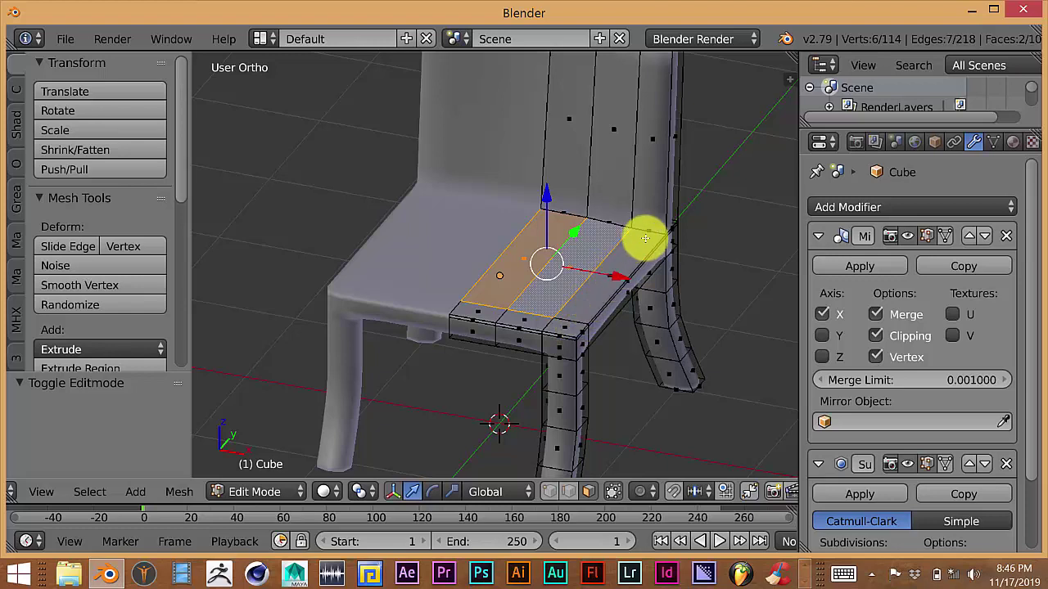
{"action": "right_click", "coordinate": [604, 291], "text": "shift"}
{"action": "scroll", "coordinate": [589, 313], "scroll_direction": "up", "scroll_amount": 1}
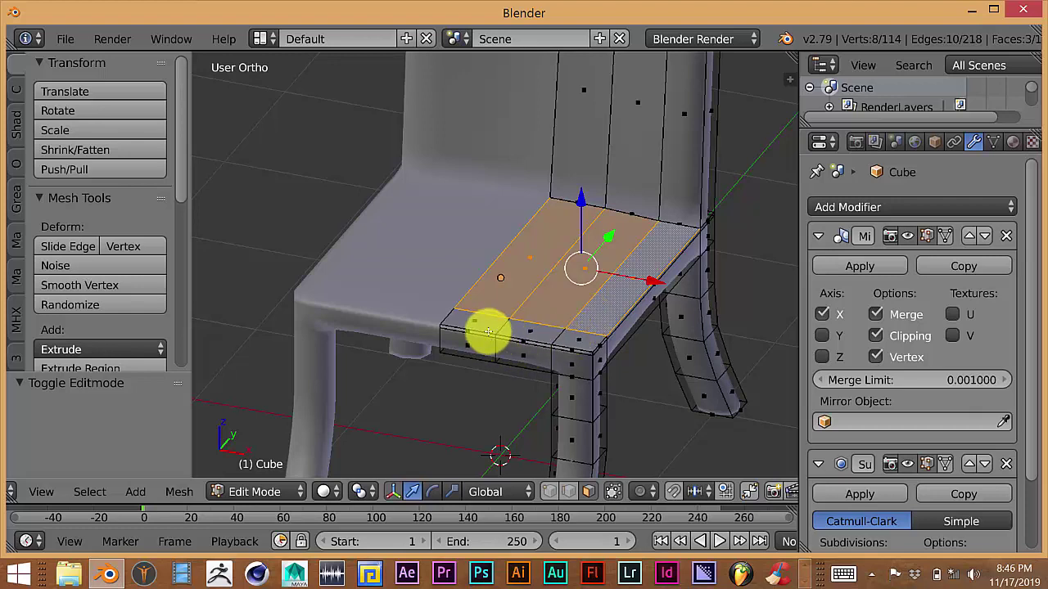
{"action": "right_click", "coordinate": [500, 323], "text": "shift"}
{"action": "right_click", "coordinate": [528, 329], "text": "shift"}
{"action": "right_click", "coordinate": [571, 341], "text": "shift"}
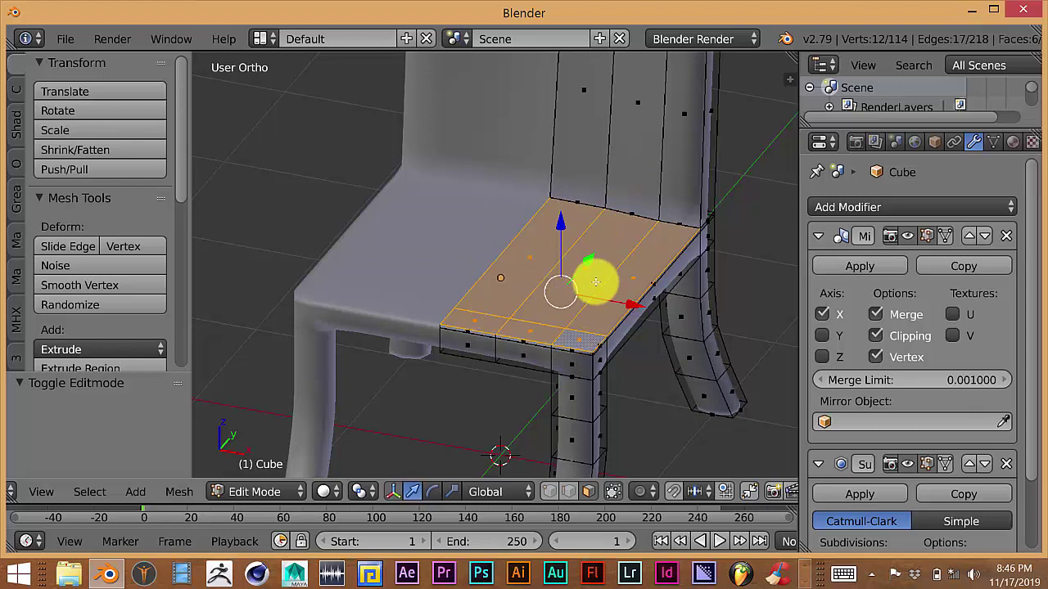
Step: Extrude the seat's top faces, raise them about 0.093 along Z and scale them to about 0.832
{"action": "key", "text": "e"}
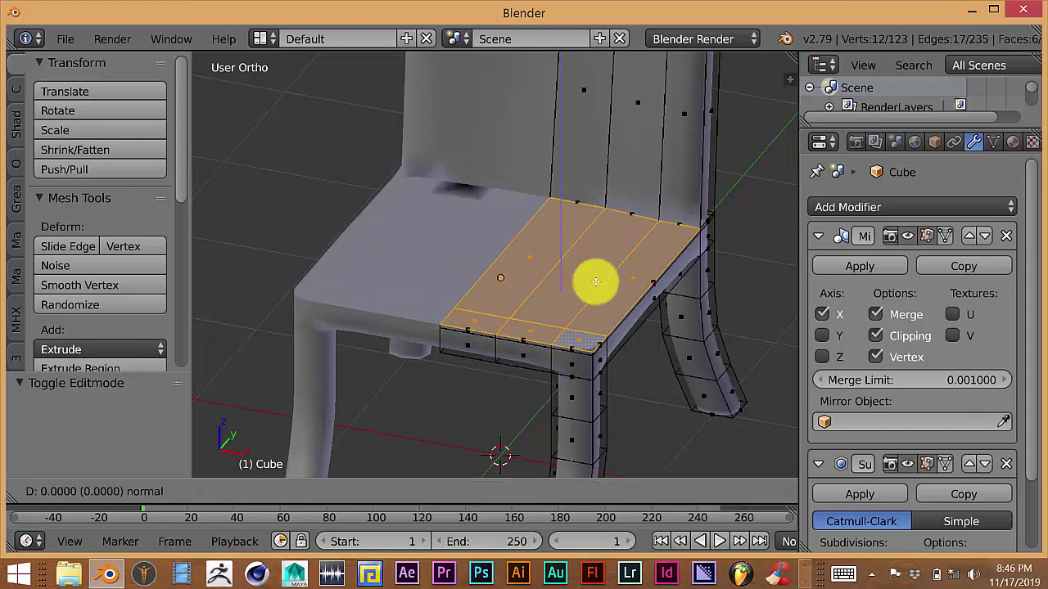
{"action": "right_click", "coordinate": [596, 281]}
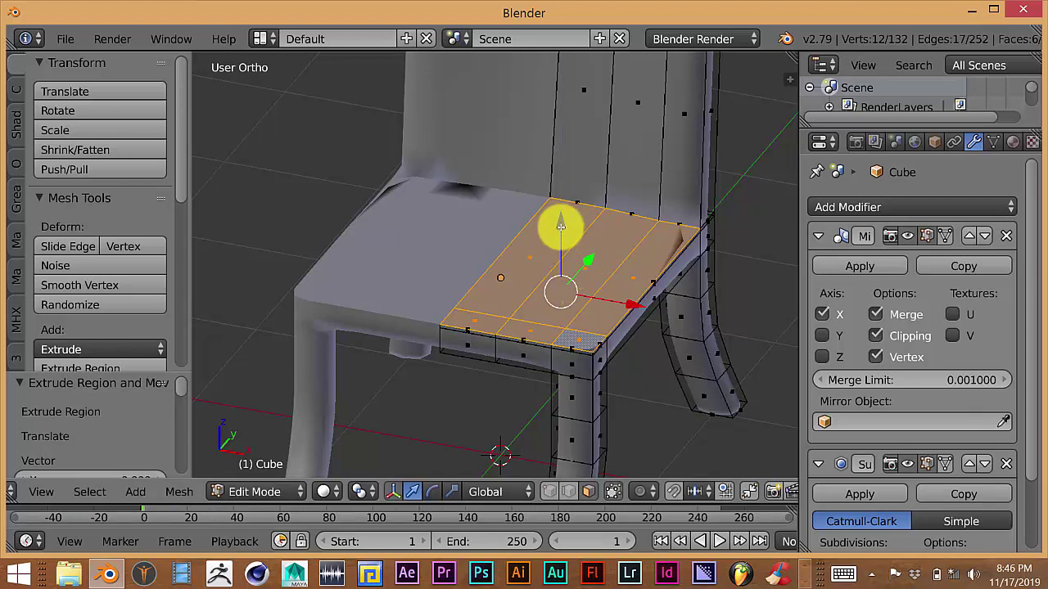
{"action": "left_click_drag", "start_coordinate": [561, 225], "coordinate": [558, 214]}
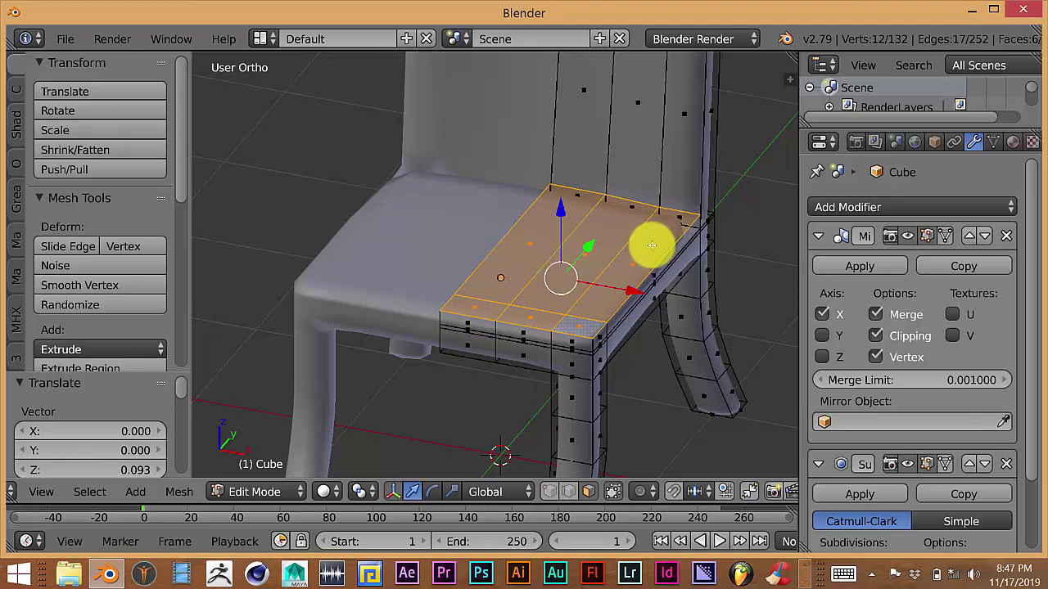
{"action": "key", "text": "s"}
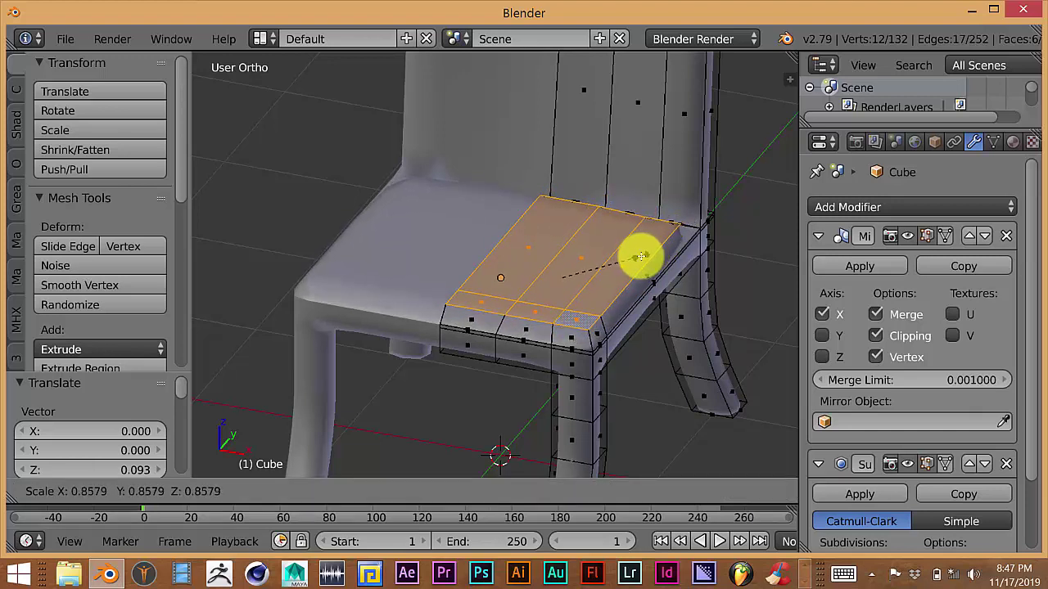
{"action": "left_click", "coordinate": [636, 257]}
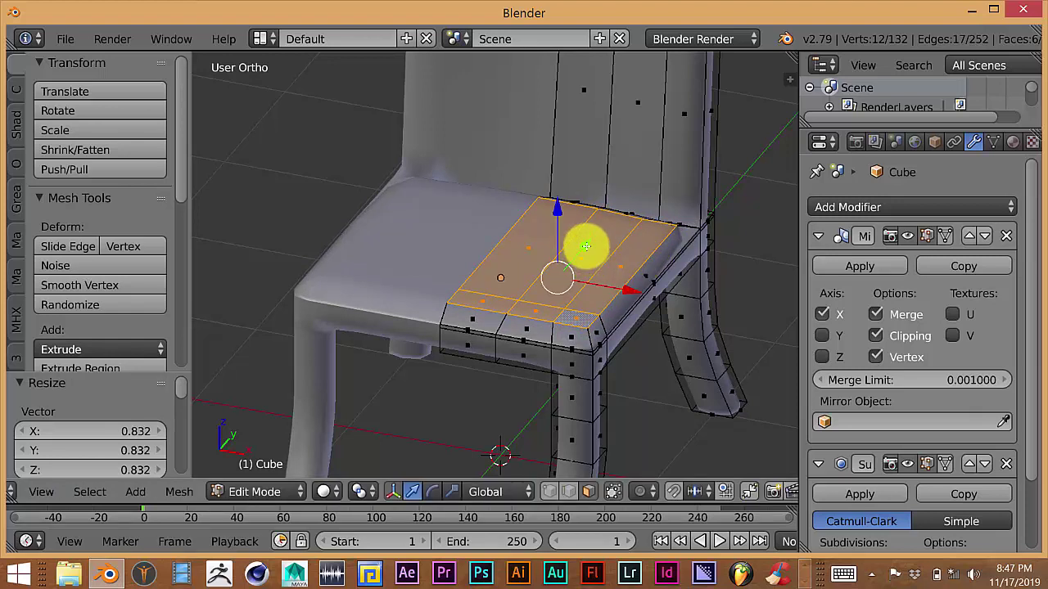
Step: Move the raised seat faces about 0.03 along Y towards the backrest and check the cushion in Object Mode
{"action": "key", "text": "g"}
{"action": "left_click", "coordinate": [586, 247]}
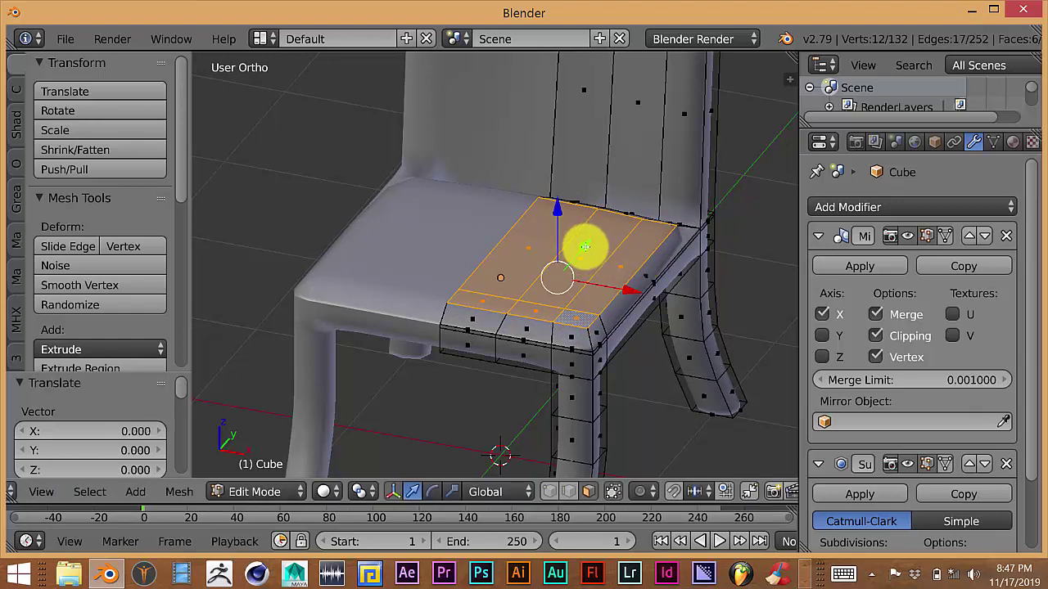
{"action": "key", "text": "g"}
{"action": "key", "text": "y"}
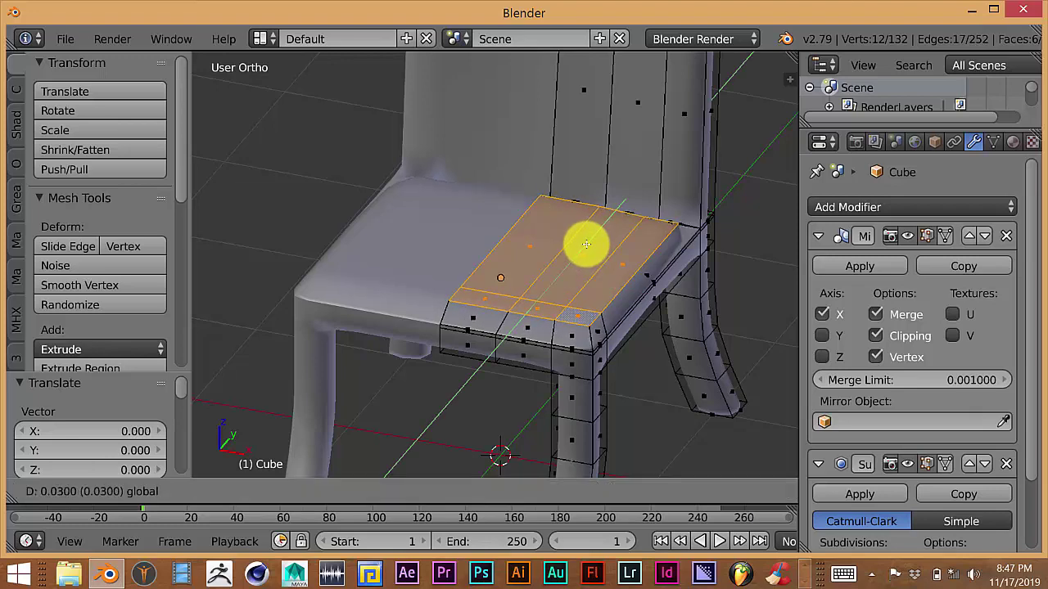
{"action": "left_click", "coordinate": [586, 243]}
{"action": "key", "text": "Tab"}
{"action": "middle_click_drag", "start_coordinate": [591, 275], "coordinate": [535, 351]}
{"action": "middle_click_drag", "start_coordinate": [549, 245], "coordinate": [545, 257]}
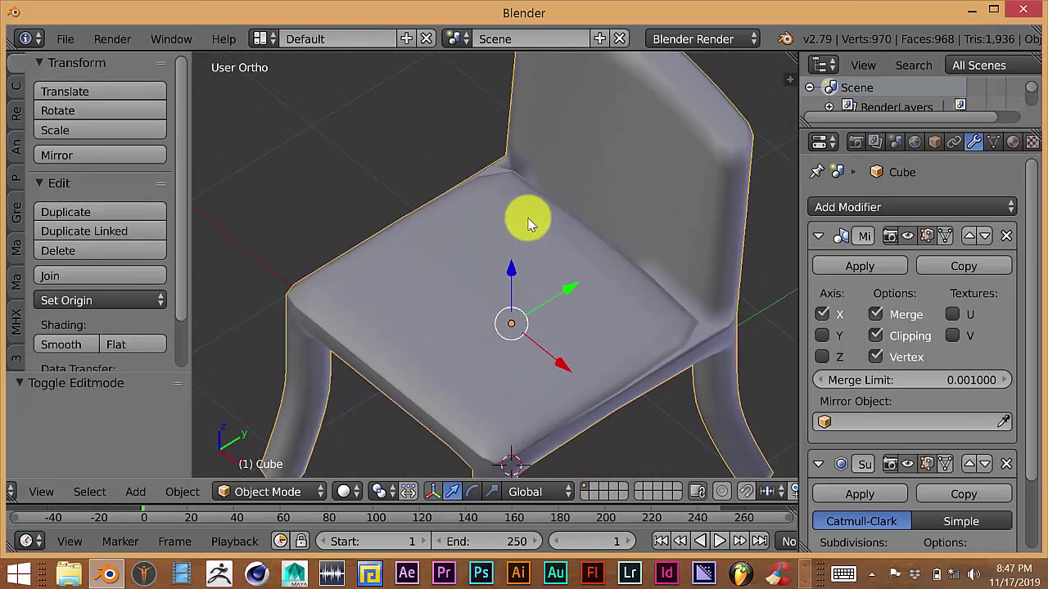
Step: Return to Edit Mode and select the three front faces on the backrest's editable half
{"action": "middle_click_drag", "start_coordinate": [580, 311], "coordinate": [606, 333]}
{"action": "key", "text": "Tab"}
{"action": "right_click", "coordinate": [624, 250]}
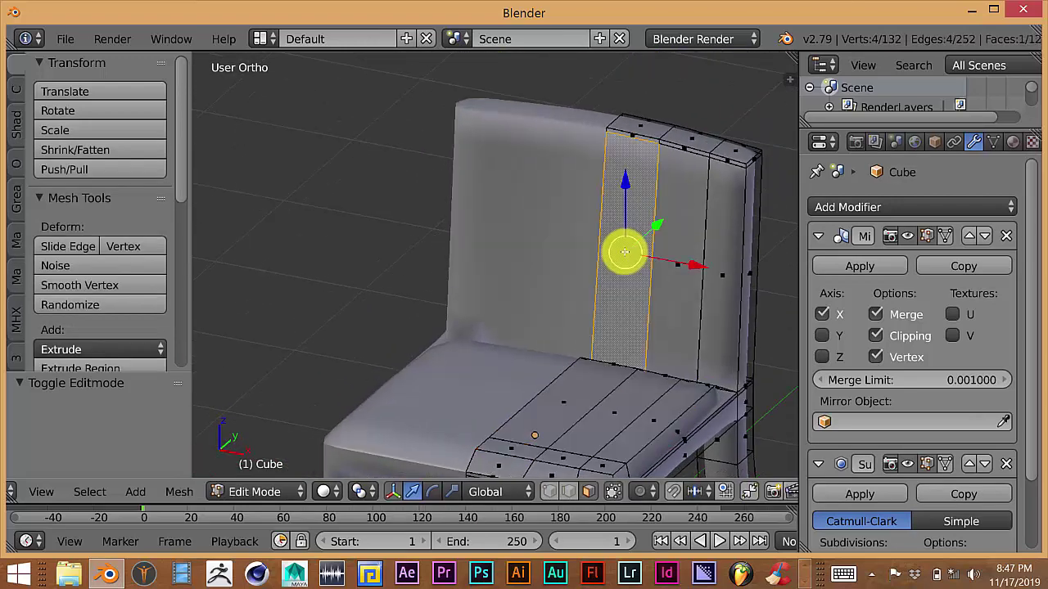
{"action": "right_click", "coordinate": [674, 290], "text": "shift"}
{"action": "right_click", "coordinate": [719, 307], "text": "shift"}
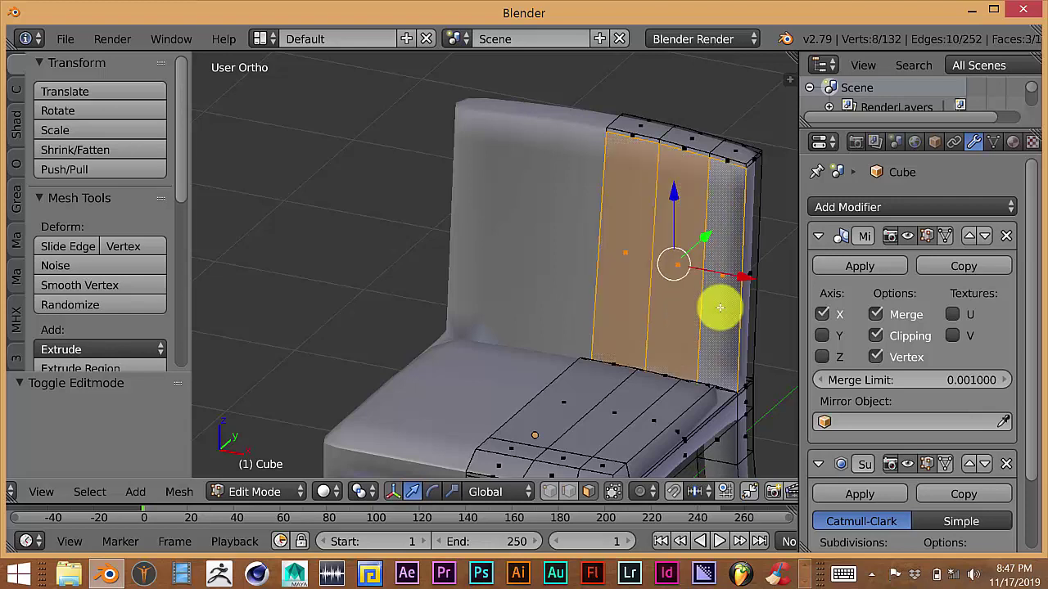
Step: Extrude the backrest's three front faces in place and scale them to about 0.893
{"action": "key", "text": "e"}
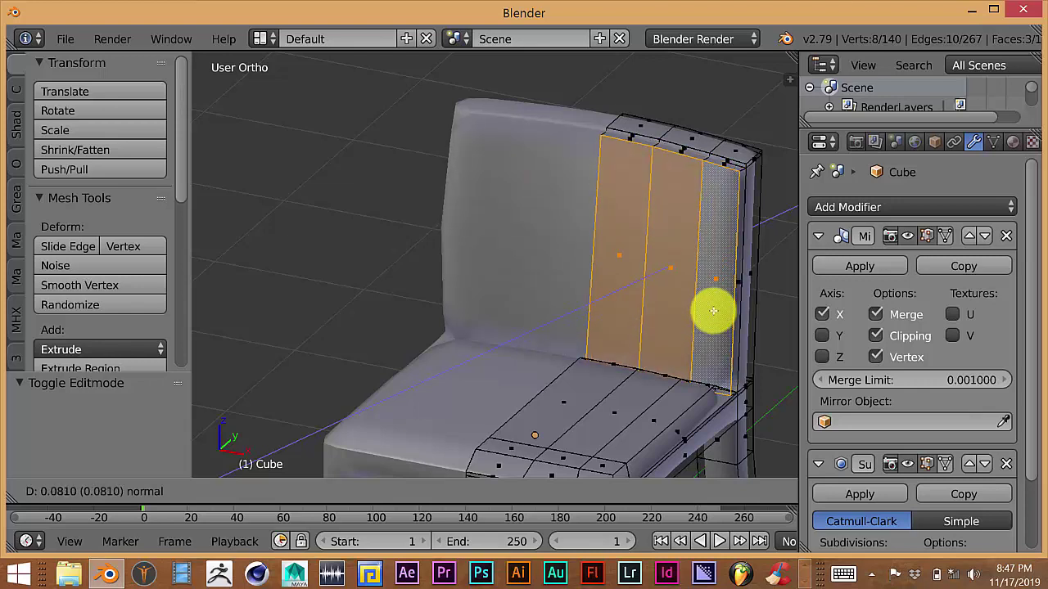
{"action": "left_click", "coordinate": [712, 311]}
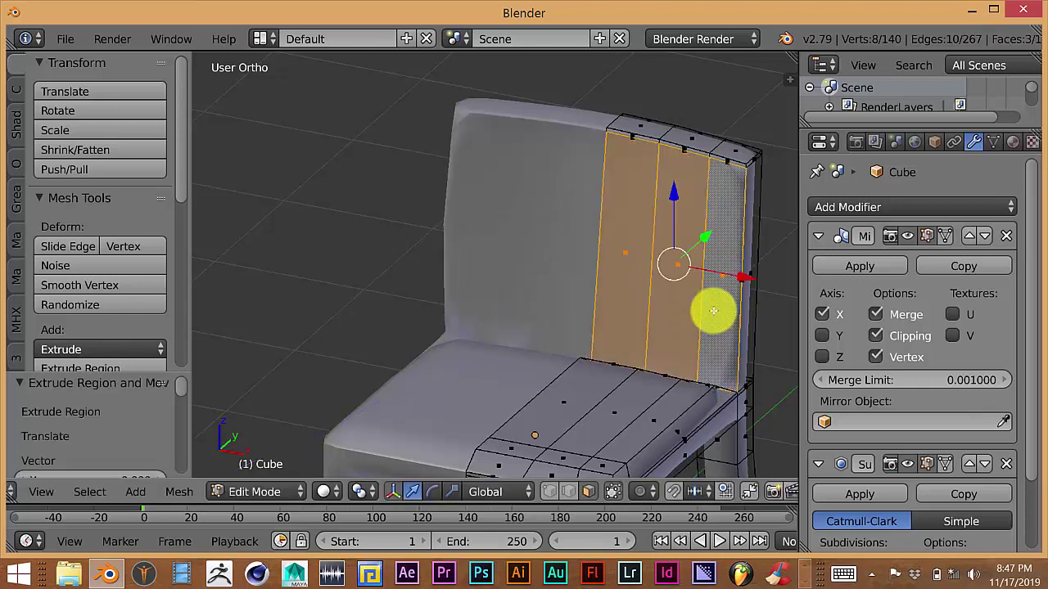
{"action": "key", "text": "s"}
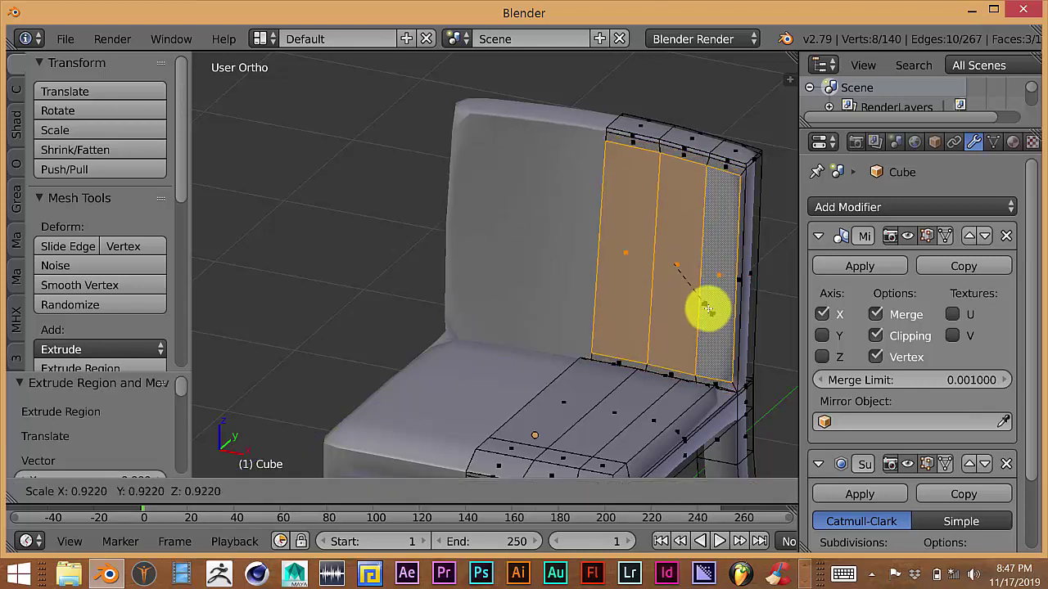
{"action": "left_click", "coordinate": [705, 309]}
Step: Move the extruded backrest faces about -0.152 along Y, raise them slightly, and check the cushion in Object Mode
{"action": "middle_click_drag", "start_coordinate": [705, 308], "coordinate": [673, 271]}
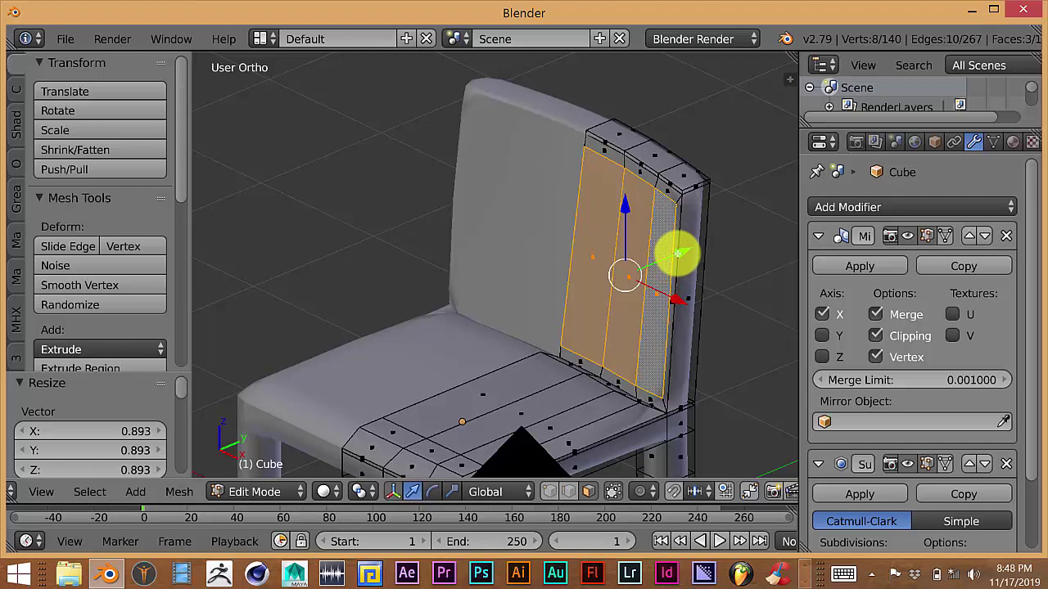
{"action": "left_click_drag", "start_coordinate": [676, 255], "coordinate": [654, 262]}
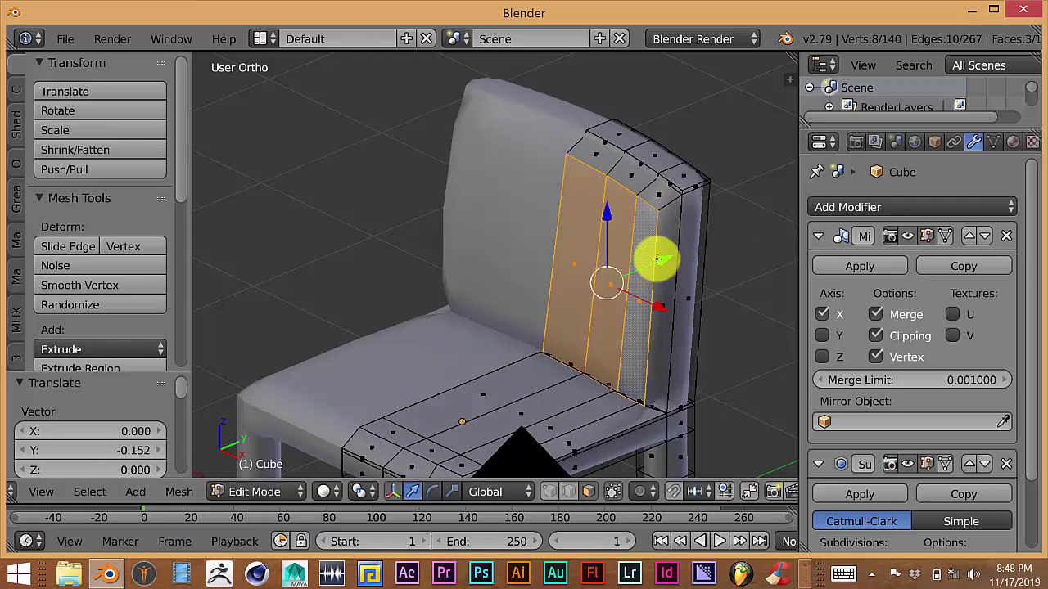
{"action": "left_click_drag", "start_coordinate": [610, 218], "coordinate": [603, 210]}
{"action": "key", "text": "Tab"}
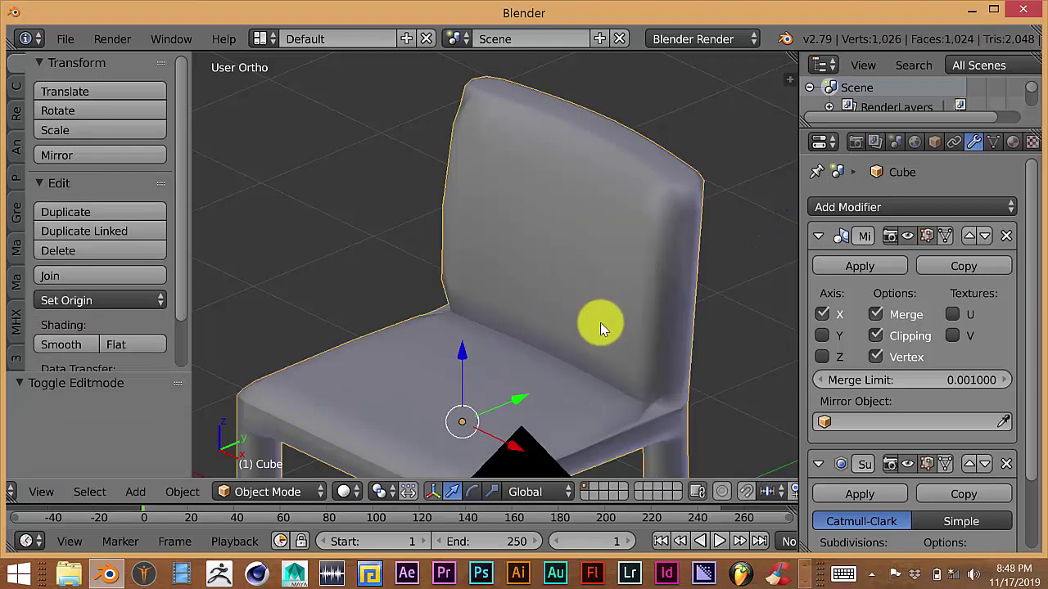
{"action": "middle_click_drag", "start_coordinate": [604, 332], "coordinate": [627, 191]}
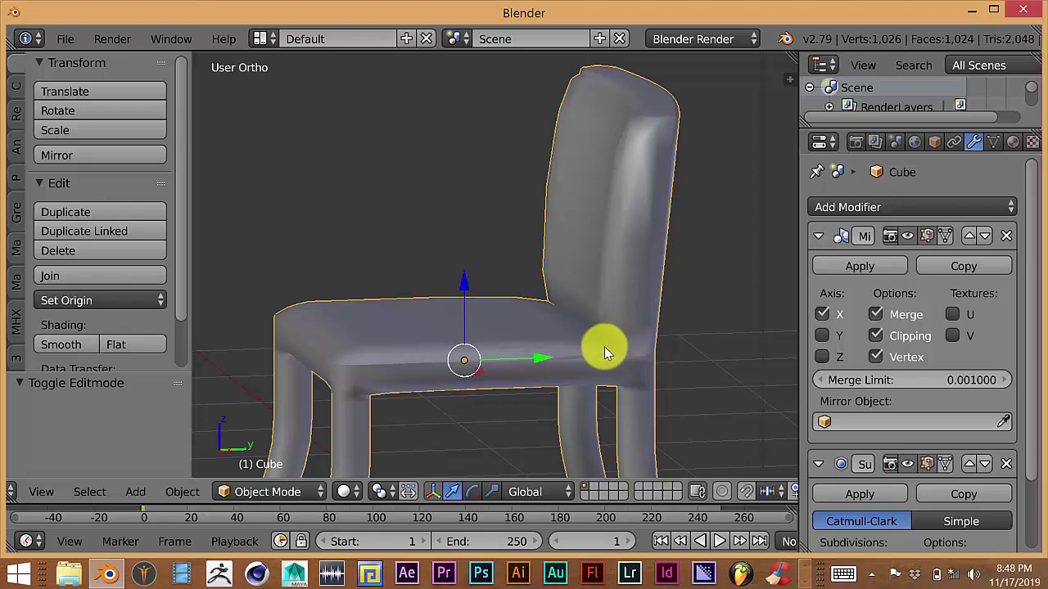
{"action": "scroll", "coordinate": [604, 346], "scroll_direction": "down", "scroll_amount": 1}
{"action": "mouse_move", "coordinate": [580, 334]}
{"action": "middle_mouse_down"}
{"action": "mouse_move", "coordinate": [597, 323]}
{"action": "mouse_move", "coordinate": [594, 369]}
{"action": "mouse_move", "coordinate": [591, 301]}
{"action": "mouse_move", "coordinate": [578, 336]}
{"action": "mouse_move", "coordinate": [597, 341]}
{"action": "middle_mouse_up"}
Step: Add one loop cut around the backrest cushion's side, slide it about 0.8 towards the backrest frame, and review the chair in Object Mode
{"action": "key", "text": "Tab"}
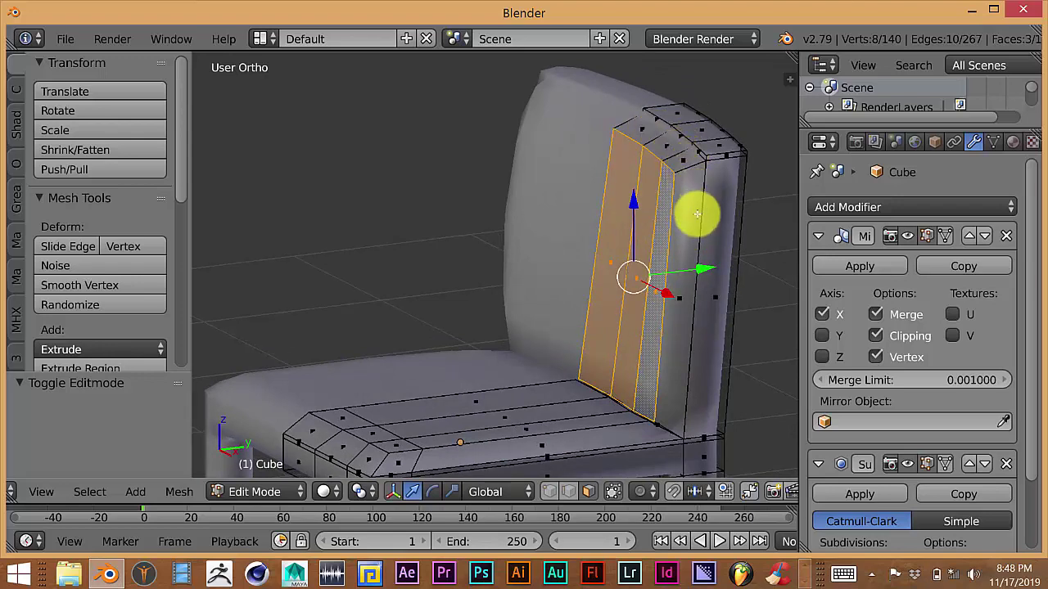
{"action": "middle_click_drag", "start_coordinate": [687, 224], "coordinate": [655, 240]}
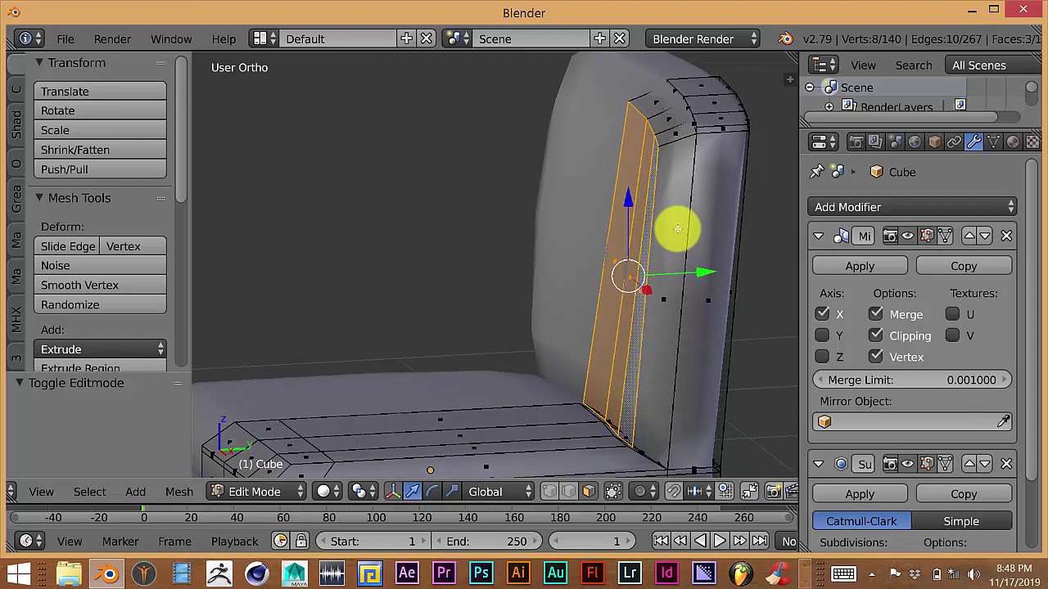
{"action": "key", "text": "ctrl+r"}
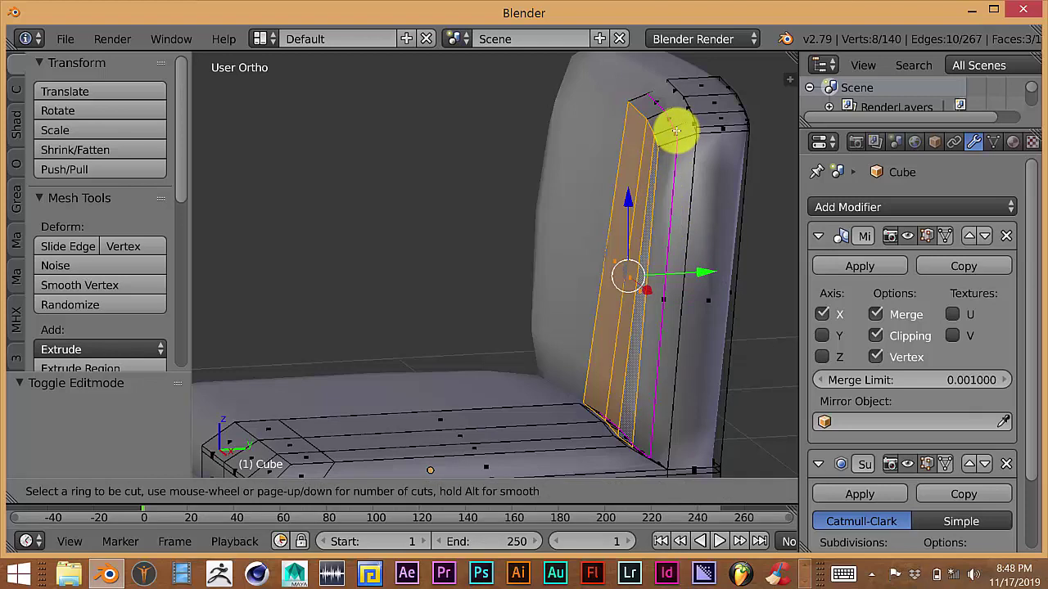
{"action": "left_click", "coordinate": [675, 131]}
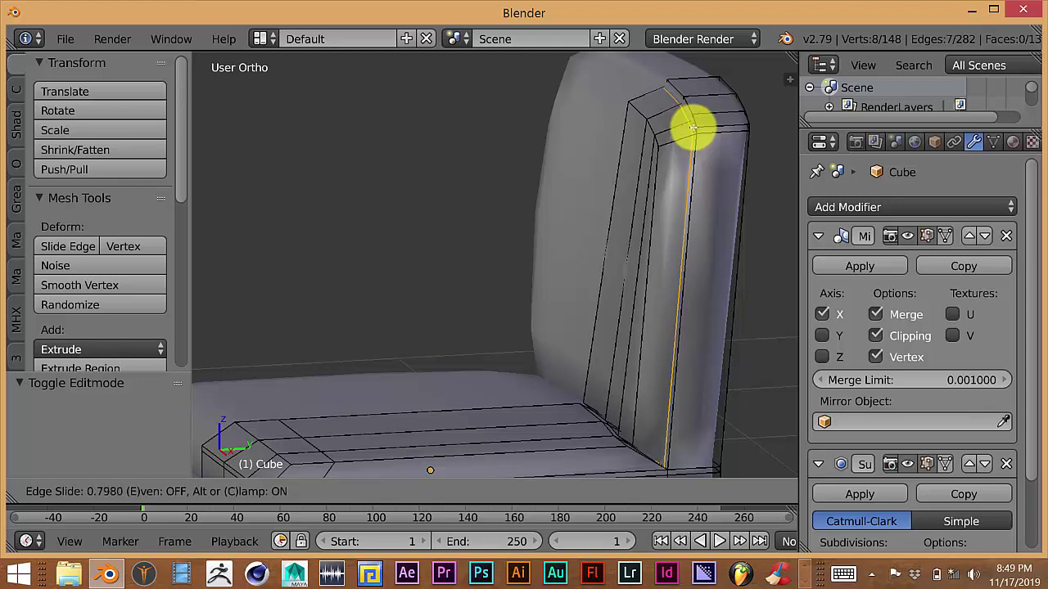
{"action": "left_click", "coordinate": [694, 128]}
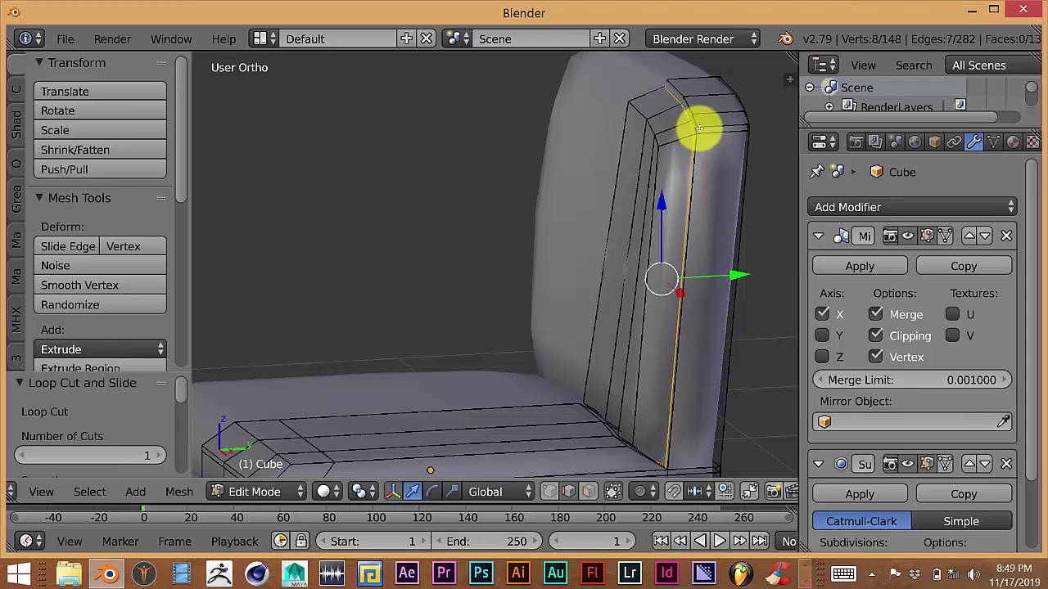
{"action": "key", "text": "Tab"}
{"action": "middle_click_drag", "start_coordinate": [678, 217], "coordinate": [614, 359]}
{"action": "scroll", "coordinate": [613, 359], "scroll_direction": "down", "scroll_amount": 3}
{"action": "middle_click_drag", "start_coordinate": [604, 295], "coordinate": [570, 323]}
{"action": "scroll", "coordinate": [551, 307], "scroll_direction": "down", "scroll_amount": 5}
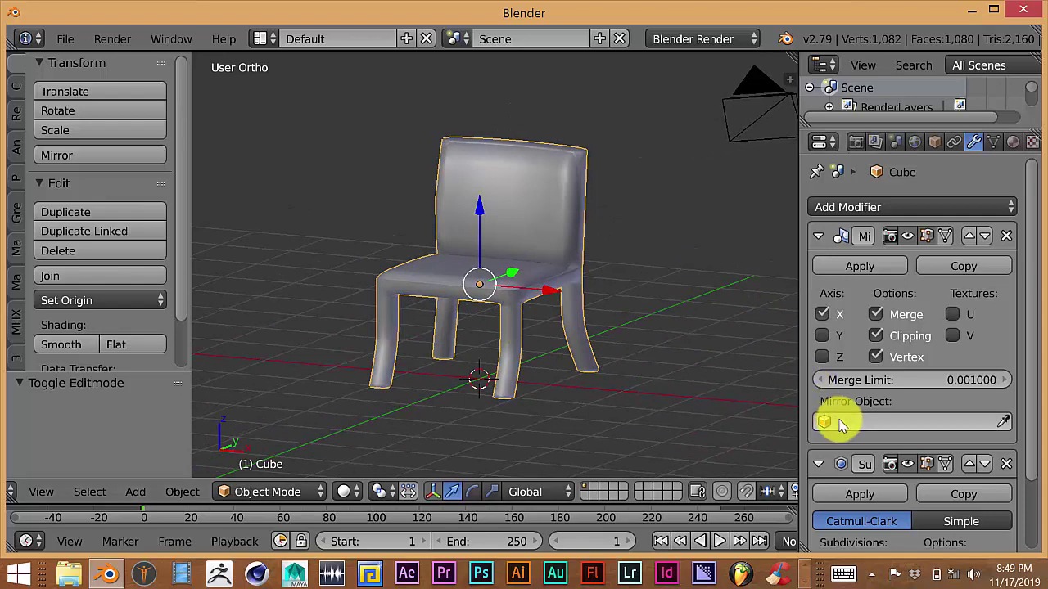
Step: Set the Subdivision Surface modifier's View subdivisions to 2 to smooth the chair further
{"action": "scroll", "coordinate": [843, 393], "scroll_direction": "down", "scroll_amount": 1}
{"action": "scroll", "coordinate": [847, 412], "scroll_direction": "down", "scroll_amount": 3}
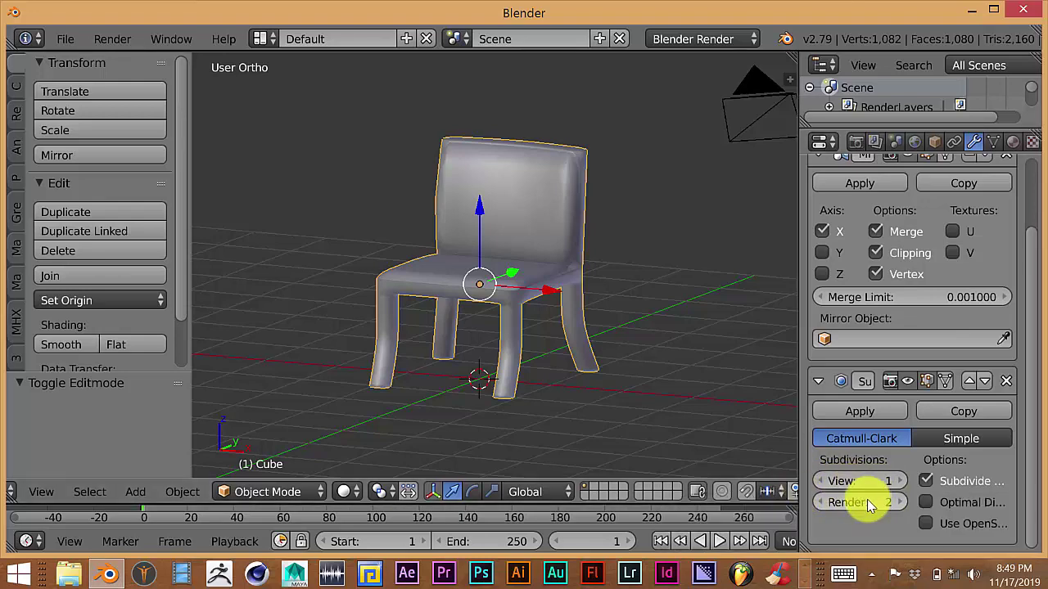
{"action": "scroll", "coordinate": [591, 358], "scroll_direction": "up", "scroll_amount": 2}
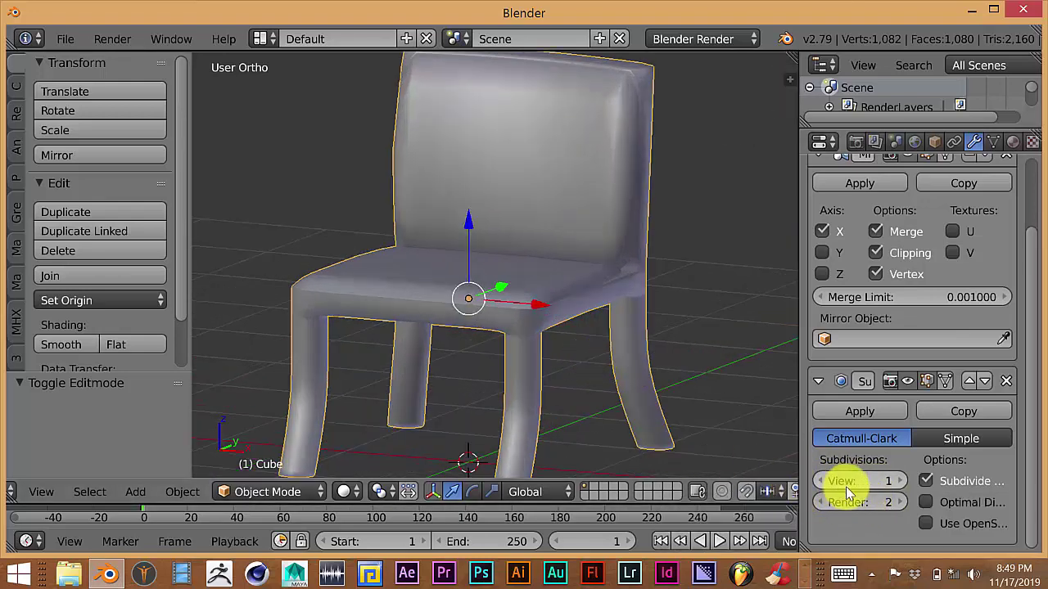
{"action": "middle_click_drag", "start_coordinate": [631, 362], "coordinate": [649, 393], "text": "shift"}
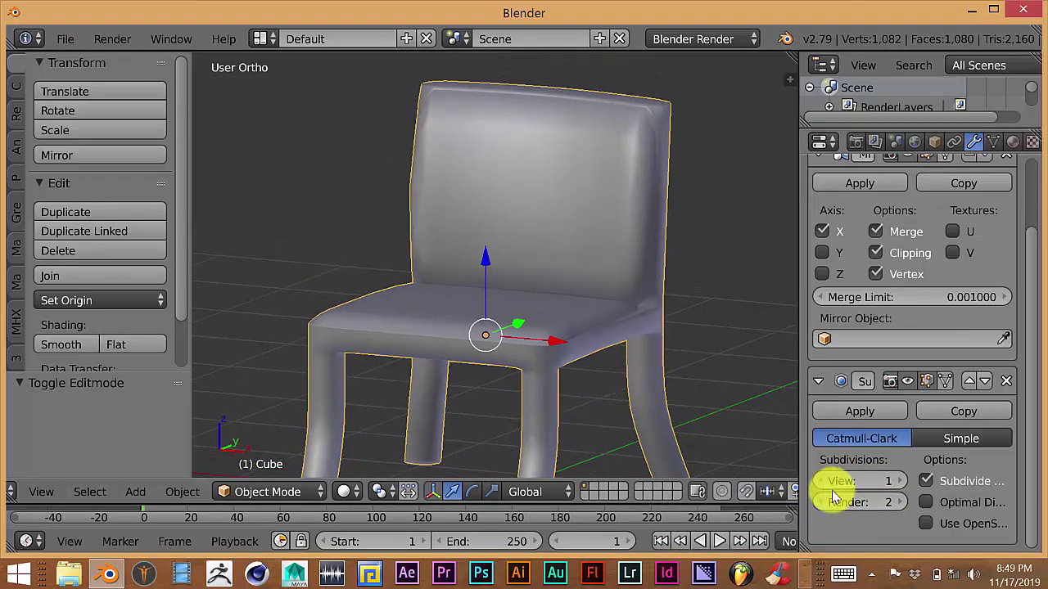
{"action": "scroll", "coordinate": [473, 337], "scroll_direction": "down", "scroll_amount": 3}
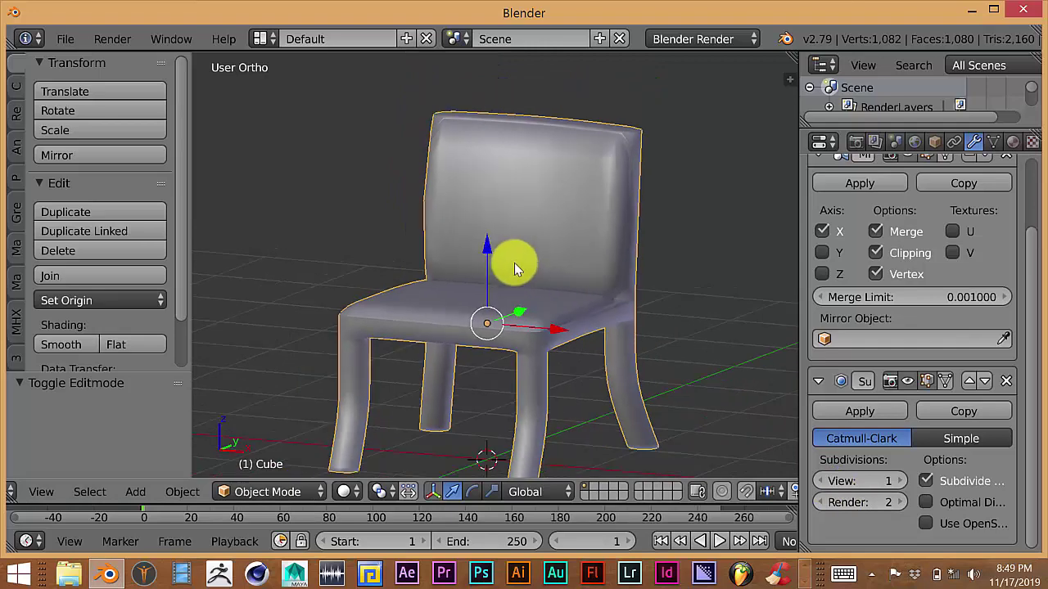
{"action": "scroll", "coordinate": [577, 280], "scroll_direction": "up", "scroll_amount": 2}
{"action": "middle_click_drag", "start_coordinate": [577, 280], "coordinate": [603, 291]}
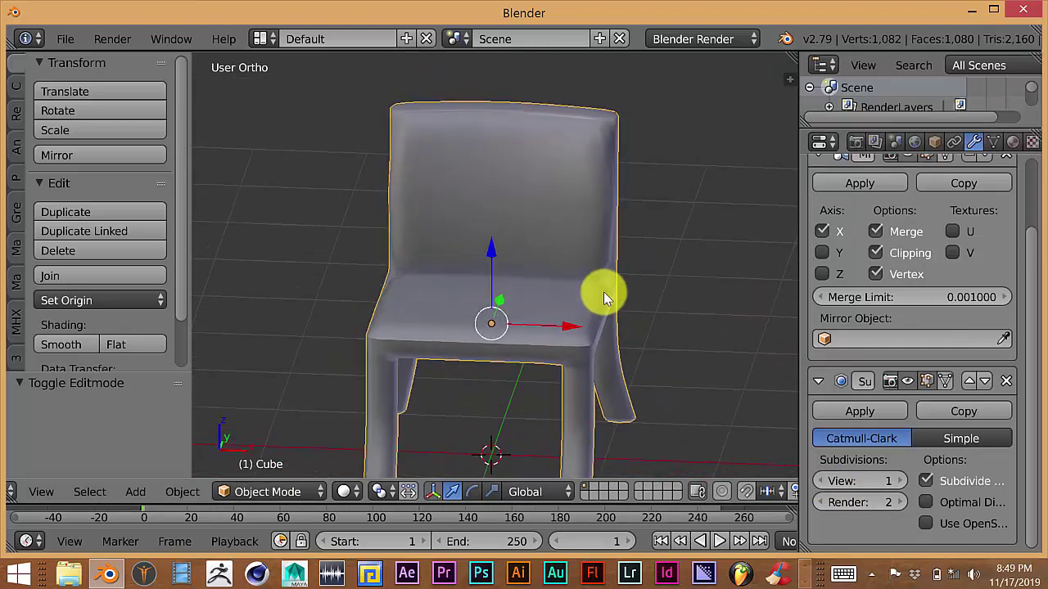
{"action": "scroll", "coordinate": [600, 295], "scroll_direction": "down", "scroll_amount": 2}
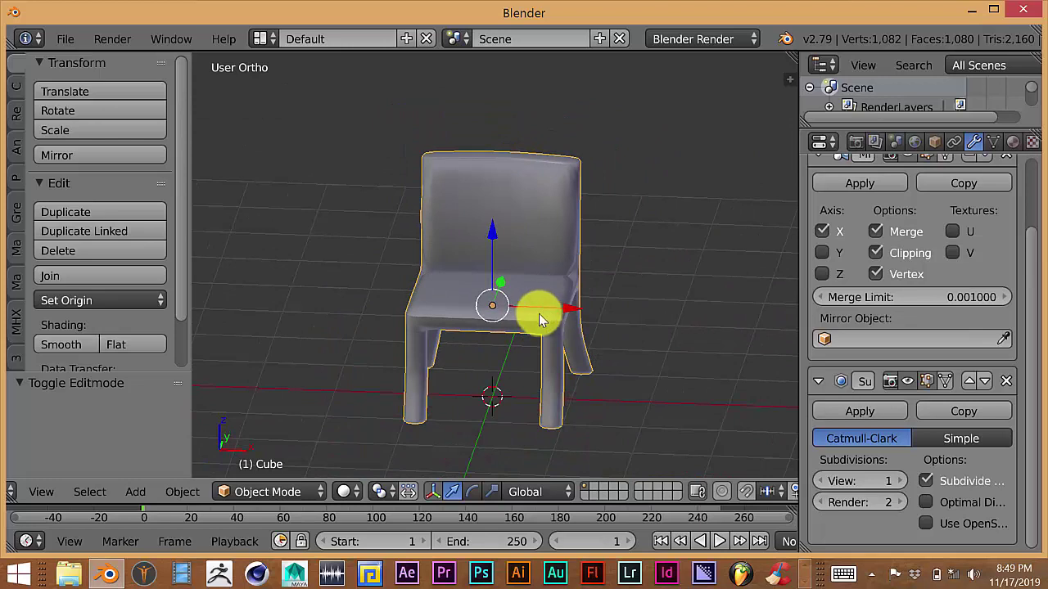
{"action": "scroll", "coordinate": [537, 311], "scroll_direction": "up", "scroll_amount": 2}
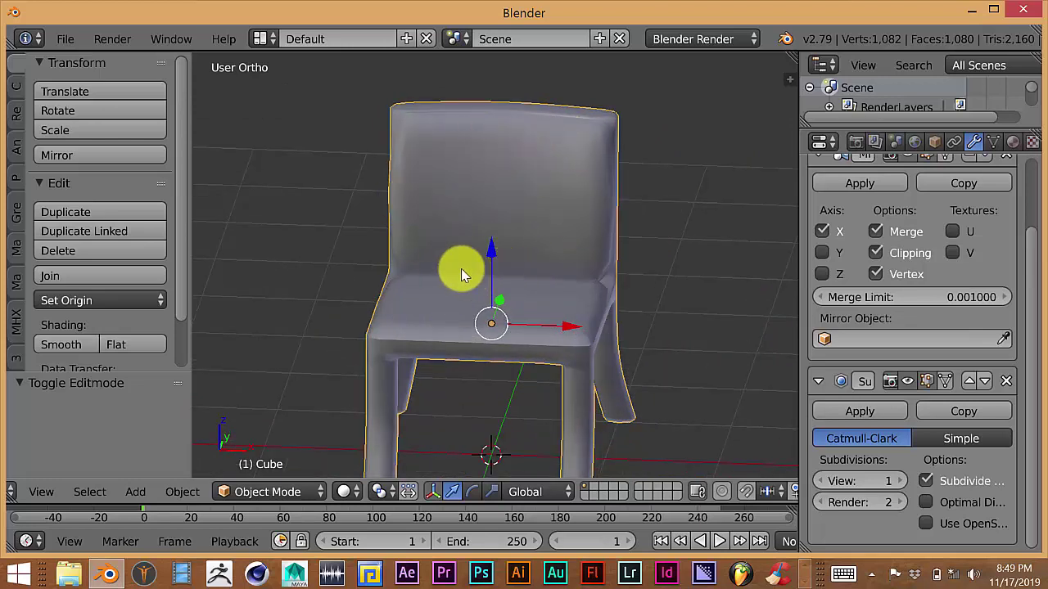
{"action": "middle_click_drag", "start_coordinate": [474, 199], "coordinate": [445, 304]}
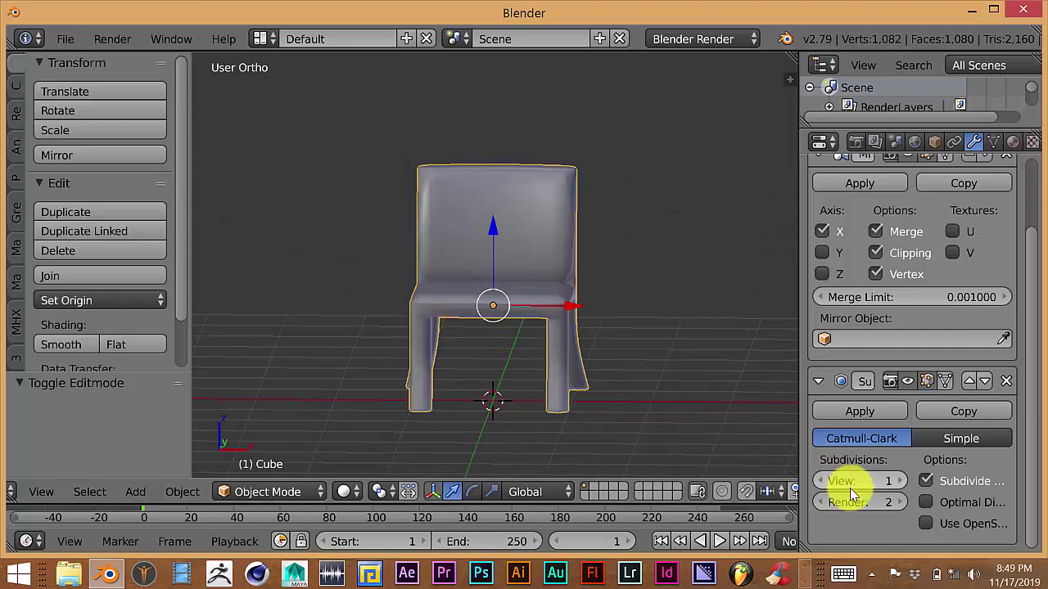
{"action": "left_click", "coordinate": [901, 480]}
Step: Examine the smoothed chair's backrest, seat cushion and curved legs from the front and both sides, and up close
{"action": "middle_click_drag", "start_coordinate": [614, 389], "coordinate": [498, 361]}
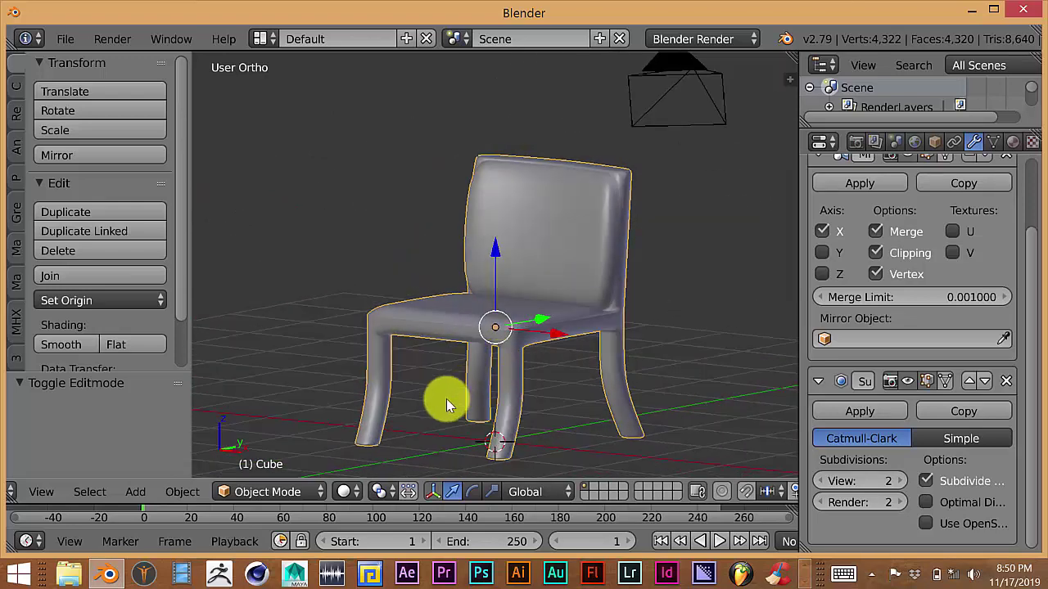
{"action": "middle_click_drag", "start_coordinate": [438, 423], "coordinate": [473, 407]}
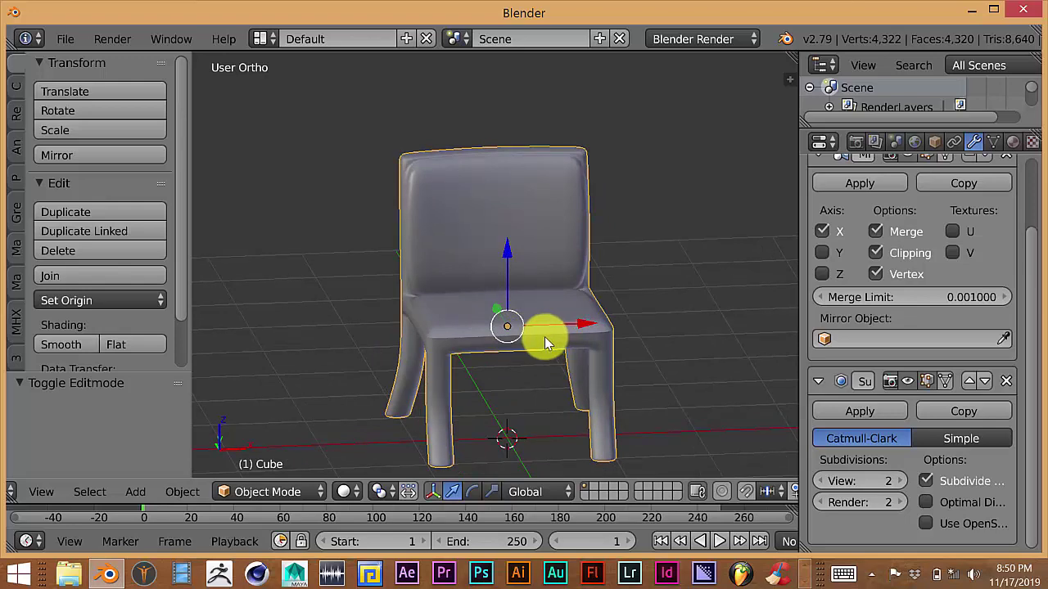
{"action": "middle_click_drag", "start_coordinate": [543, 339], "coordinate": [473, 347]}
{"action": "scroll", "coordinate": [580, 358], "scroll_direction": "up", "scroll_amount": 4}
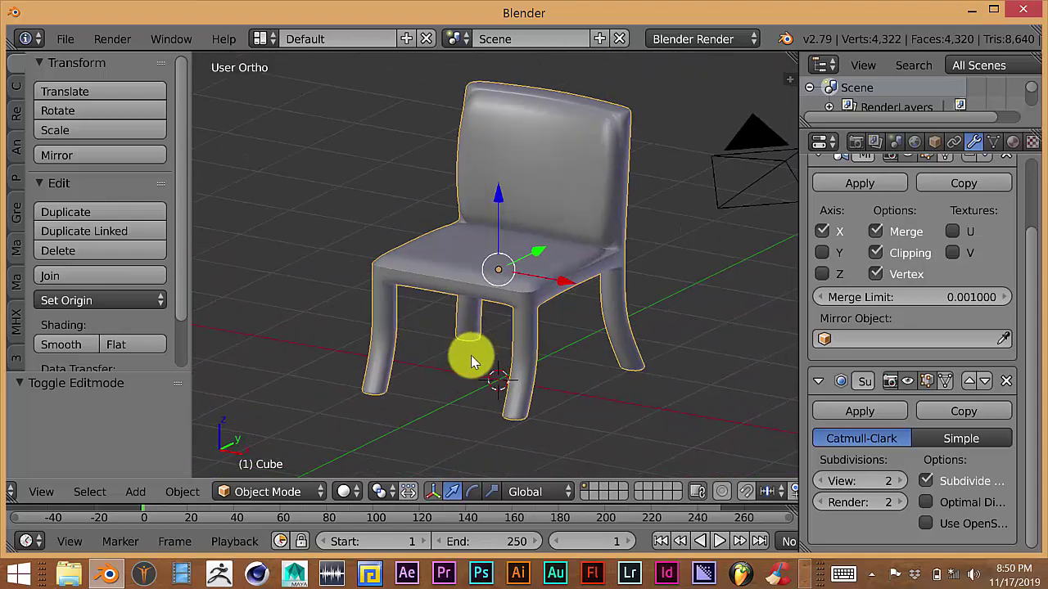
{"action": "middle_click_drag", "start_coordinate": [470, 368], "coordinate": [499, 385]}
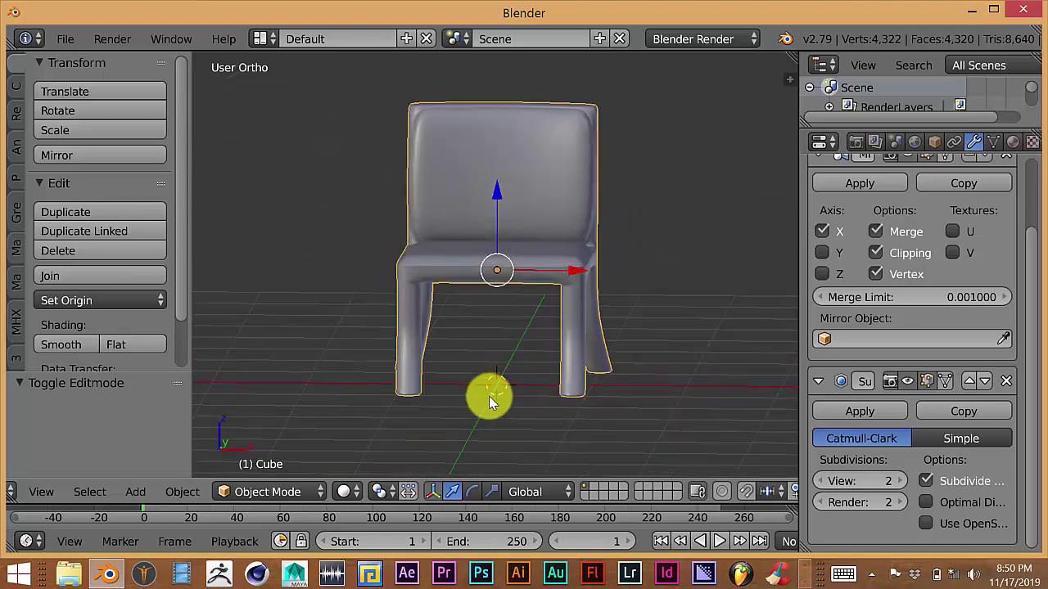
{"action": "middle_click_drag", "start_coordinate": [486, 419], "coordinate": [491, 409]}
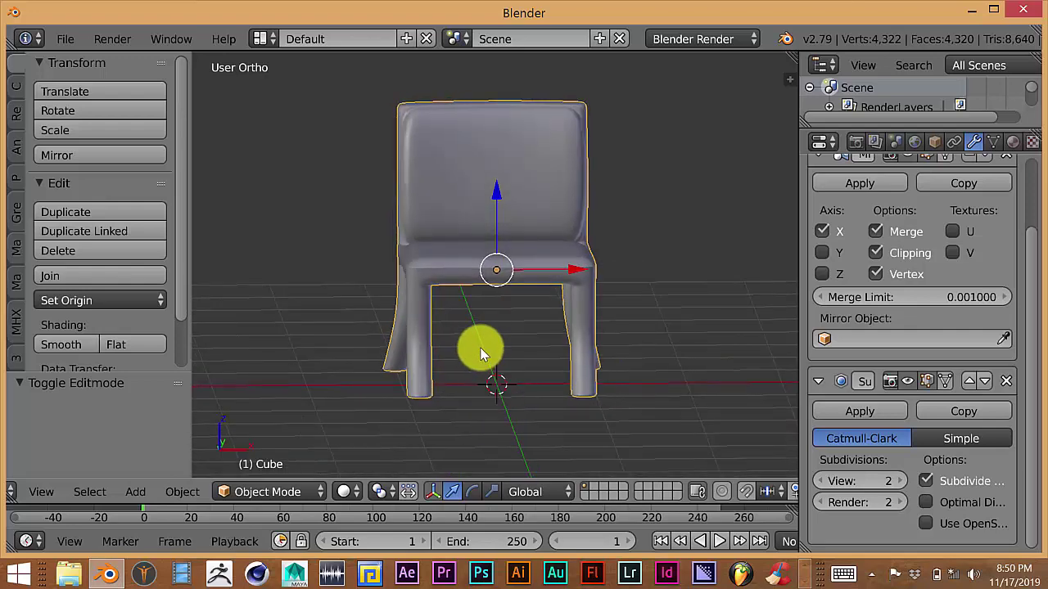
{"action": "mouse_move", "coordinate": [481, 341]}
{"action": "middle_mouse_down"}
{"action": "mouse_move", "coordinate": [479, 351]}
{"action": "mouse_move", "coordinate": [451, 351]}
{"action": "mouse_move", "coordinate": [479, 346]}
{"action": "middle_mouse_up"}
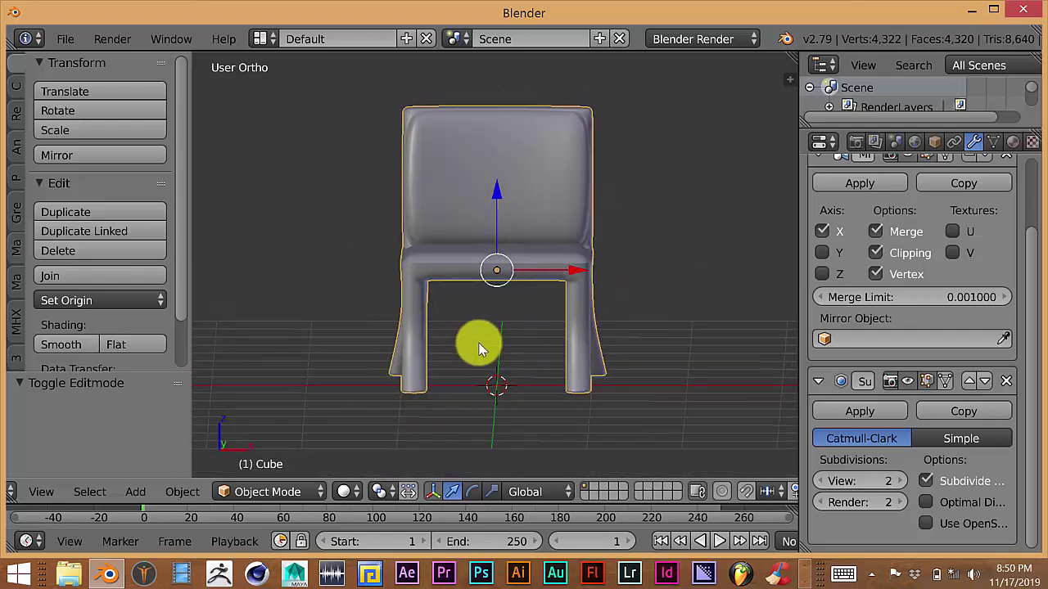
{"action": "mouse_move", "coordinate": [527, 315]}
{"action": "middle_mouse_down"}
{"action": "mouse_move", "coordinate": [551, 304]}
{"action": "mouse_move", "coordinate": [528, 322]}
{"action": "middle_mouse_up"}
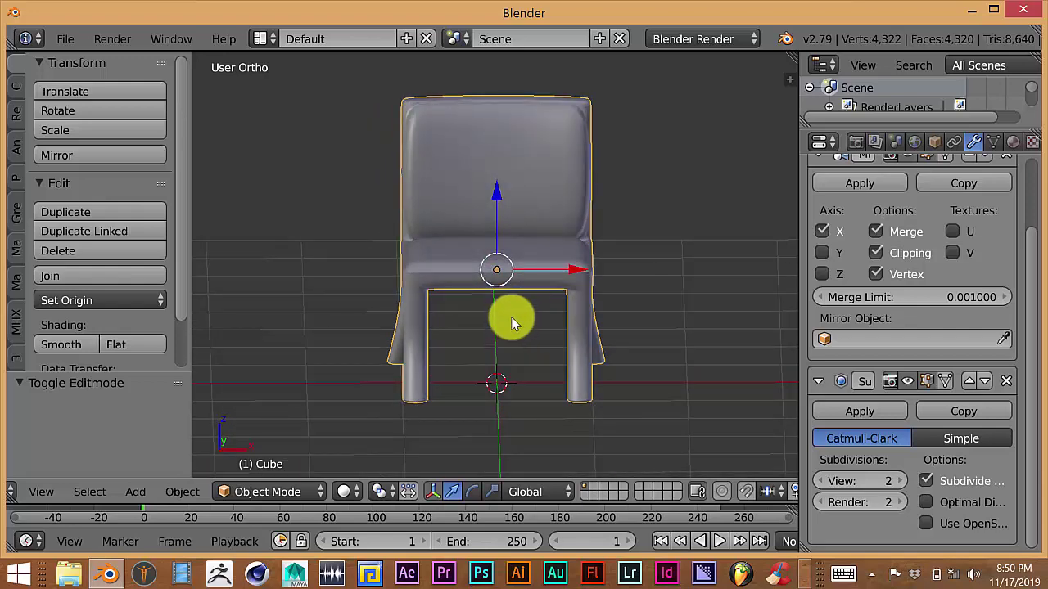
{"action": "middle_click_drag", "start_coordinate": [516, 309], "coordinate": [521, 314]}
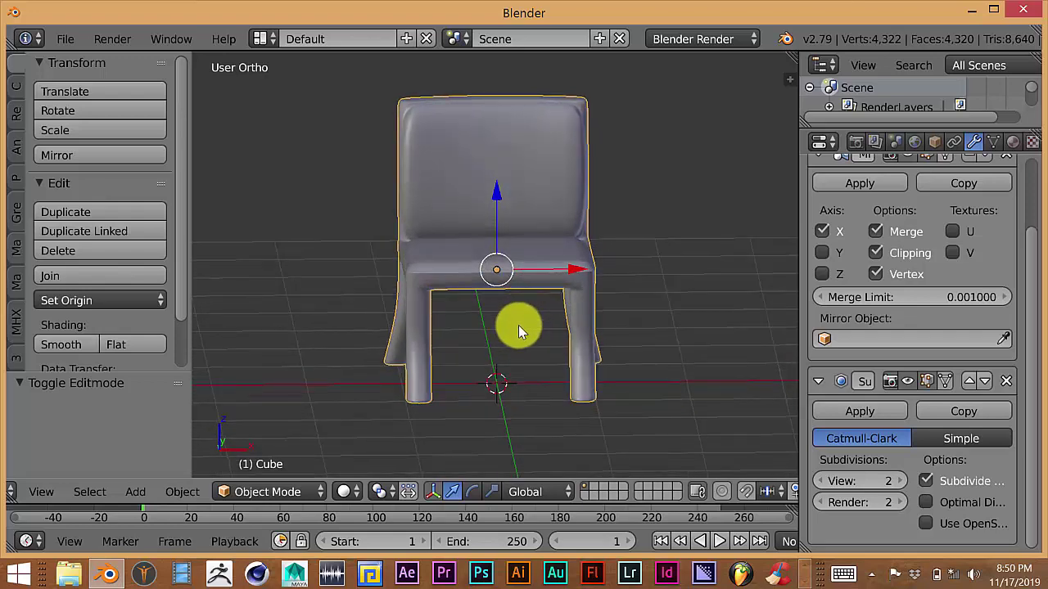
{"action": "mouse_move", "coordinate": [525, 316]}
{"action": "middle_mouse_down"}
{"action": "mouse_move", "coordinate": [505, 315]}
{"action": "mouse_move", "coordinate": [531, 312]}
{"action": "middle_mouse_up"}
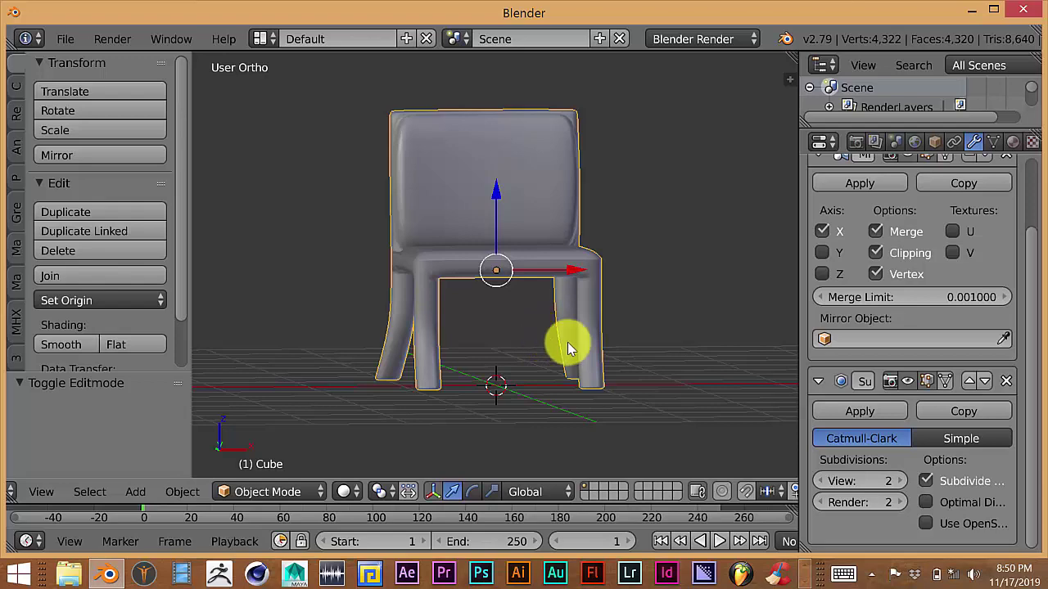
{"action": "middle_click_drag", "start_coordinate": [577, 350], "coordinate": [475, 332]}
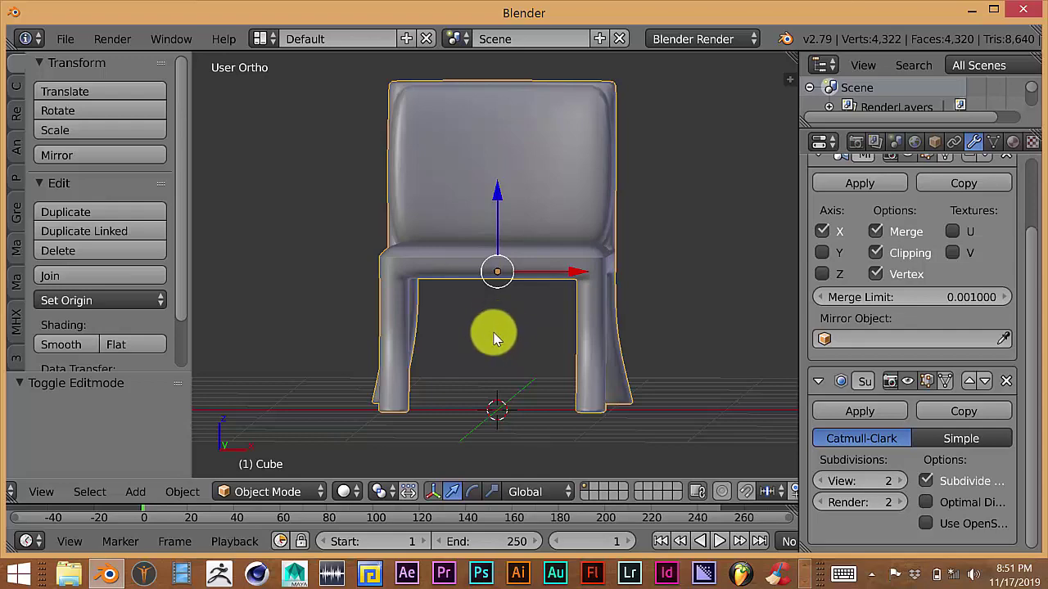
{"action": "middle_click_drag", "start_coordinate": [502, 332], "coordinate": [428, 343]}
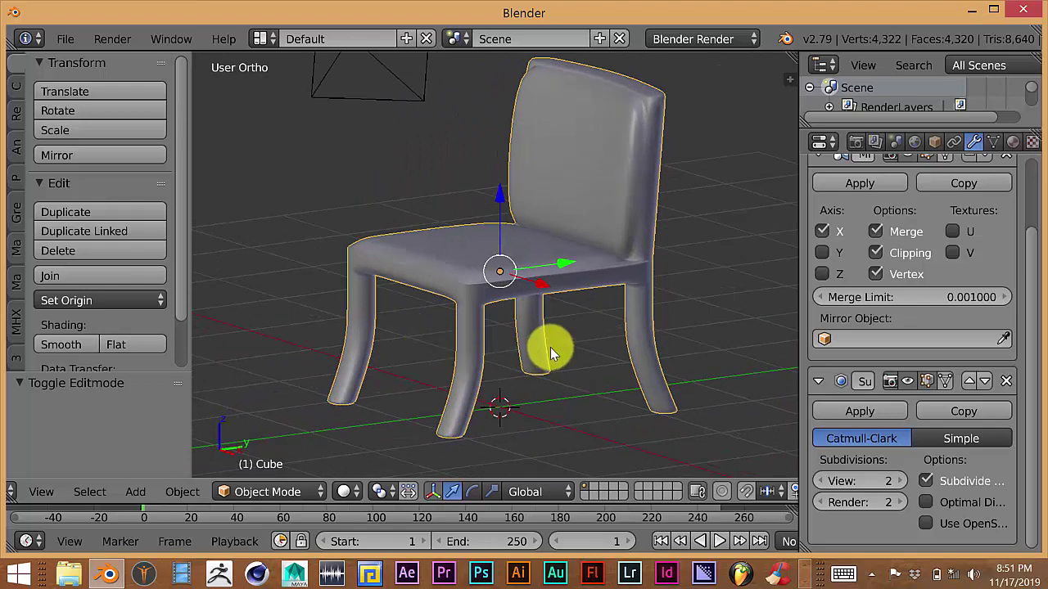
{"action": "mouse_move", "coordinate": [550, 350]}
{"action": "middle_mouse_down"}
{"action": "mouse_move", "coordinate": [534, 334]}
{"action": "mouse_move", "coordinate": [541, 351]}
{"action": "middle_mouse_up"}
{"action": "scroll", "coordinate": [536, 350], "scroll_direction": "up", "scroll_amount": 3}
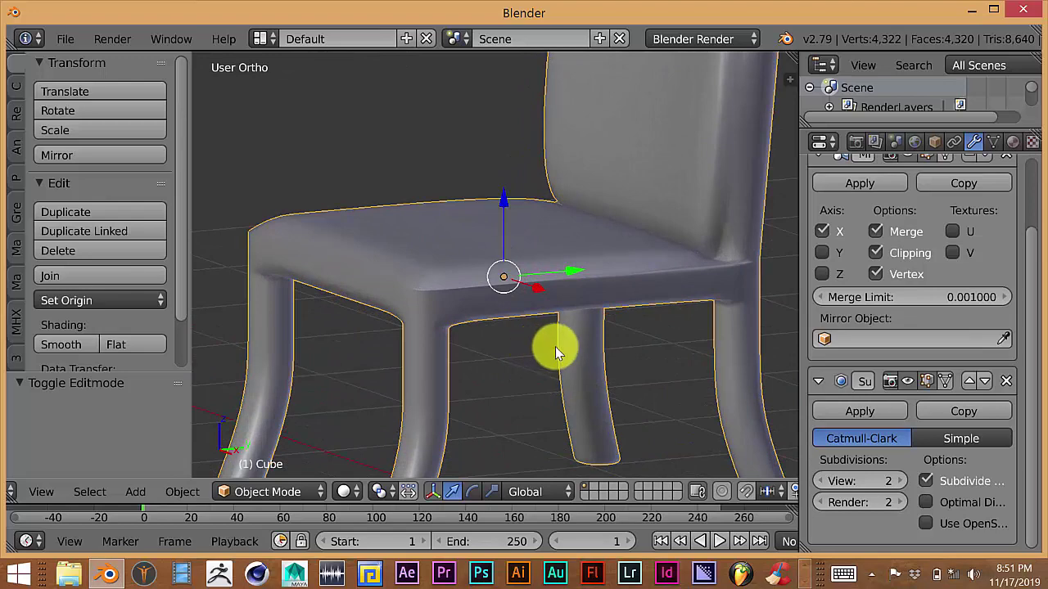
{"action": "scroll", "coordinate": [554, 347], "scroll_direction": "down", "scroll_amount": 3}
{"action": "middle_click_drag", "start_coordinate": [540, 358], "coordinate": [540, 375]}
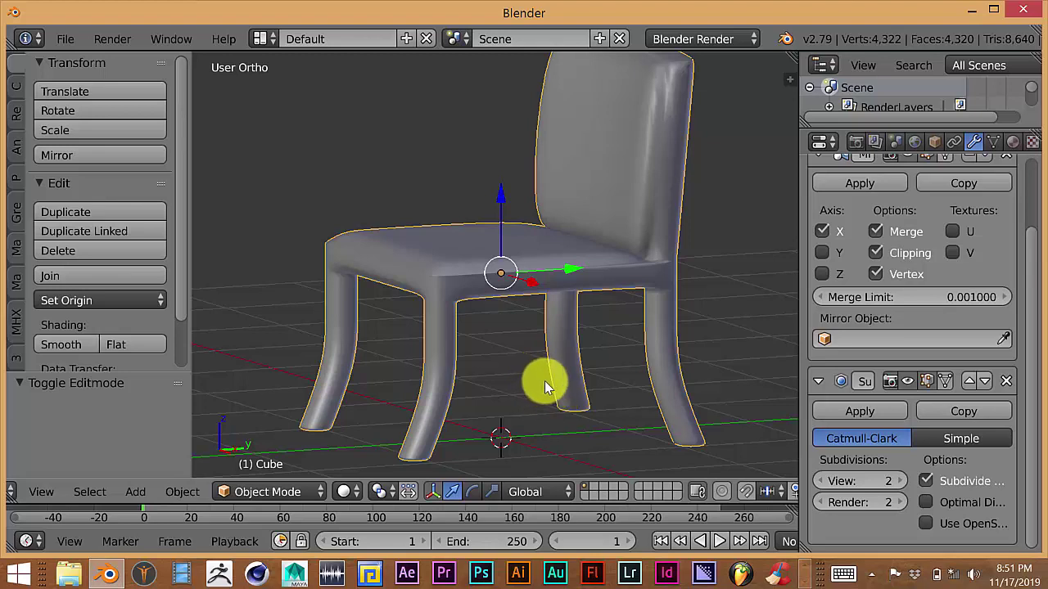
{"action": "scroll", "coordinate": [547, 378], "scroll_direction": "up", "scroll_amount": 2}
{"action": "scroll", "coordinate": [546, 378], "scroll_direction": "down", "scroll_amount": 2}
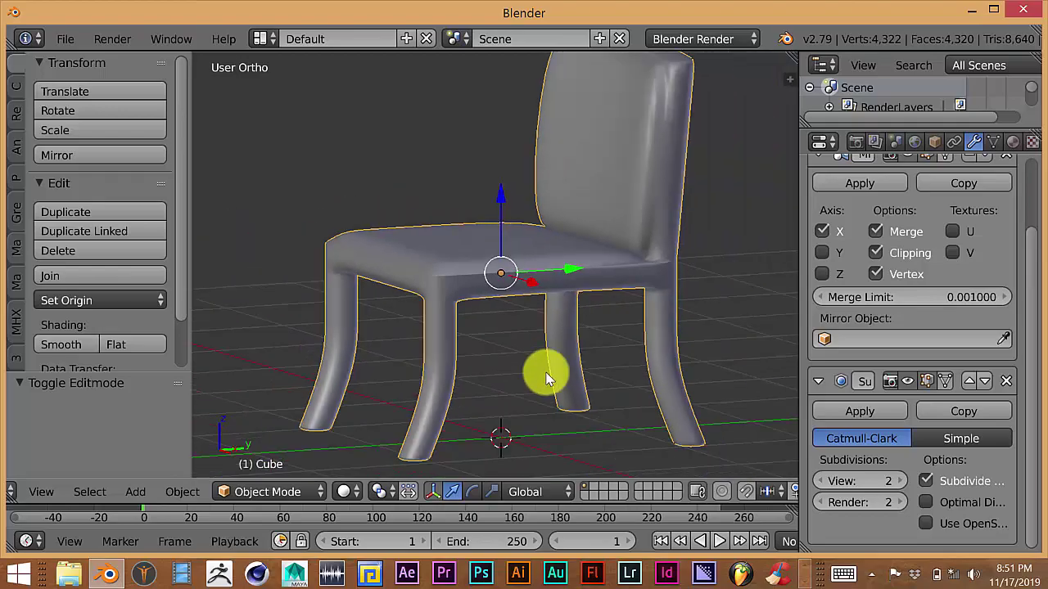